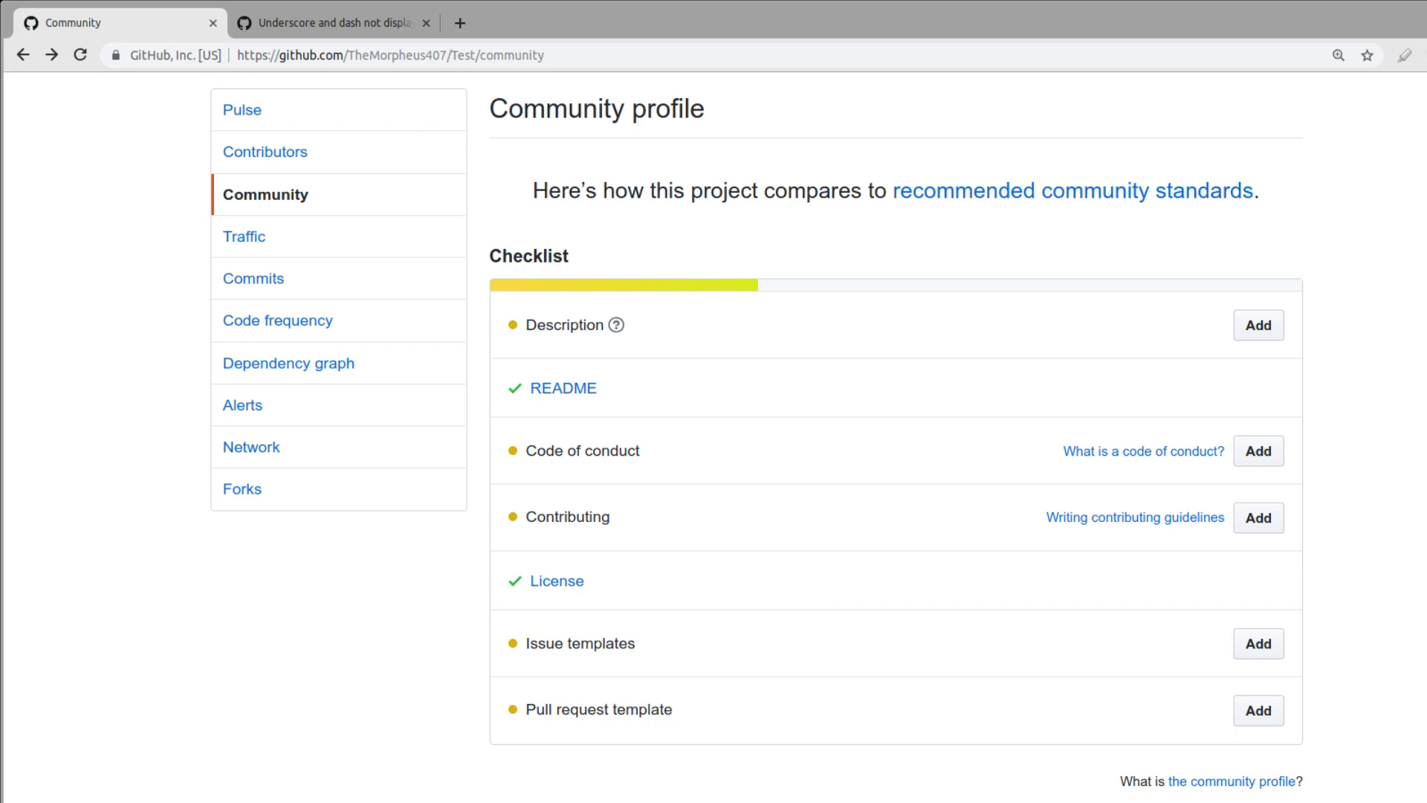
Step: Enter the description 'Dies ist Code, der als Tutorial zu Git(Hub) entstanden ist' and website the-morpheus.de, then save
scroll(854, 270, "up", 3)
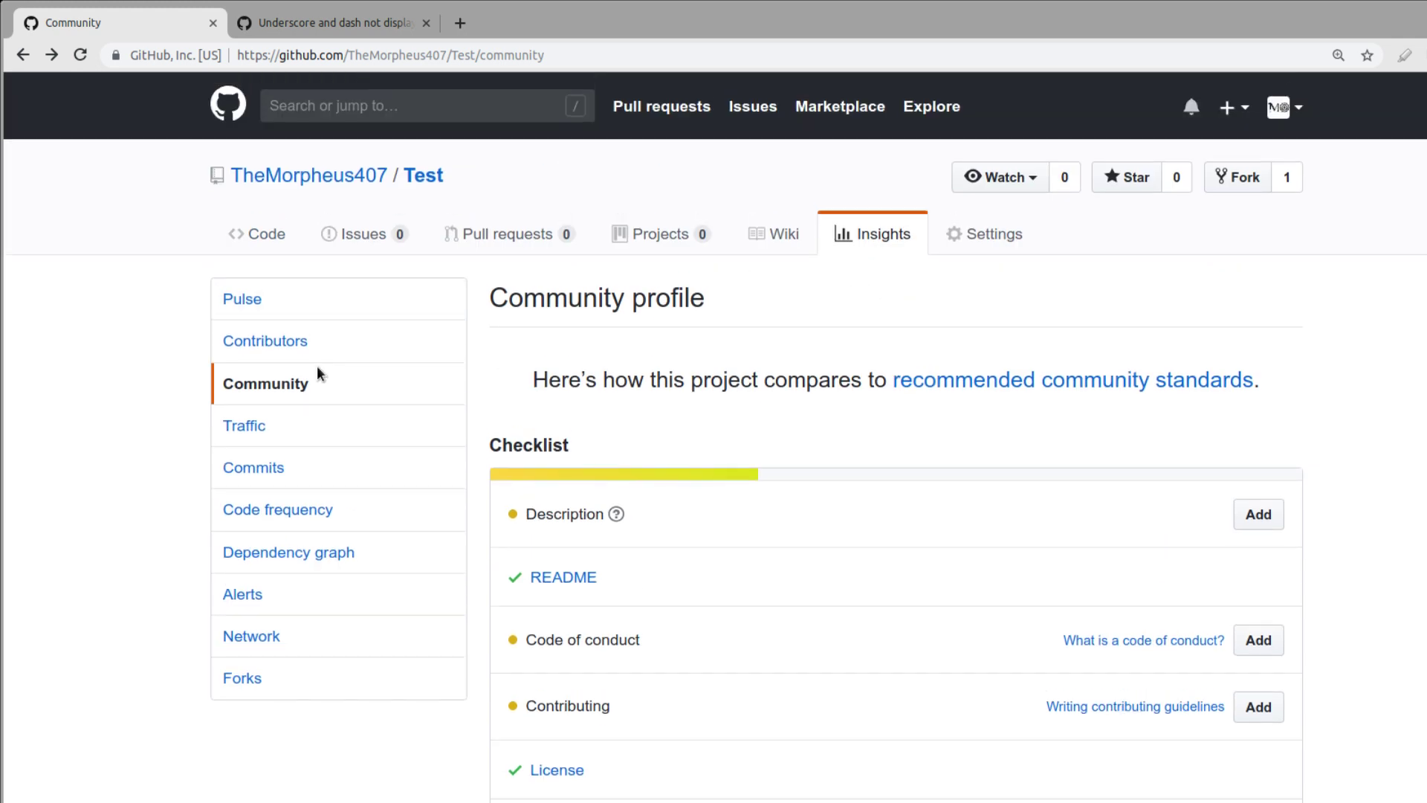
scroll(297, 380, "down", 2)
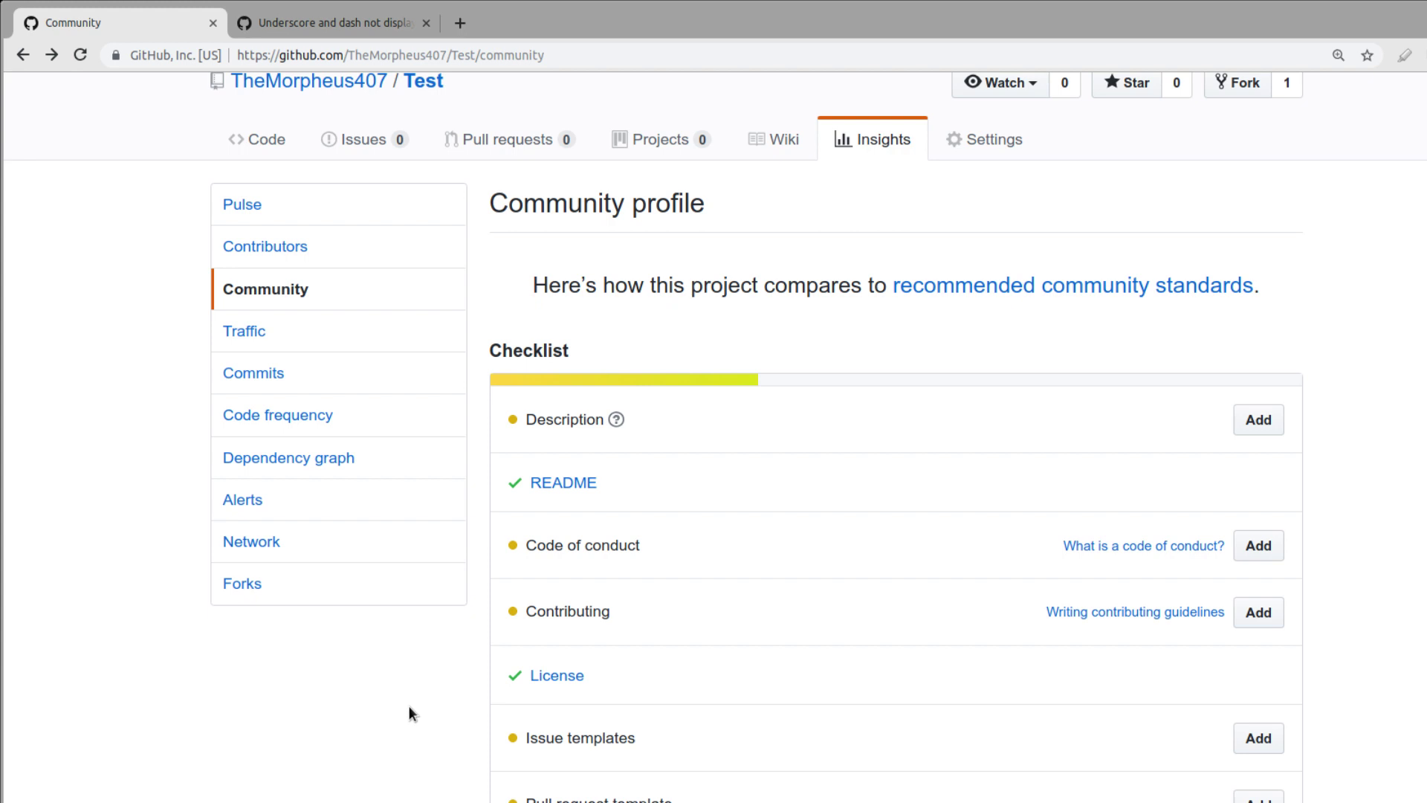
scroll(409, 712, "down", 1)
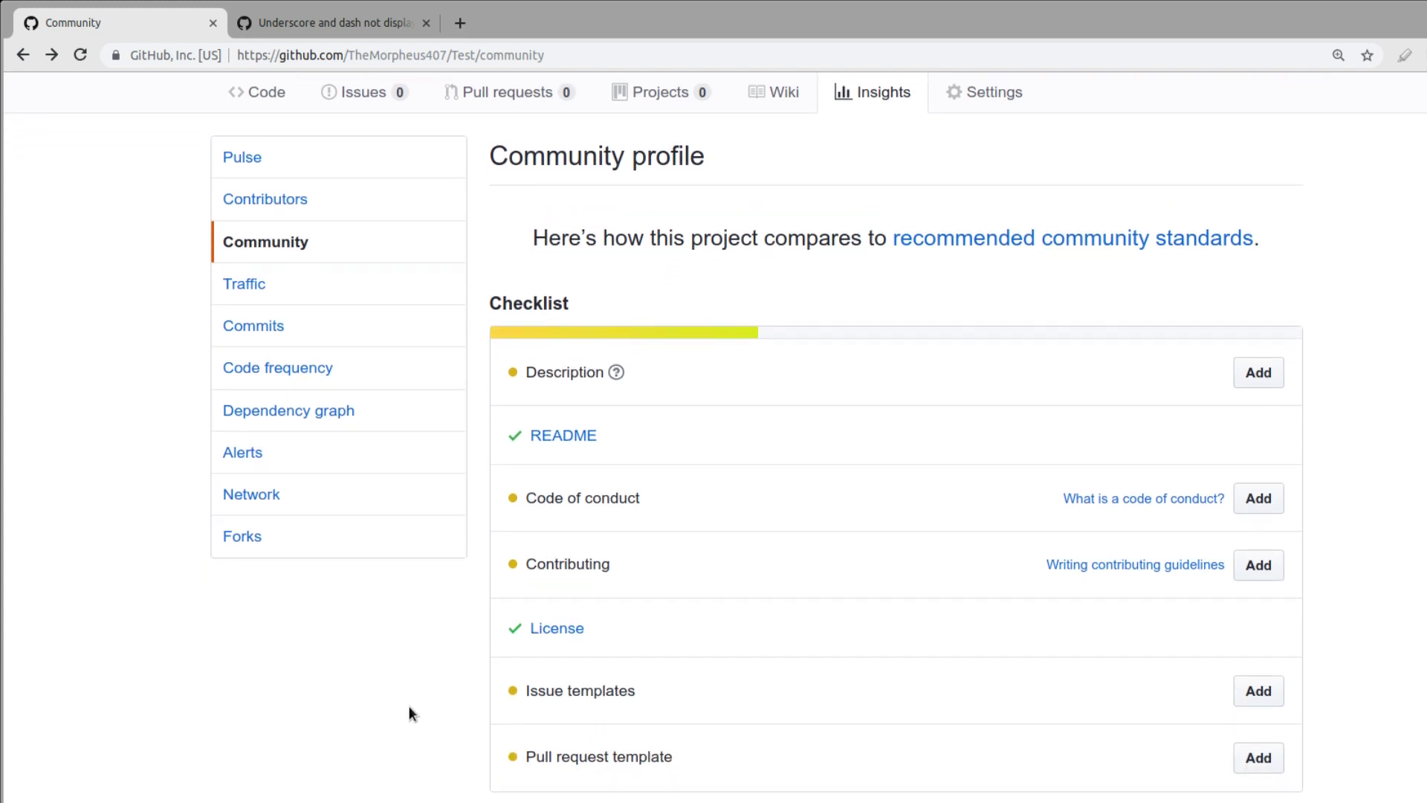
left_click(1258, 372)
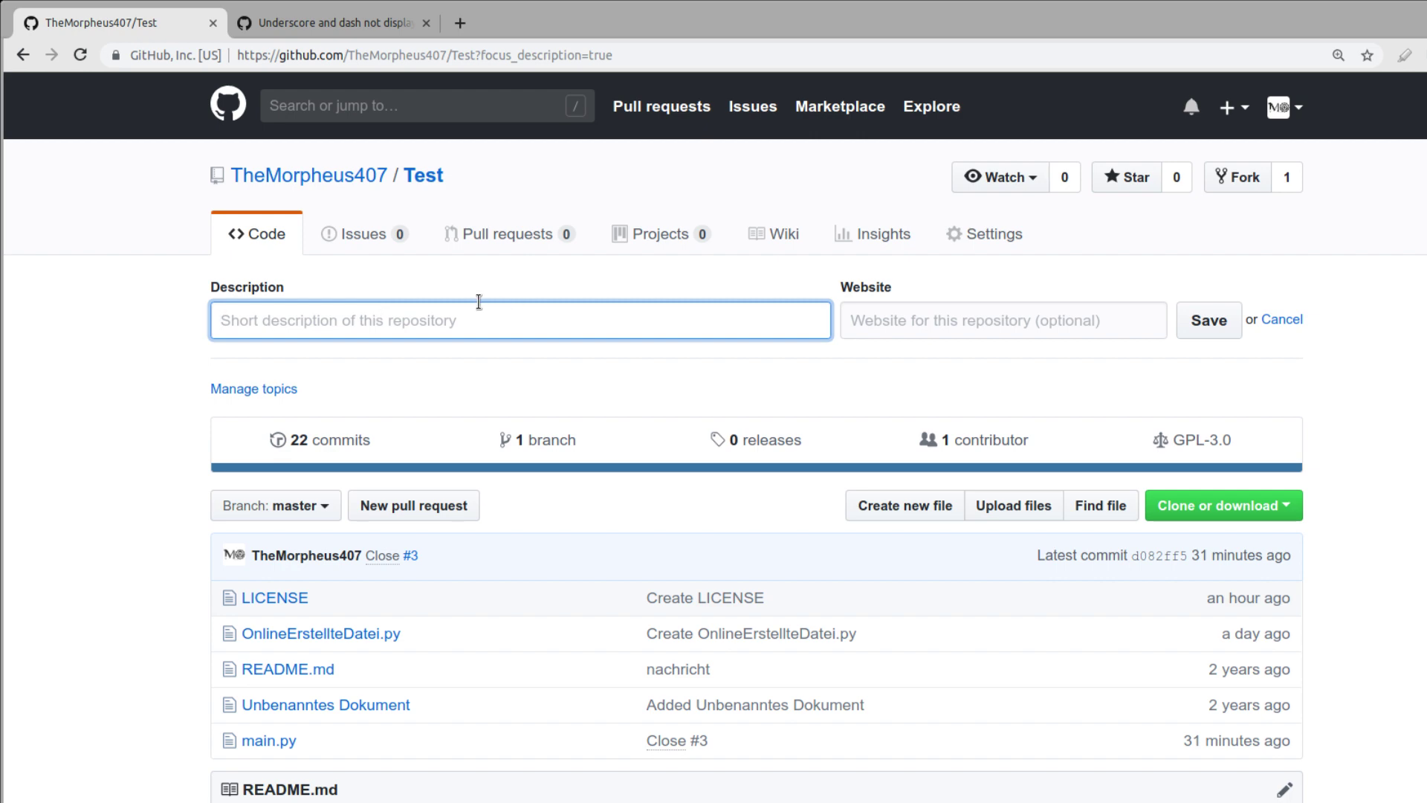
type("Dies ist ")
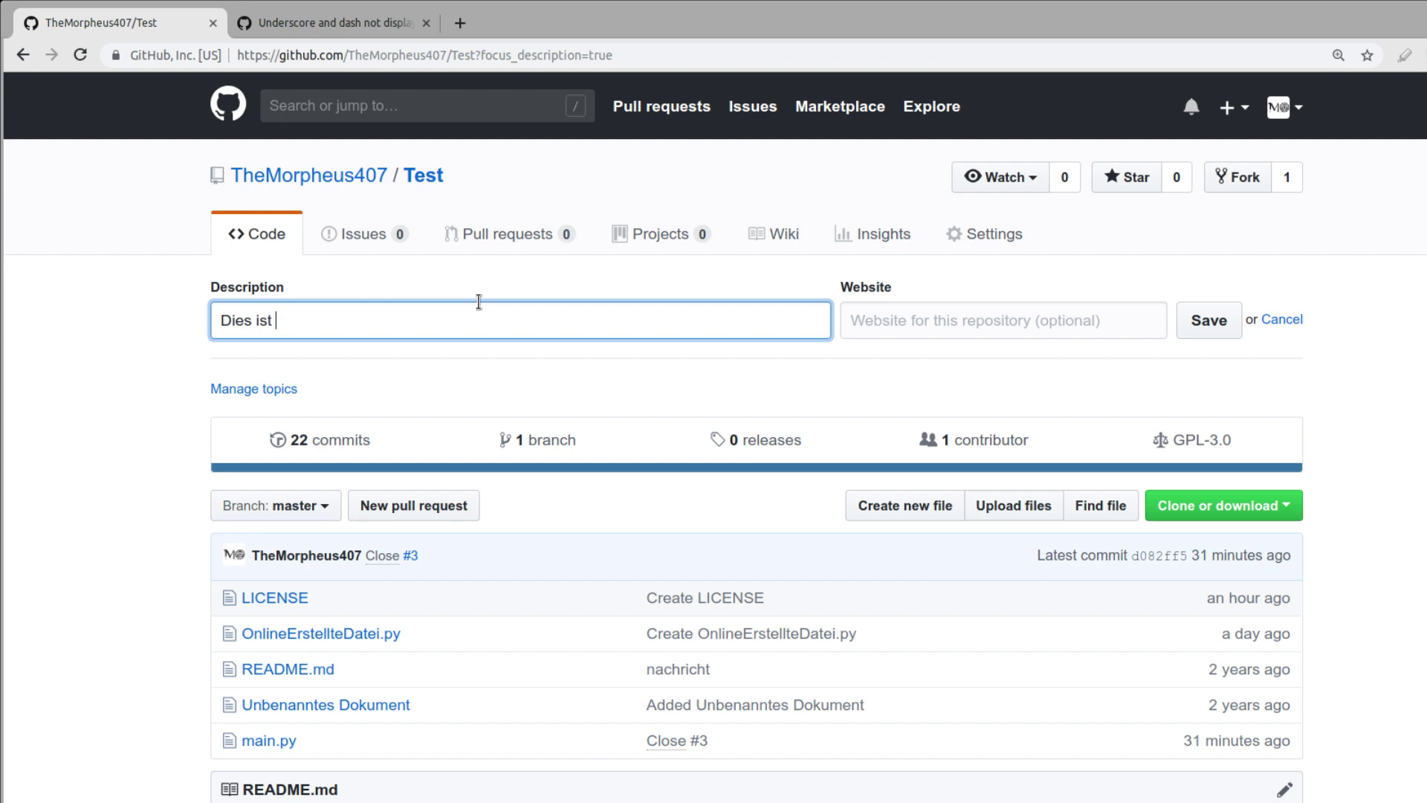
type("Code, der ")
type("als Tutorial zu ")
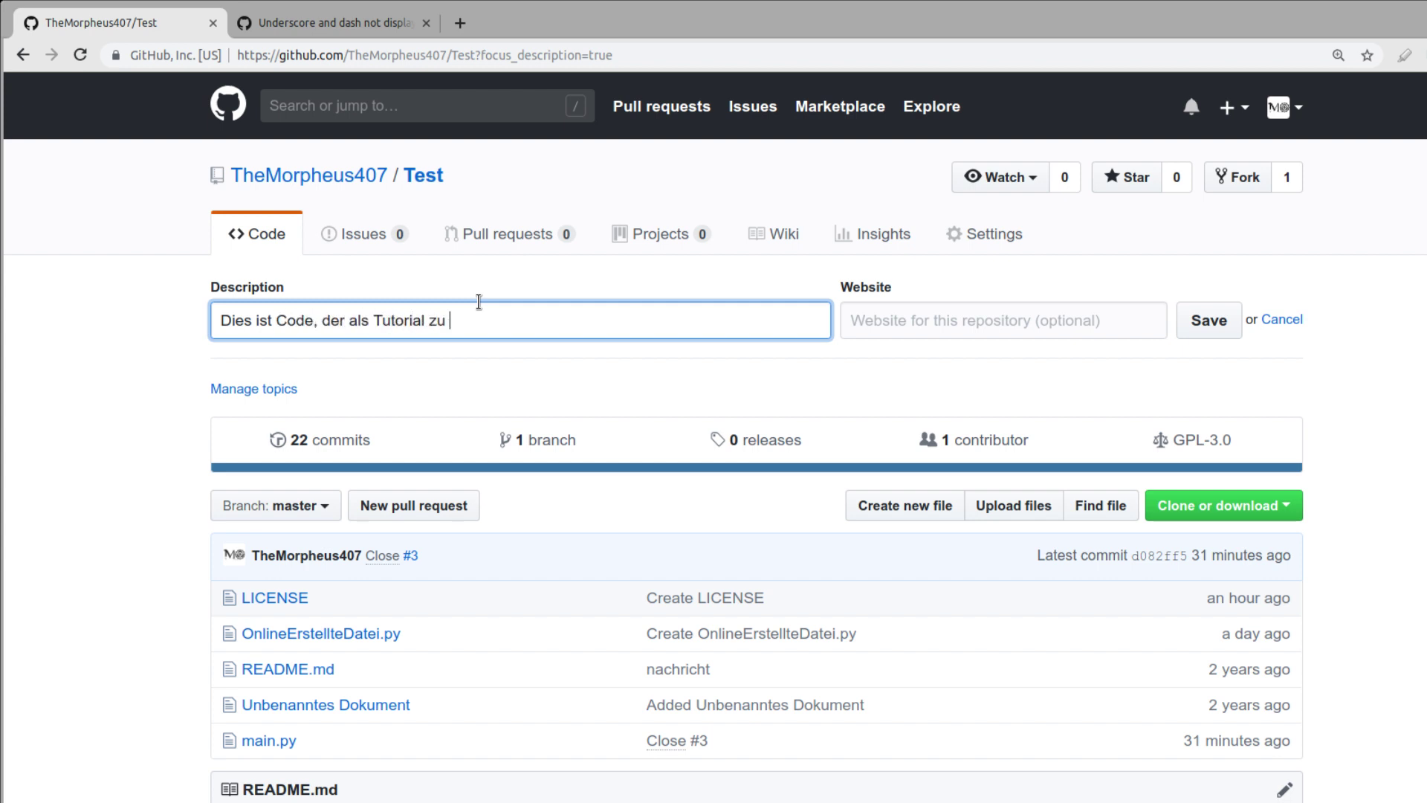
type("Git(Hub) ")
type("entstanden ist")
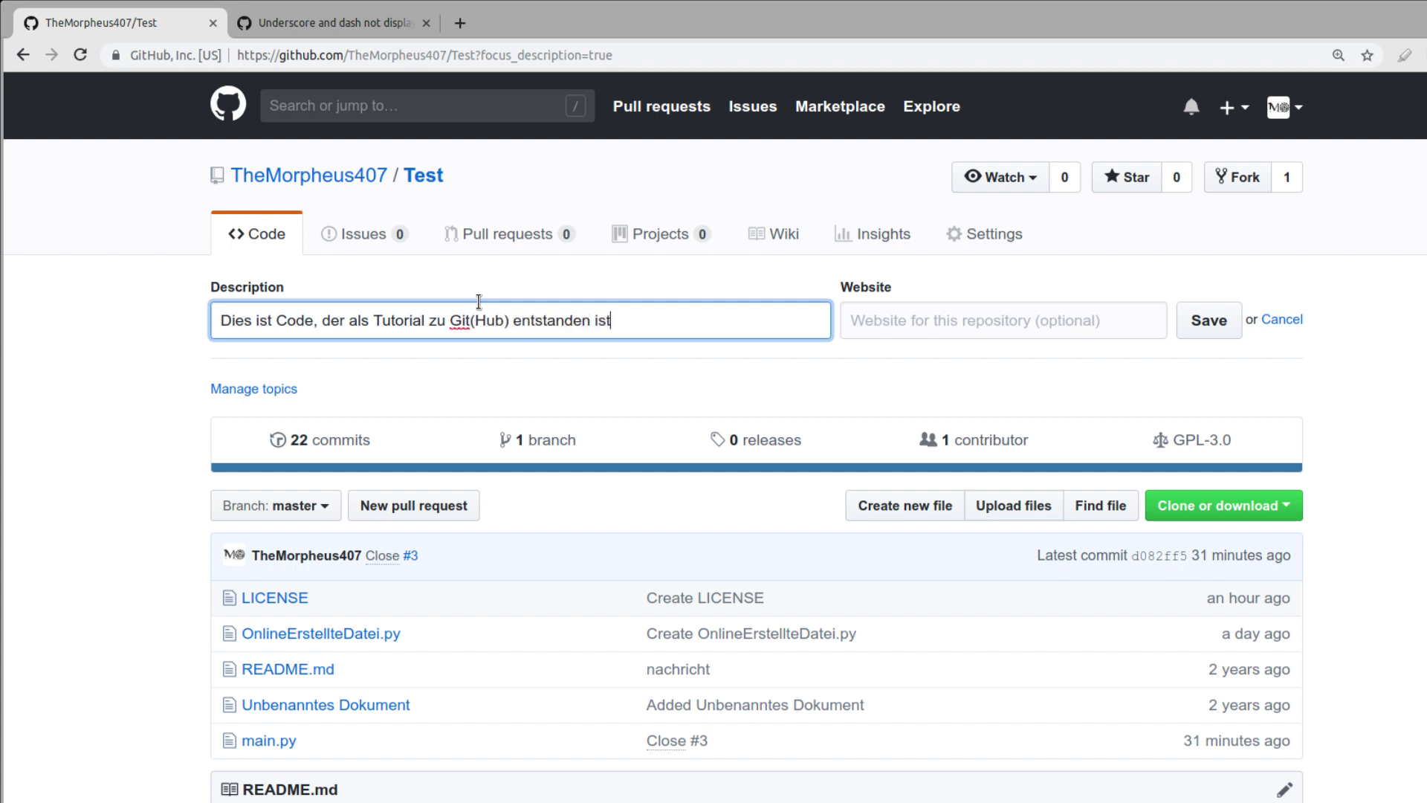
key("Tab")
type("the-")
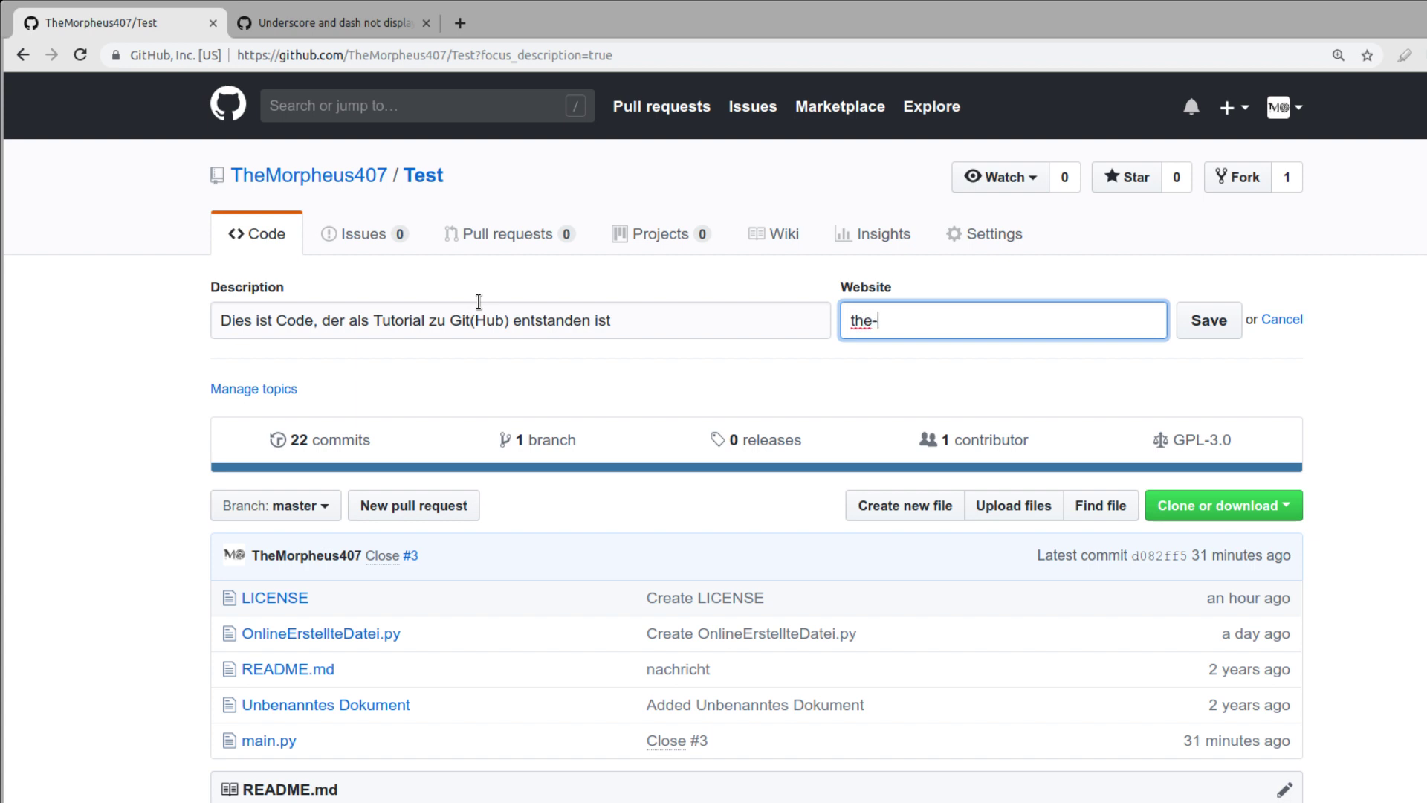
type("morpheus.de")
left_click(1210, 320)
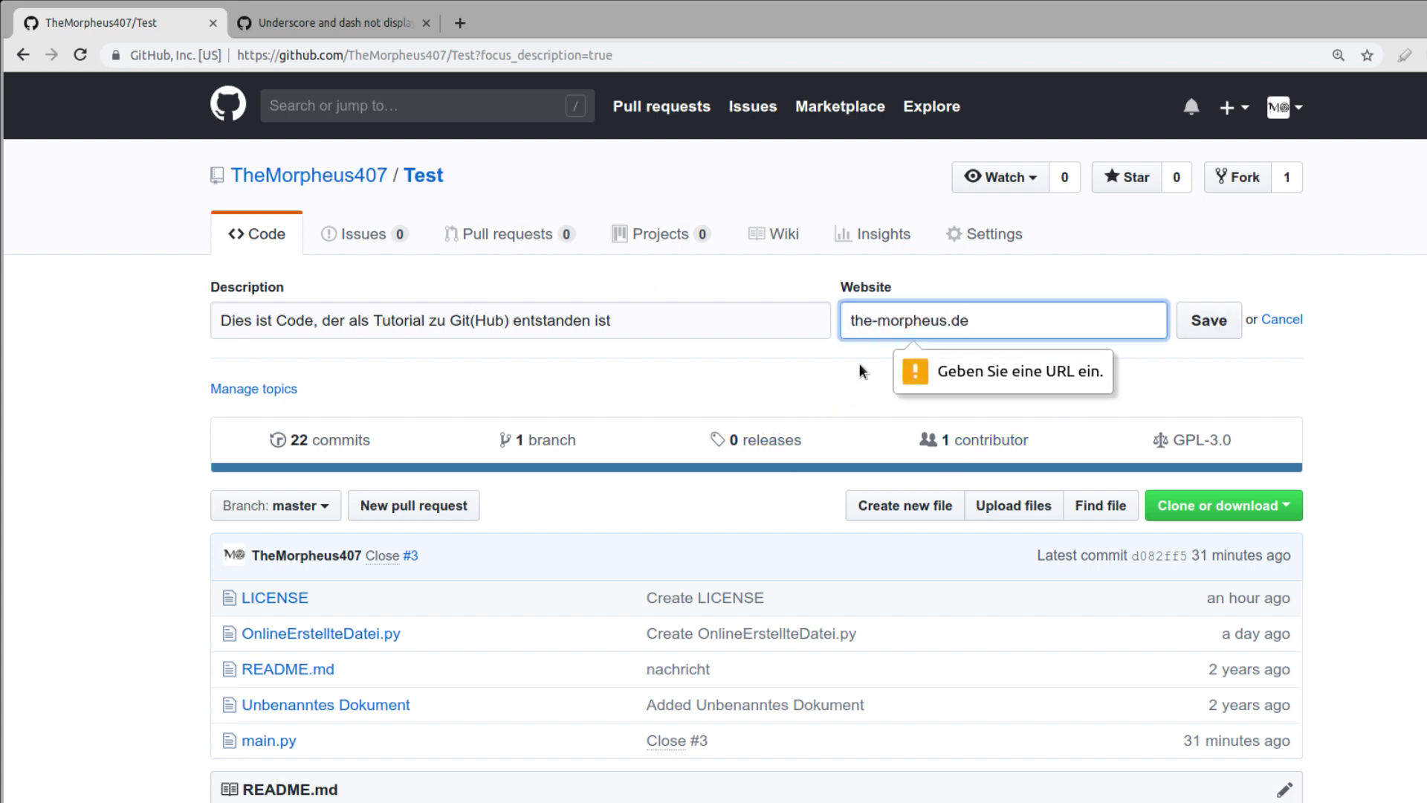
left_click(856, 322)
type("htt")
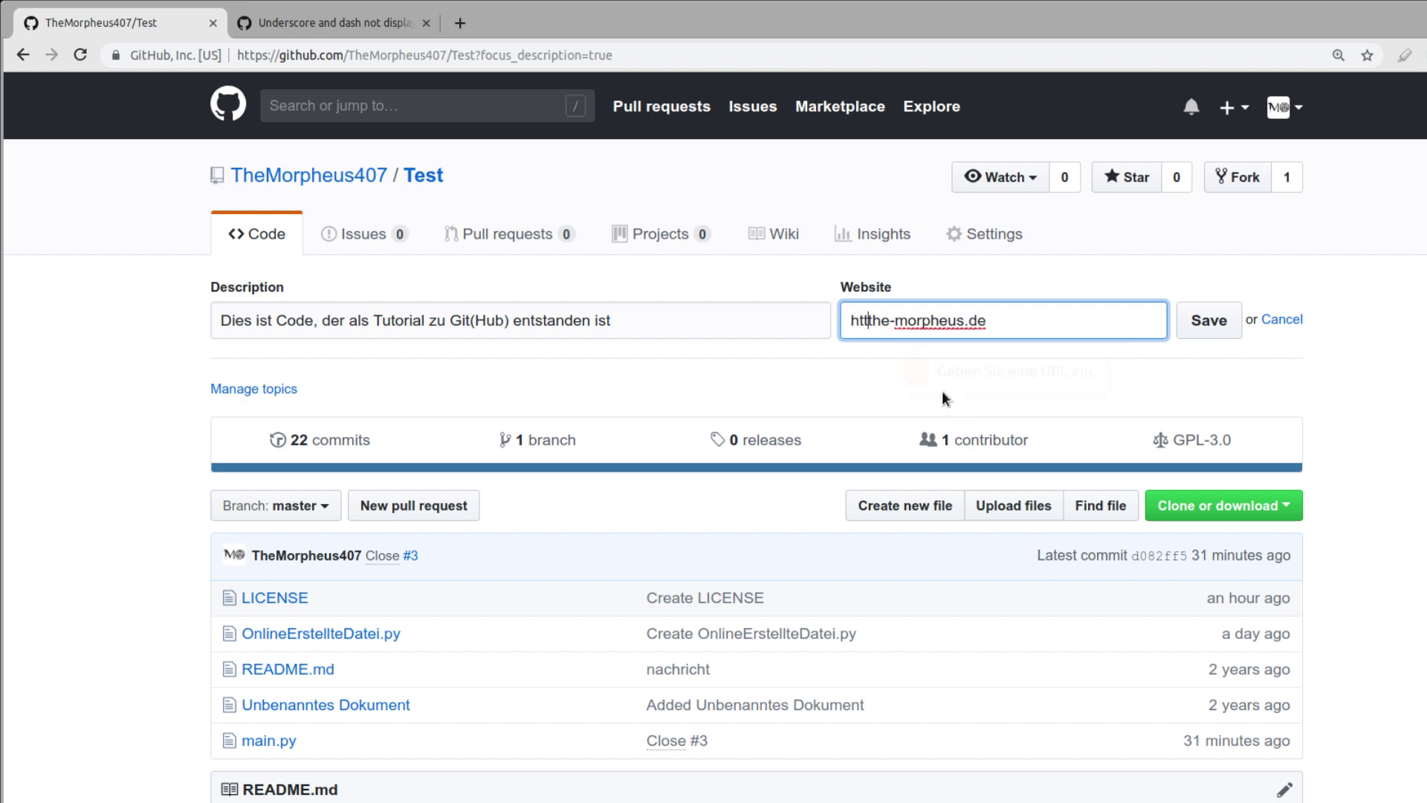
type("ps://")
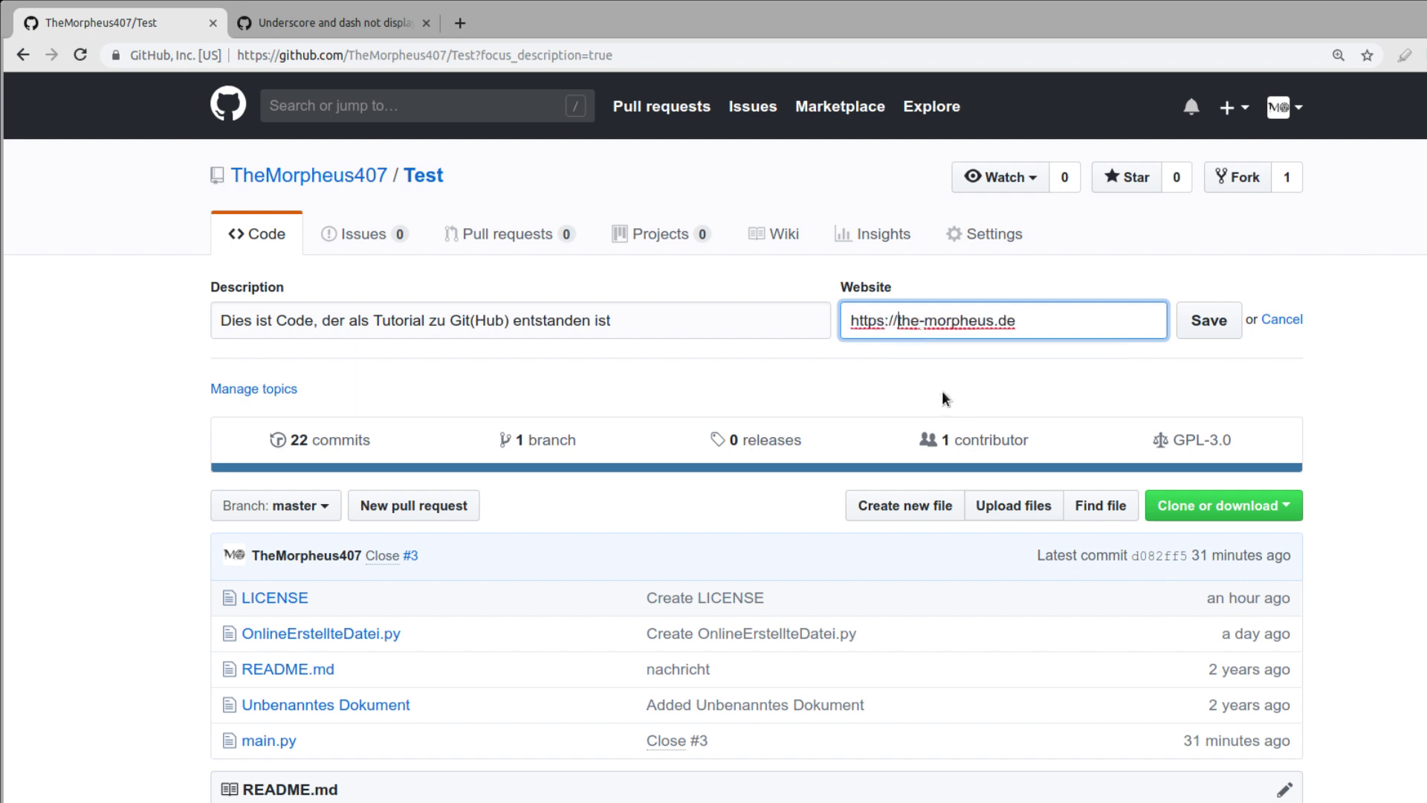
left_click(1185, 328)
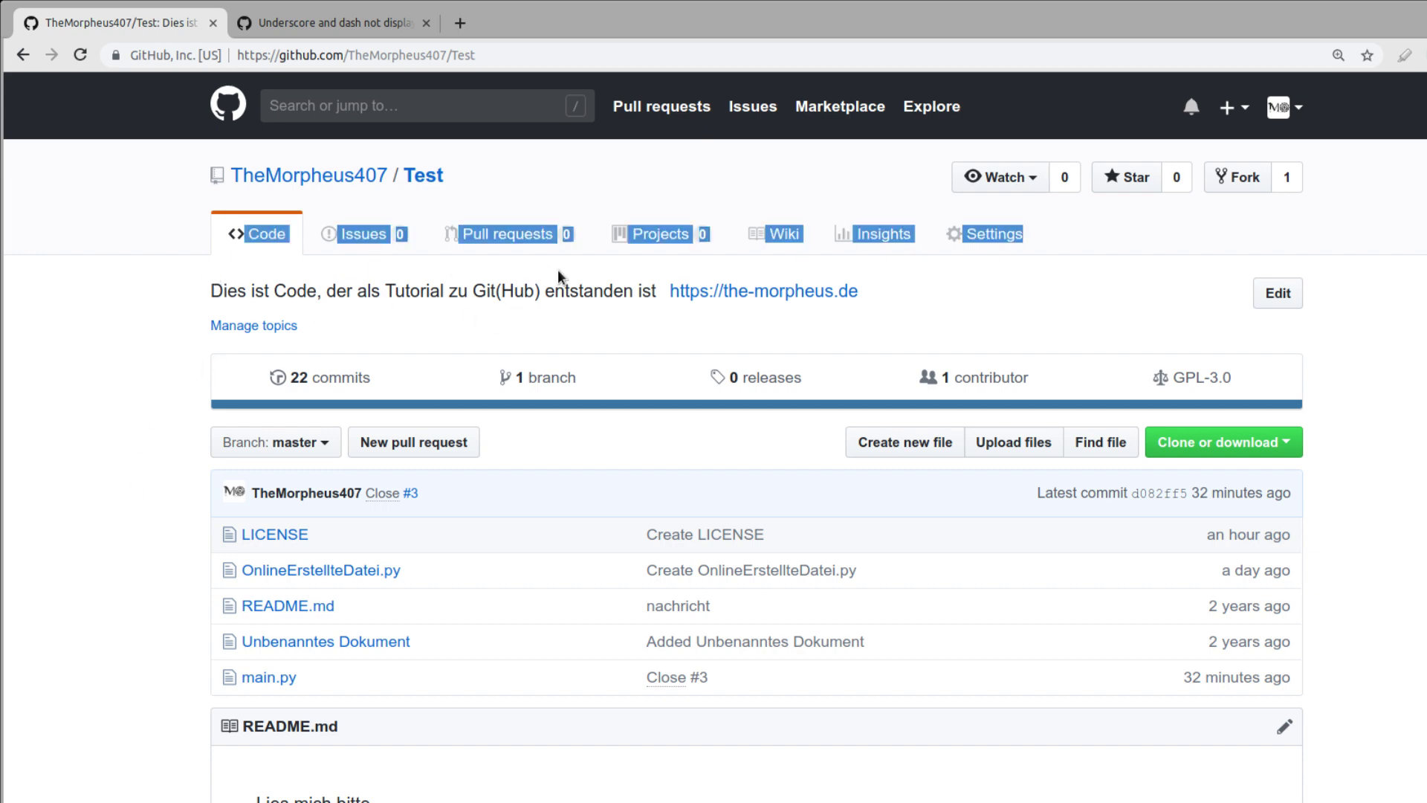
left_click_drag(223, 270, 604, 291)
Step: Go to Insights > Community and start adding a Code of conduct from the checklist
left_click(613, 316)
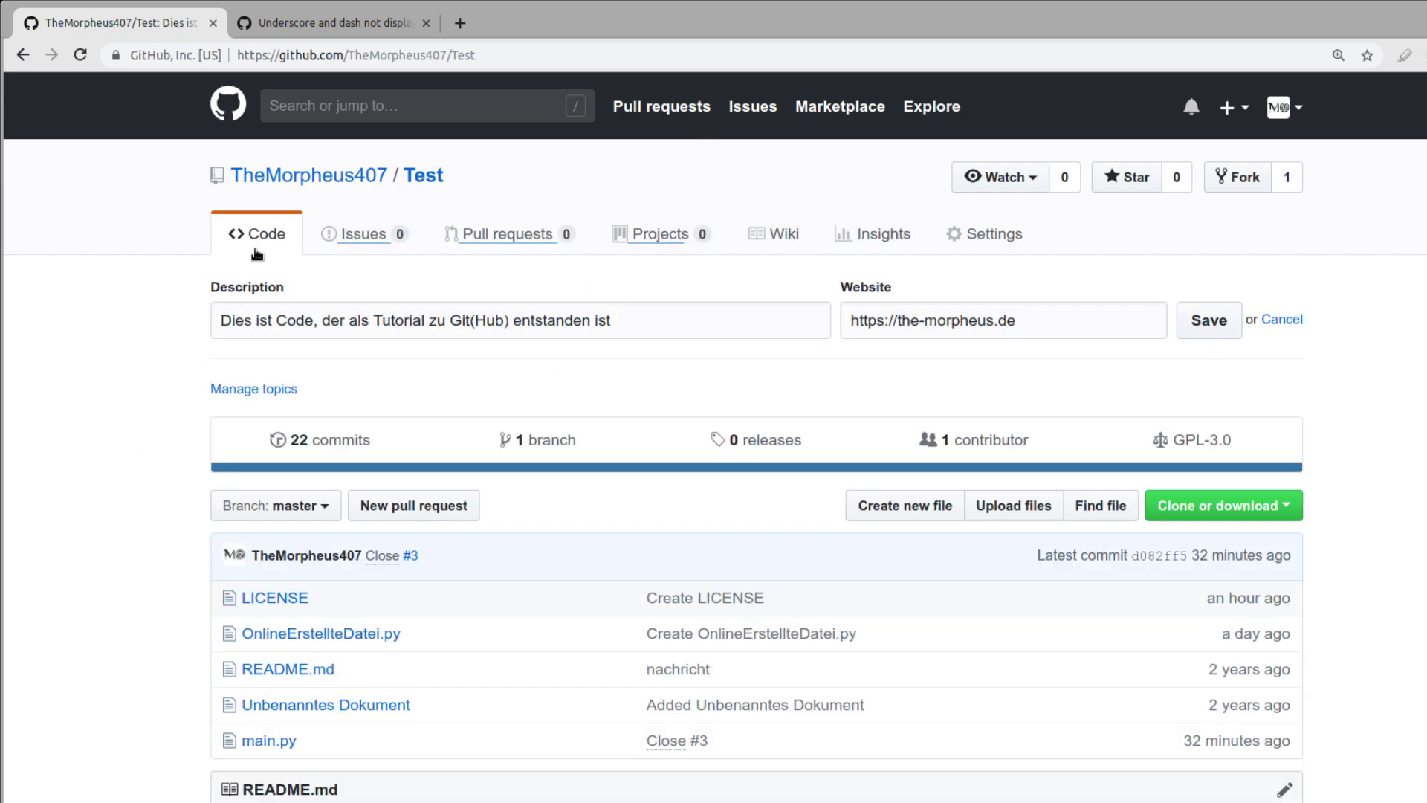
left_click(863, 240)
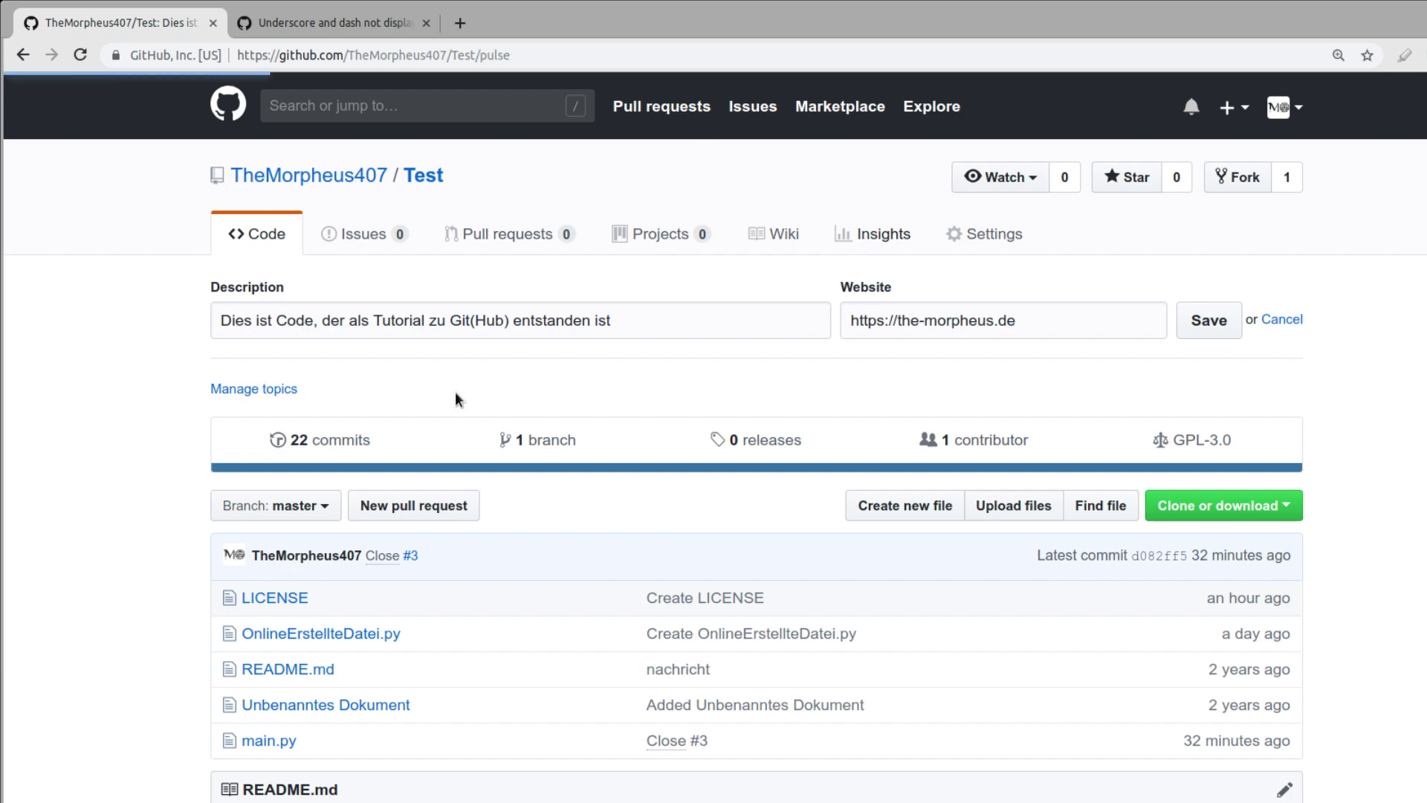
left_click(338, 394)
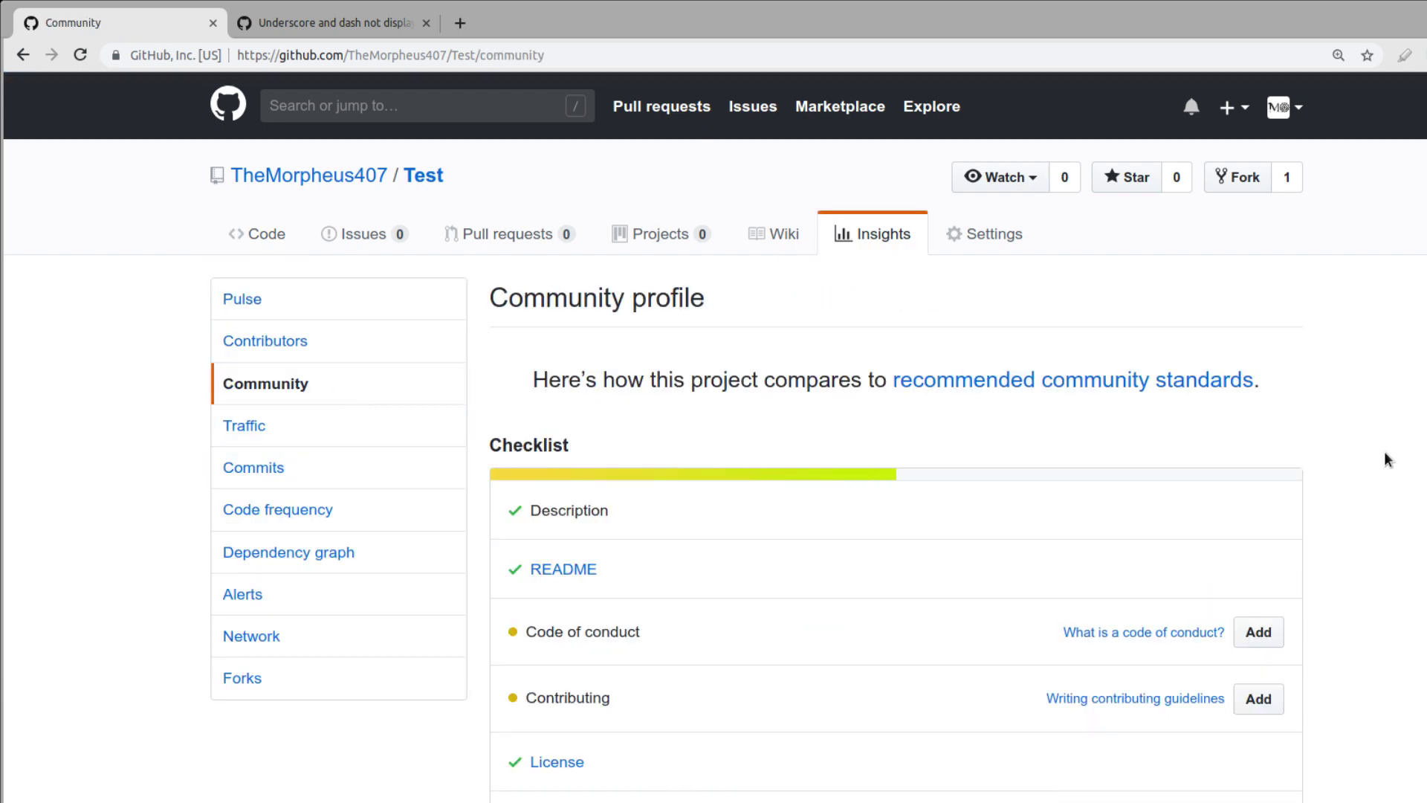
scroll(1361, 387, "down", 3)
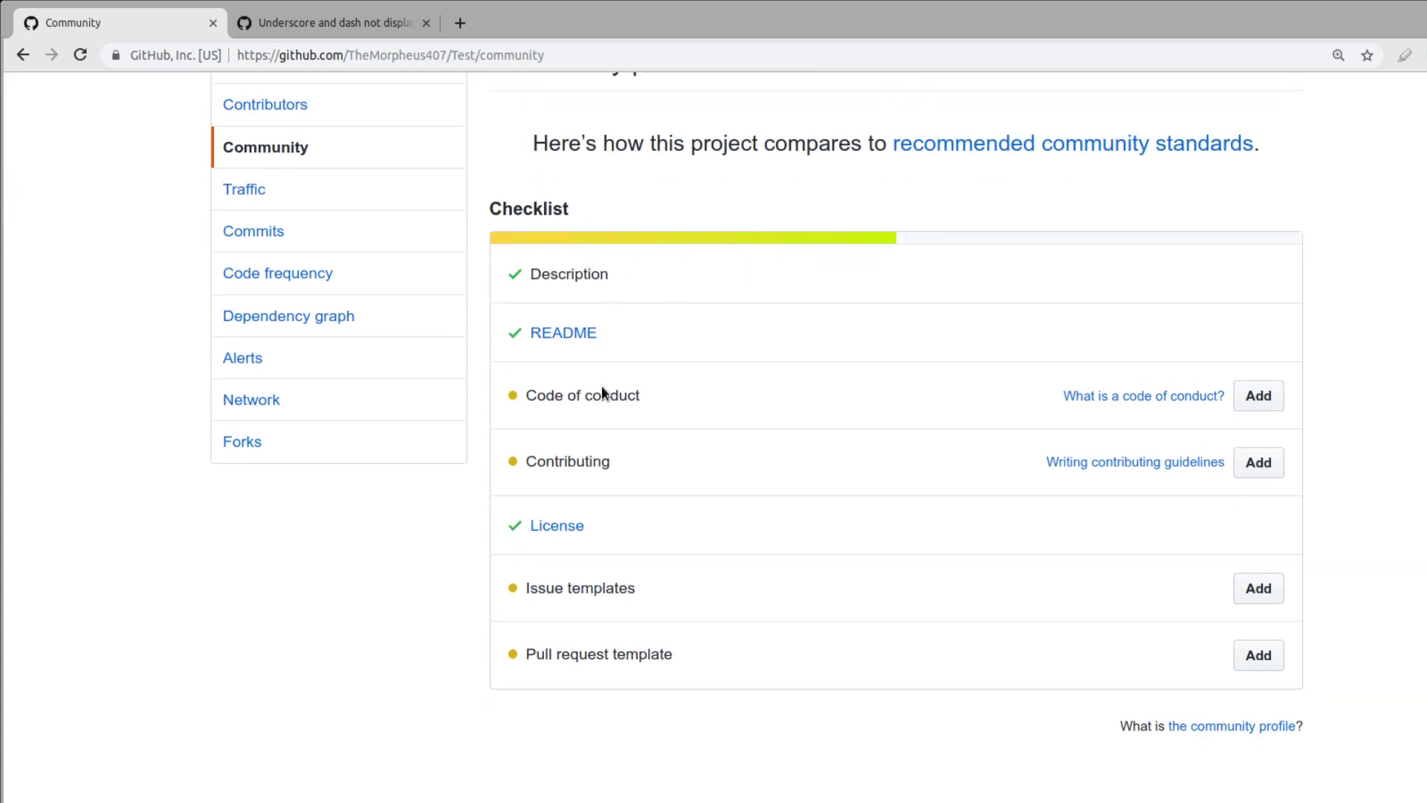
left_click_drag(528, 397, 648, 403)
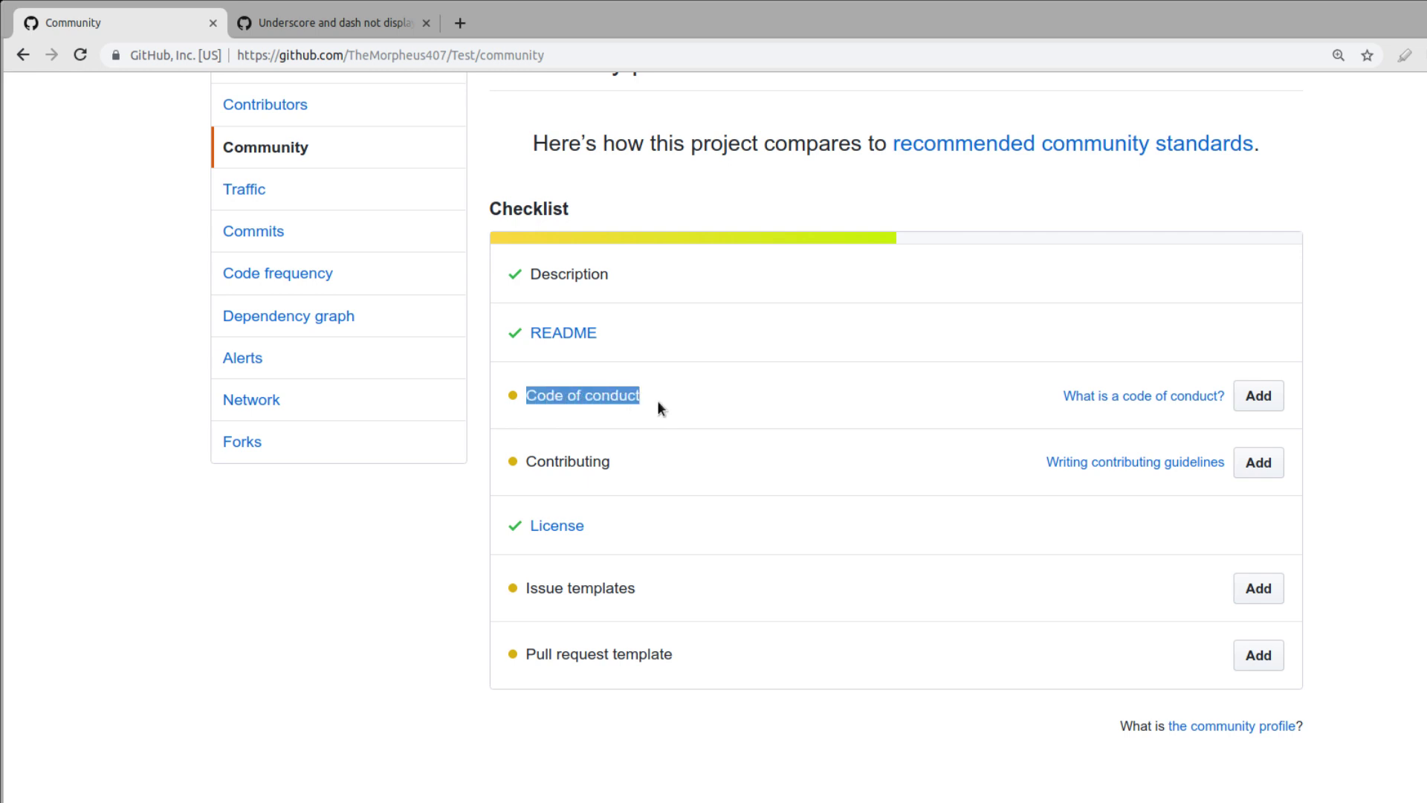
left_click(1268, 401)
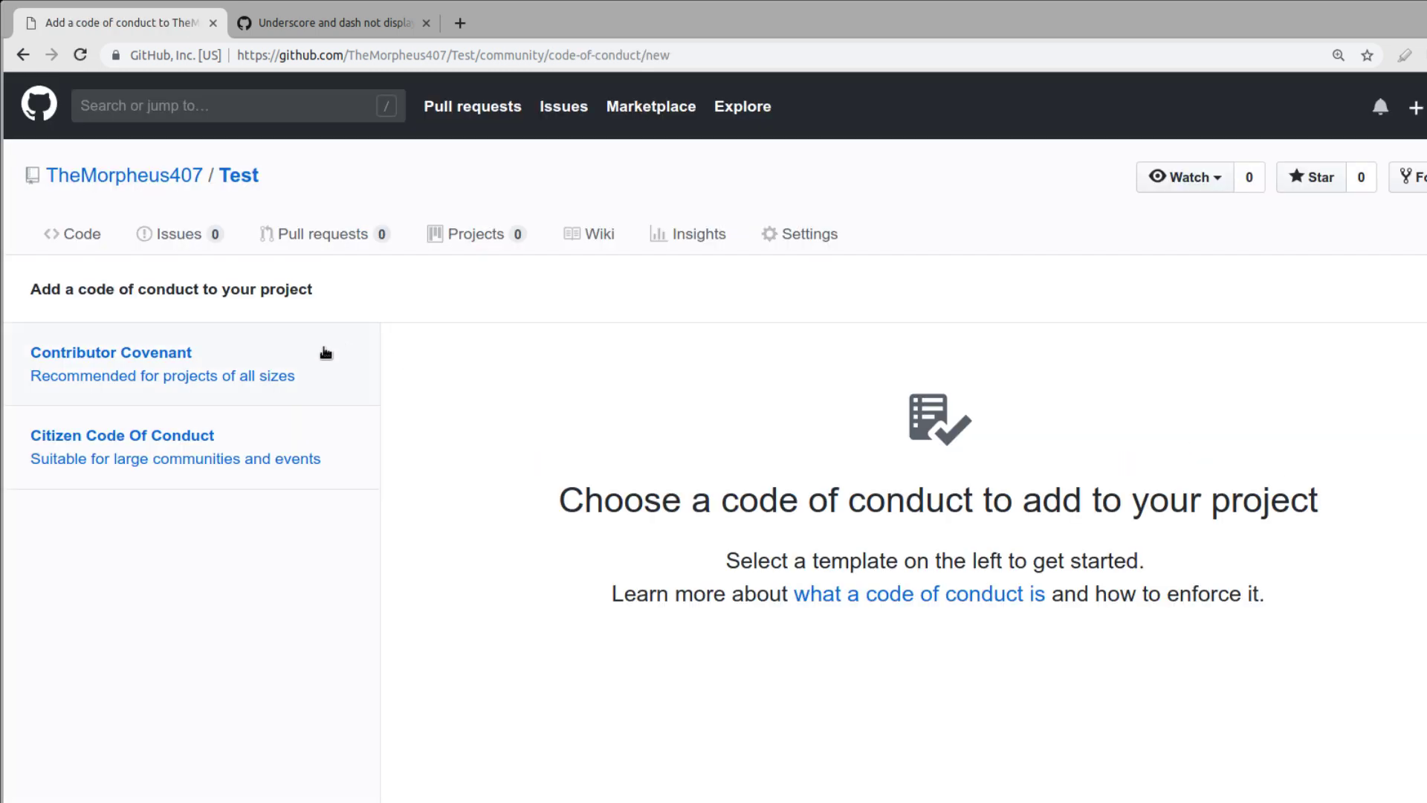
Step: Preview the Contributor Covenant, highlighting Our Pledge passages, then return to the Pulse insights
left_click(162, 378)
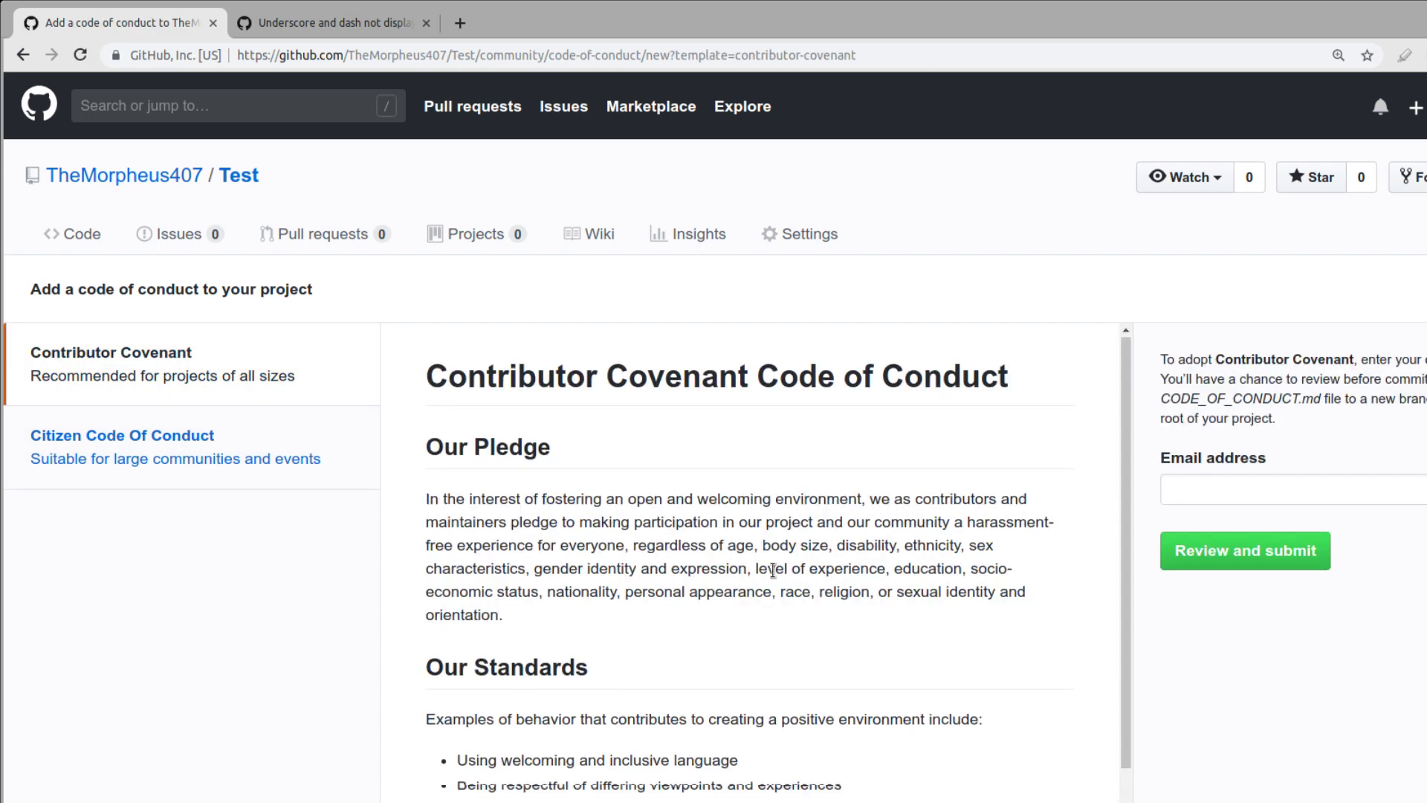
scroll(577, 430, "down", 3)
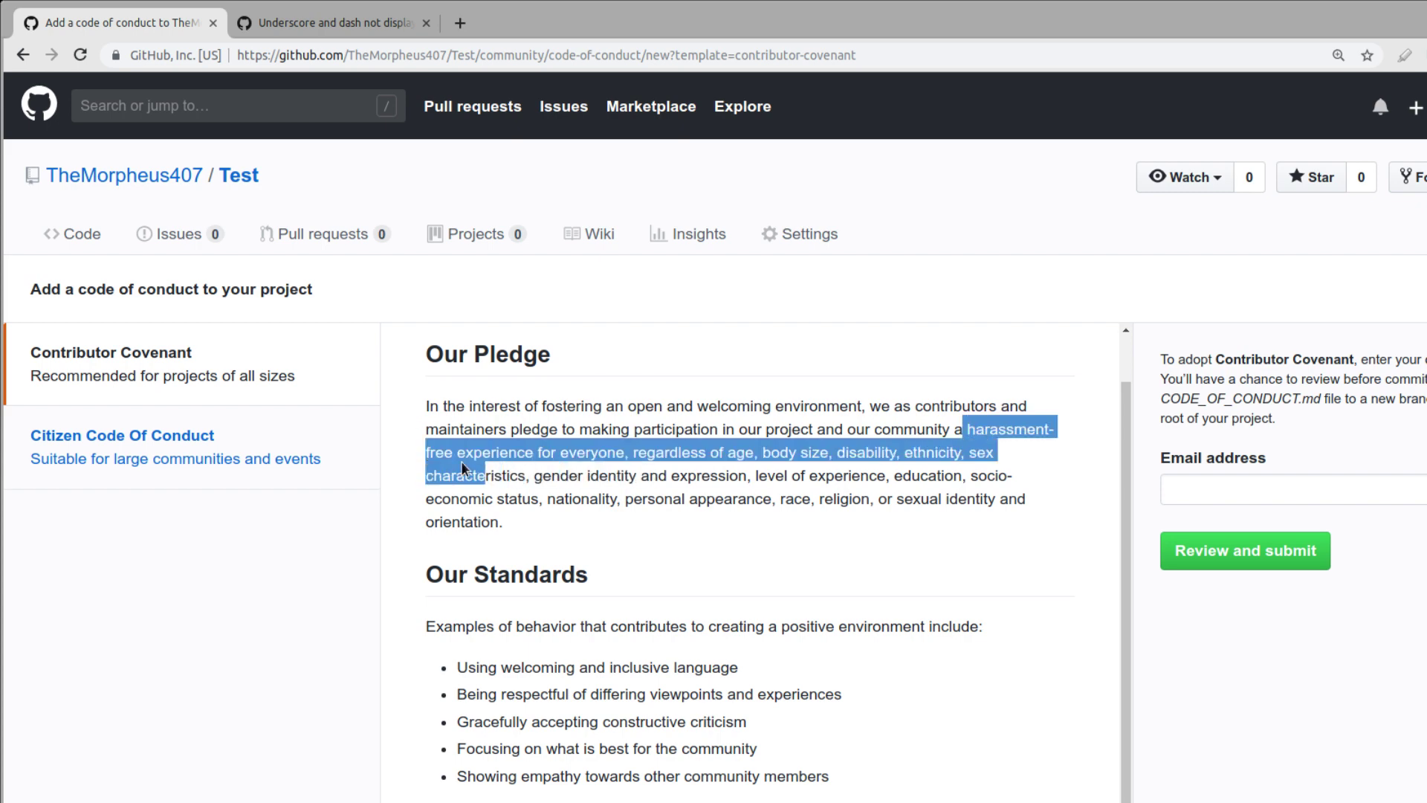
left_click_drag(964, 431, 450, 455)
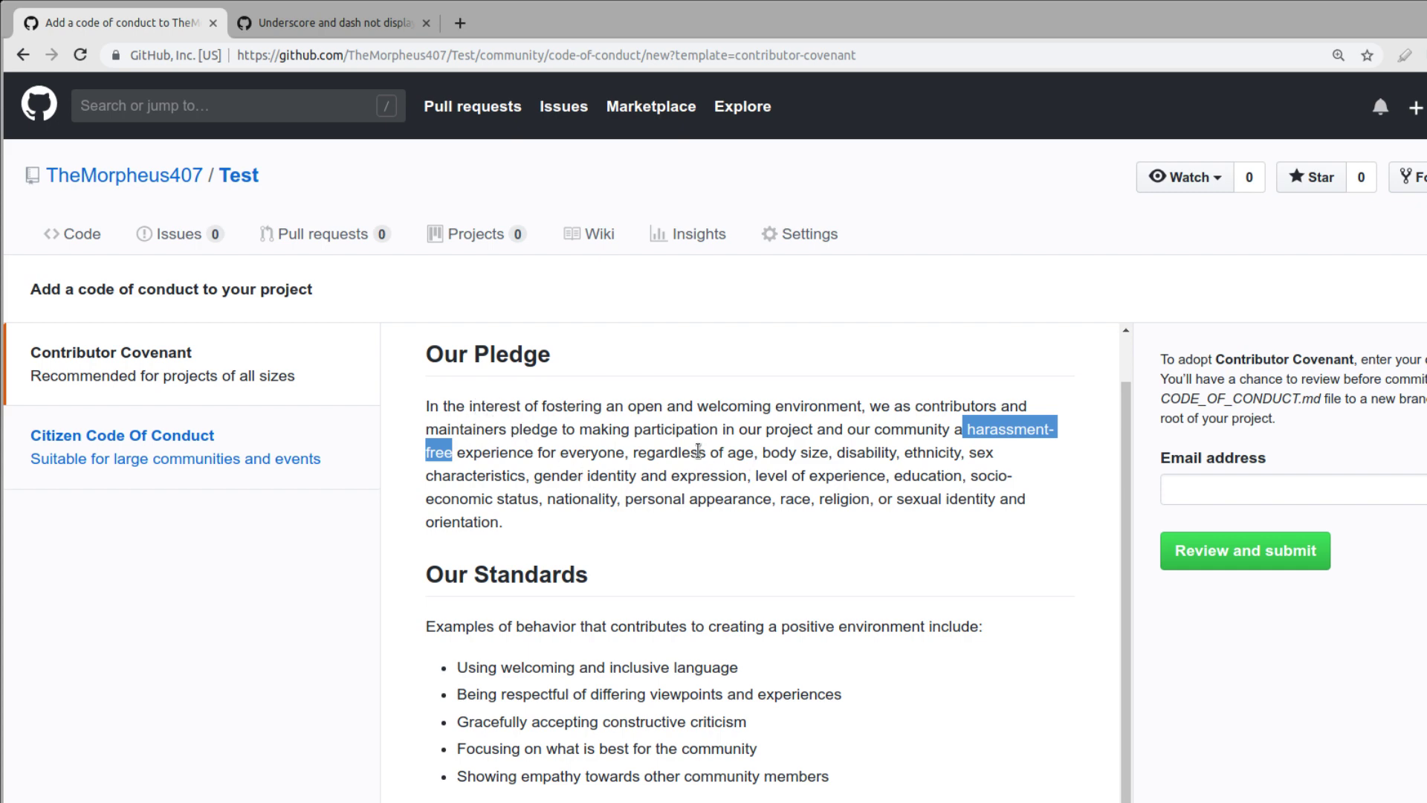
left_click_drag(699, 455, 901, 449)
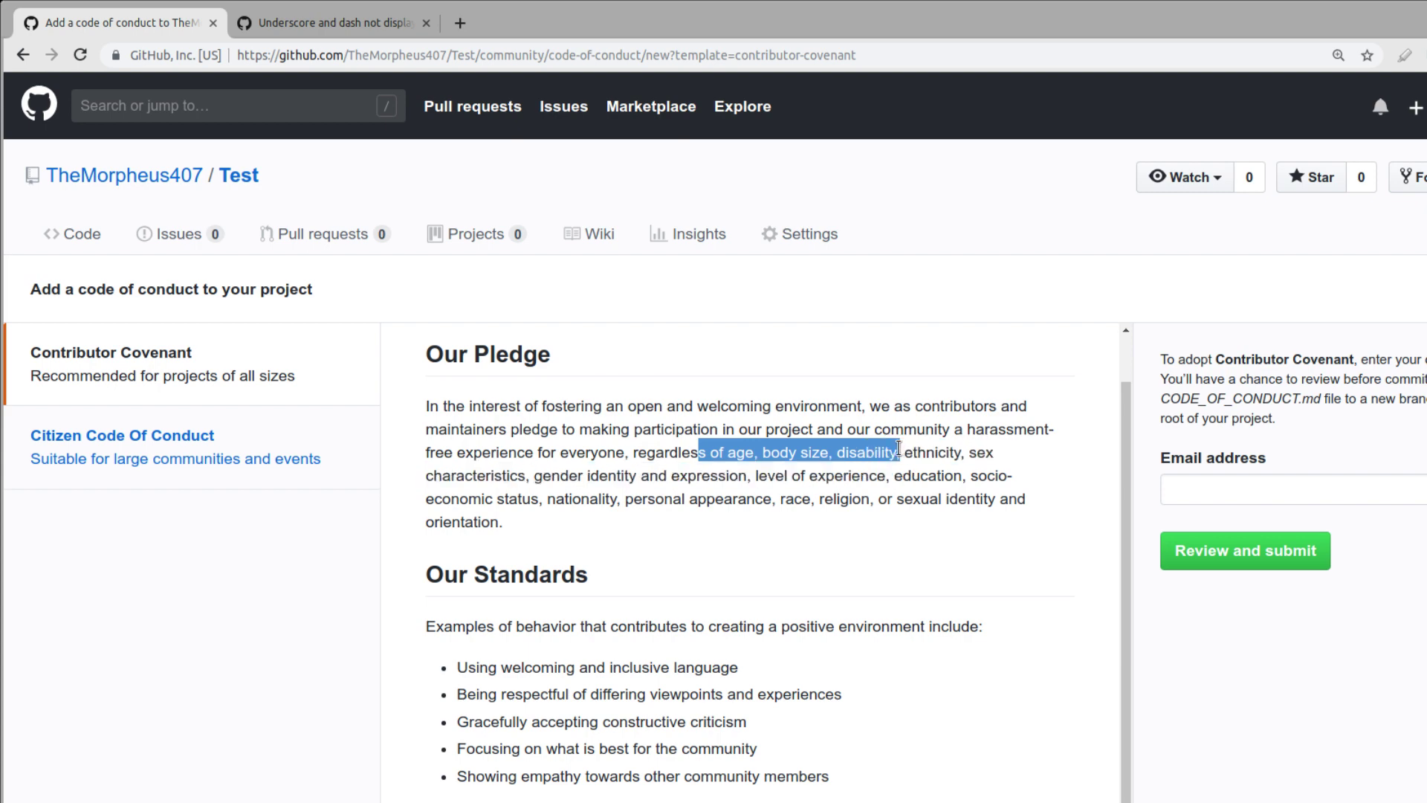
double_click(910, 453)
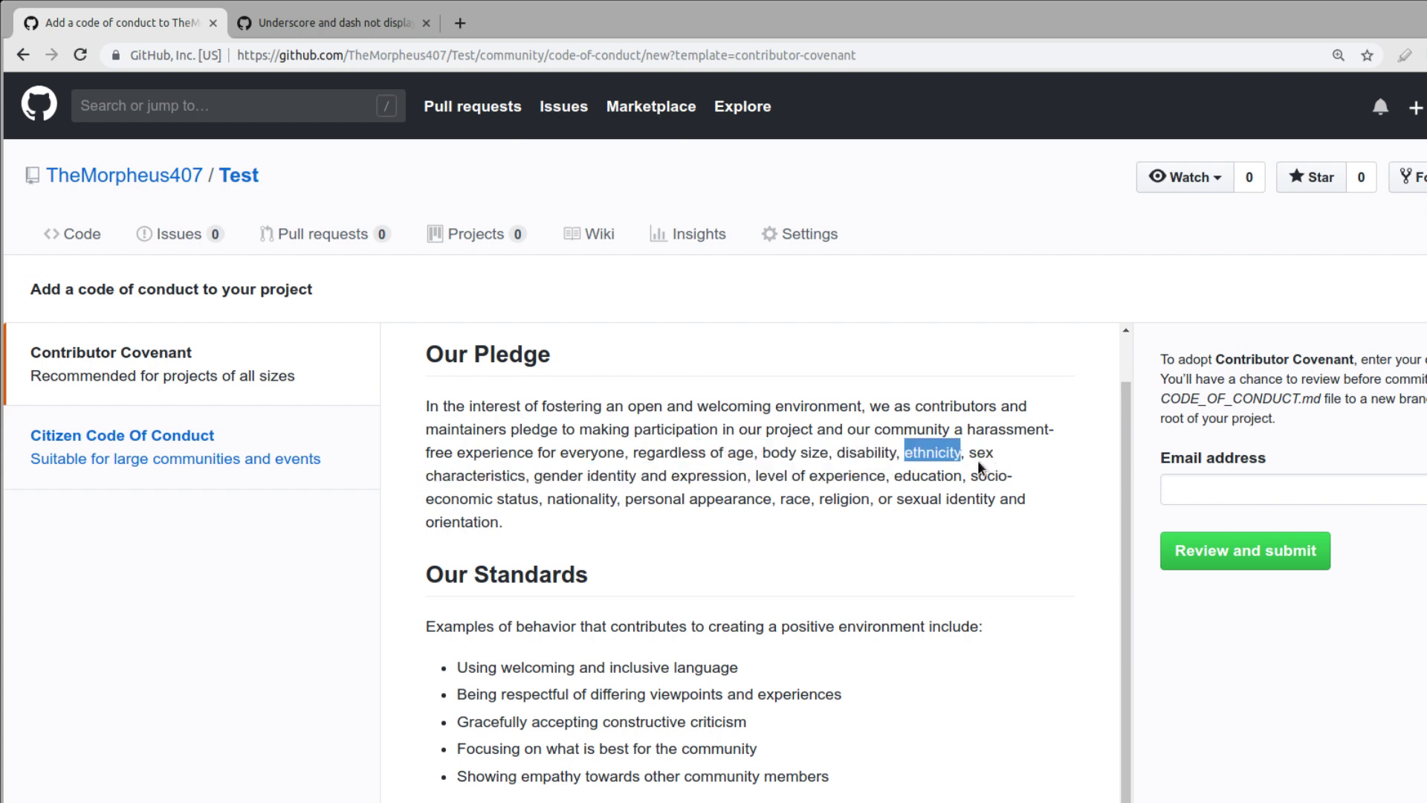
left_click(897, 505)
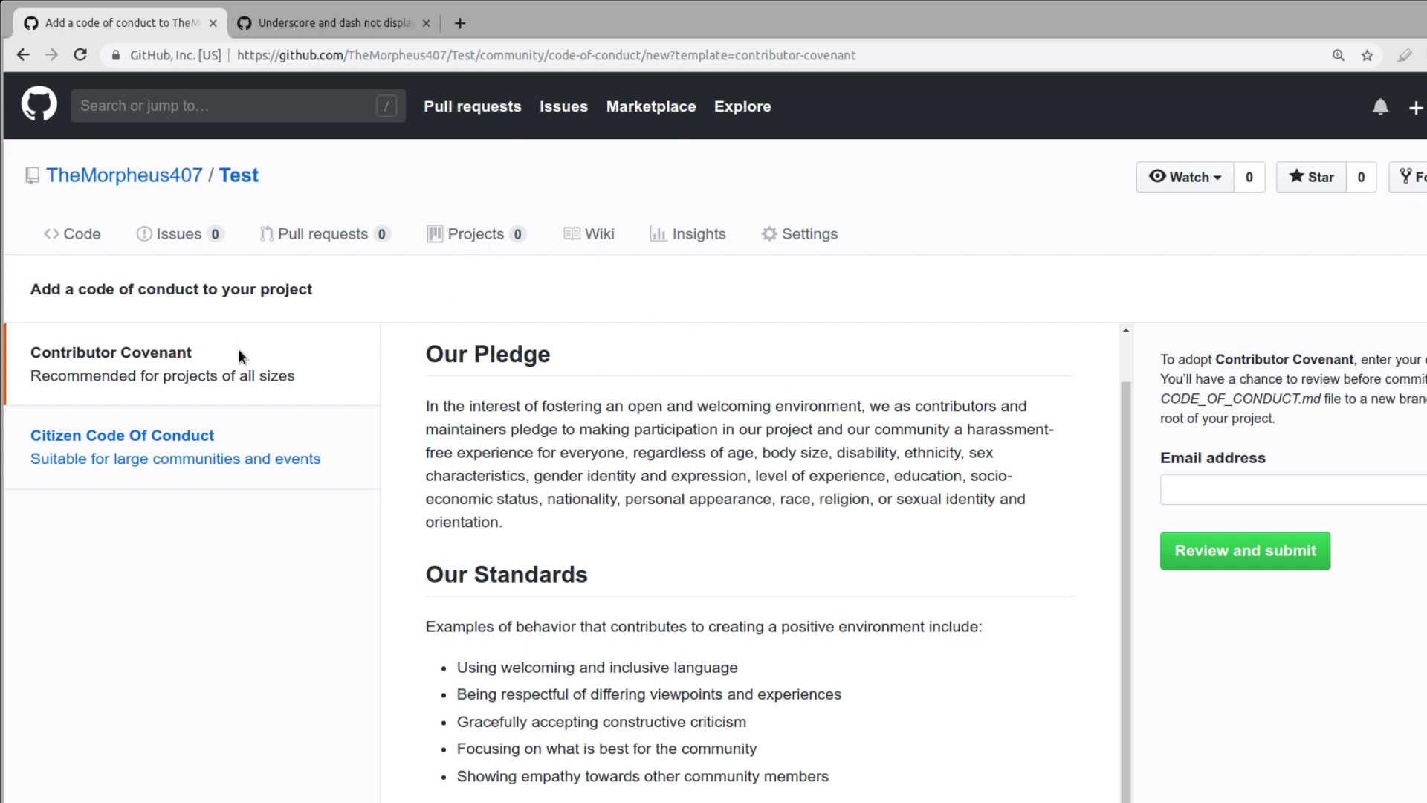
left_click(706, 233)
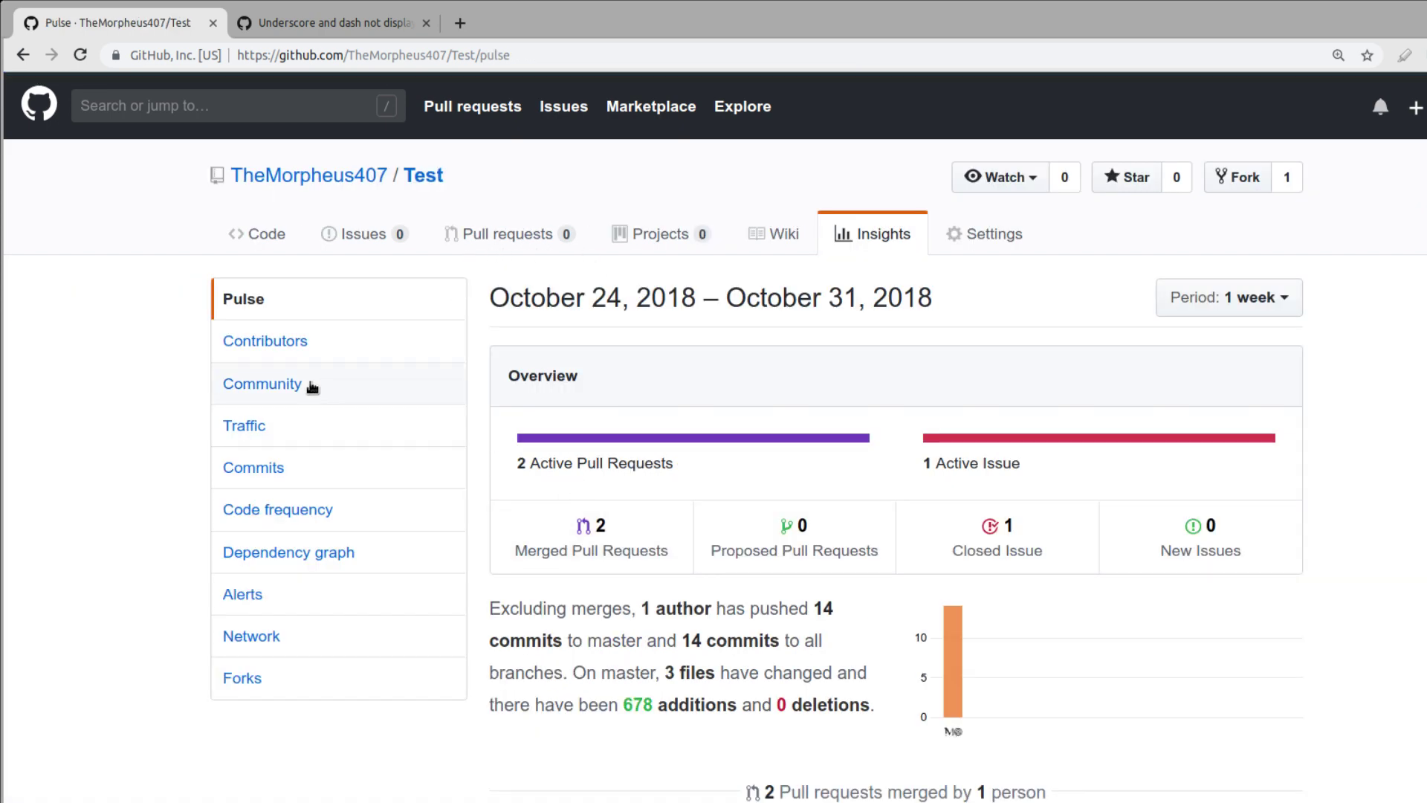
Step: Start a new CONTRIBUTING.md file from the Community checklist's Contributing item
left_click(276, 400)
scroll(1134, 565, "down", 4)
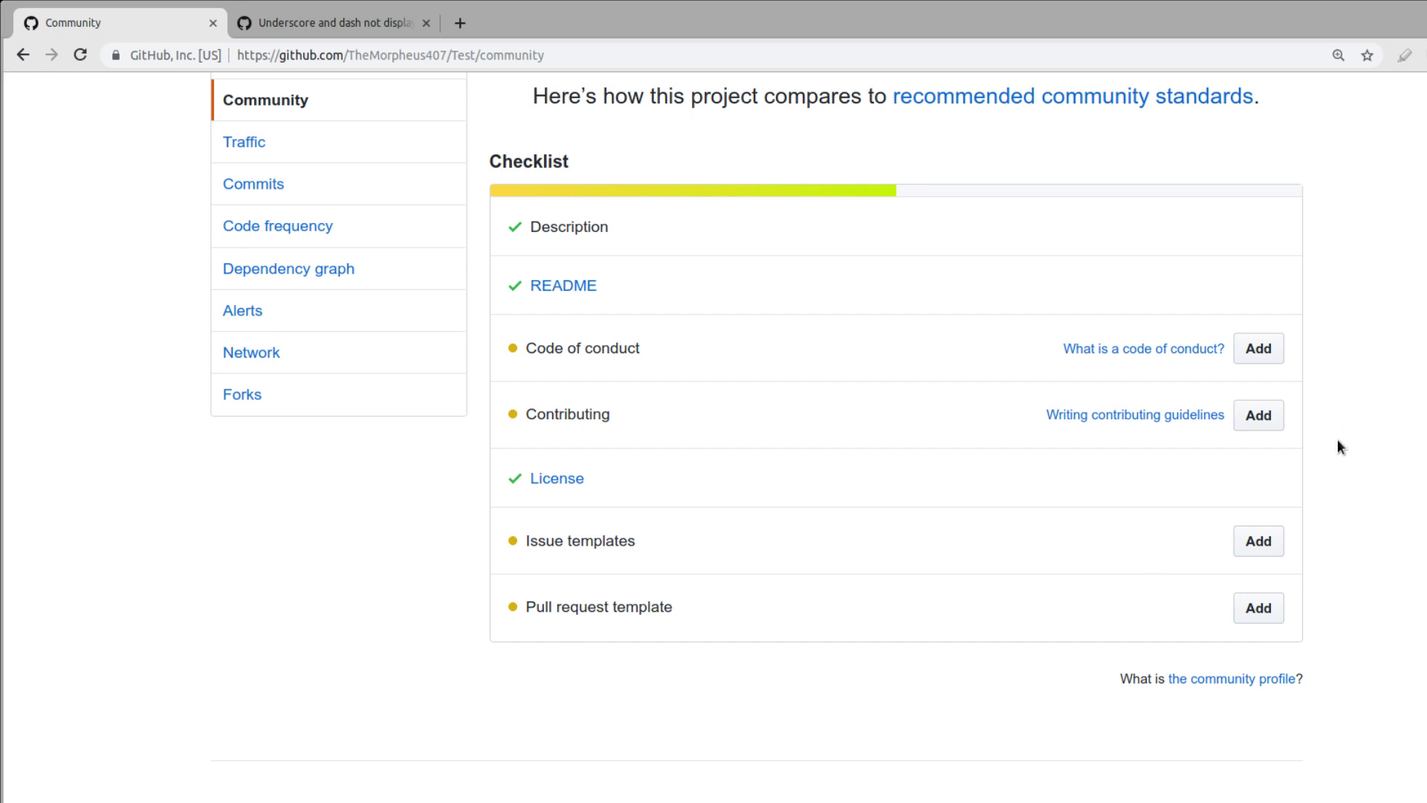
left_click(1258, 418)
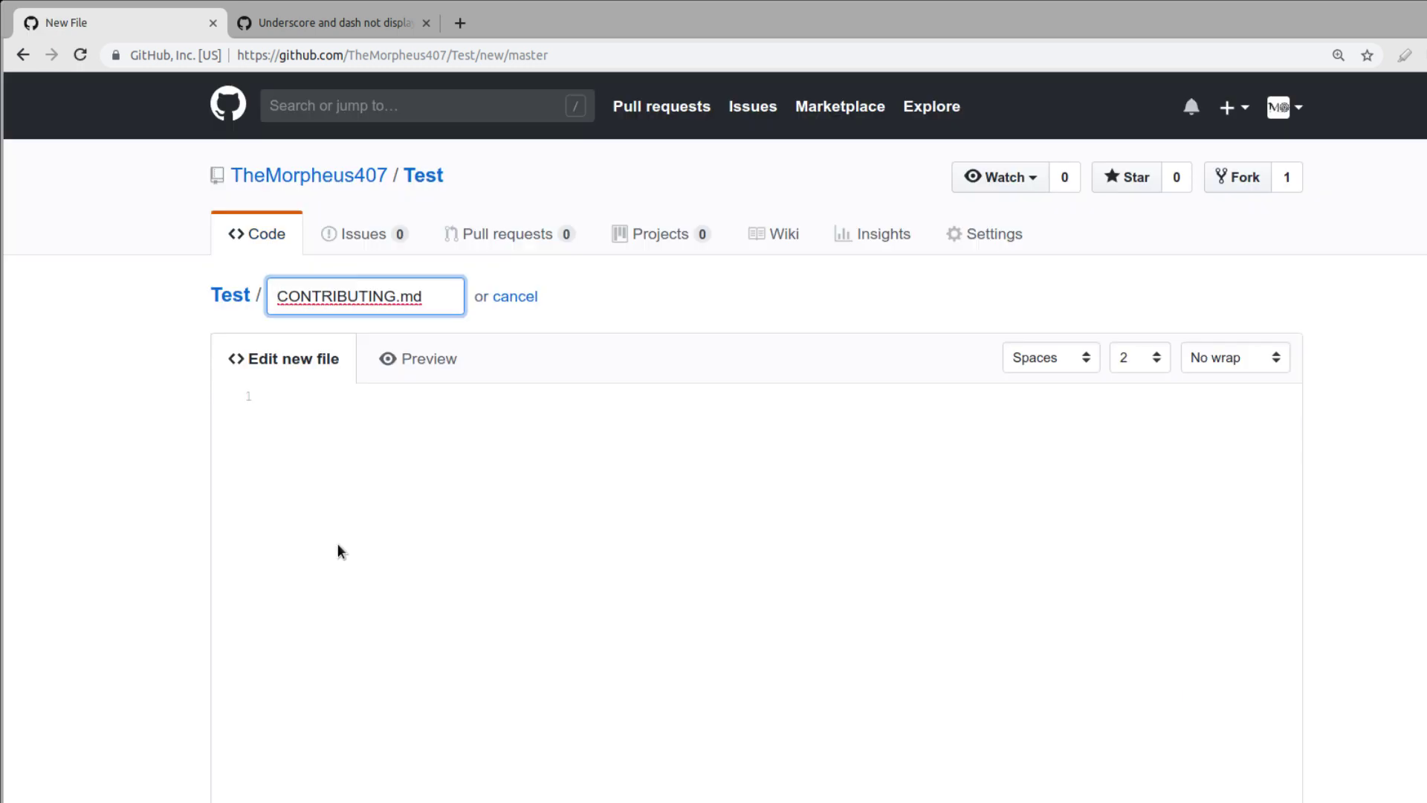
left_click(338, 552)
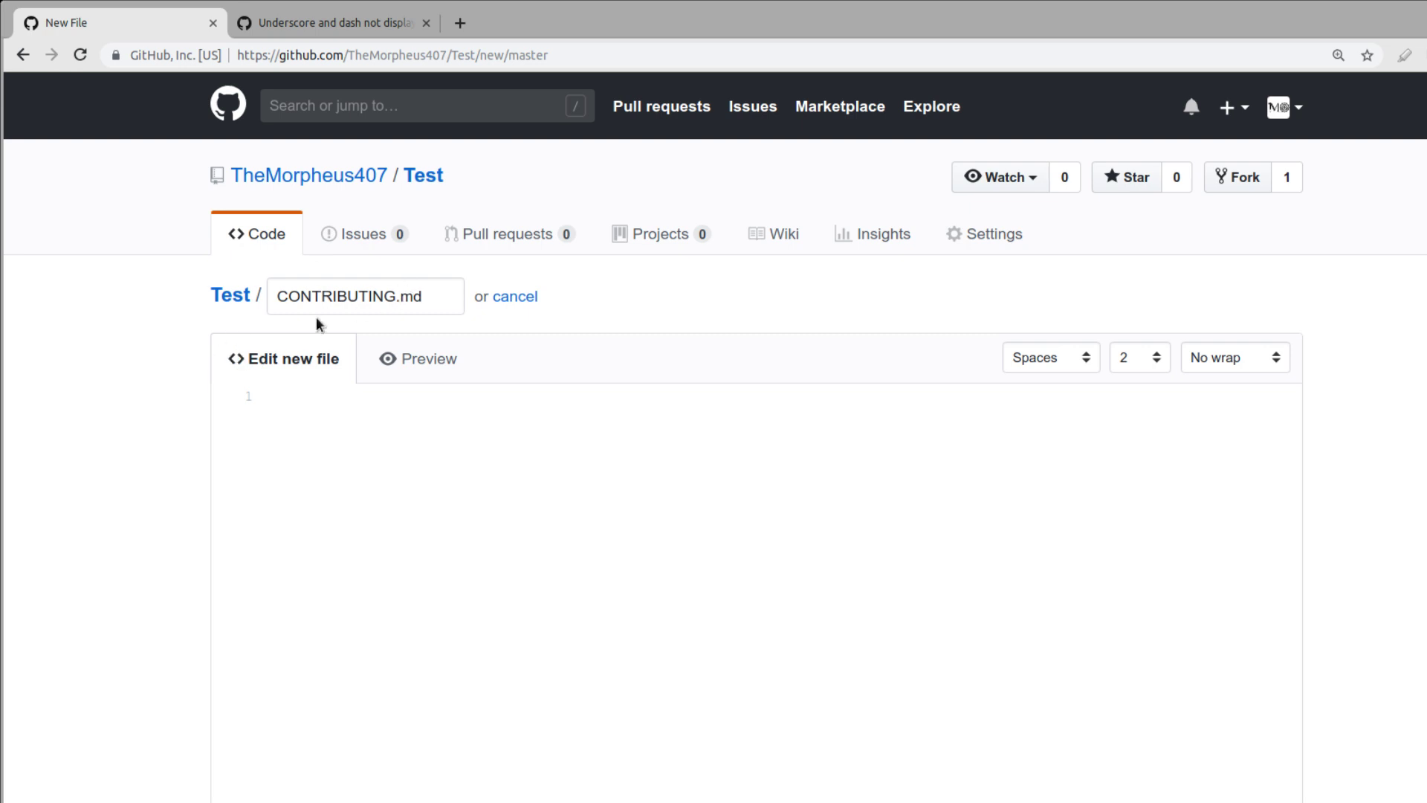
left_click(319, 418)
Step: Leave the unsaved file via Insights and reopen the Community profile
left_click(871, 250)
left_click(910, 171)
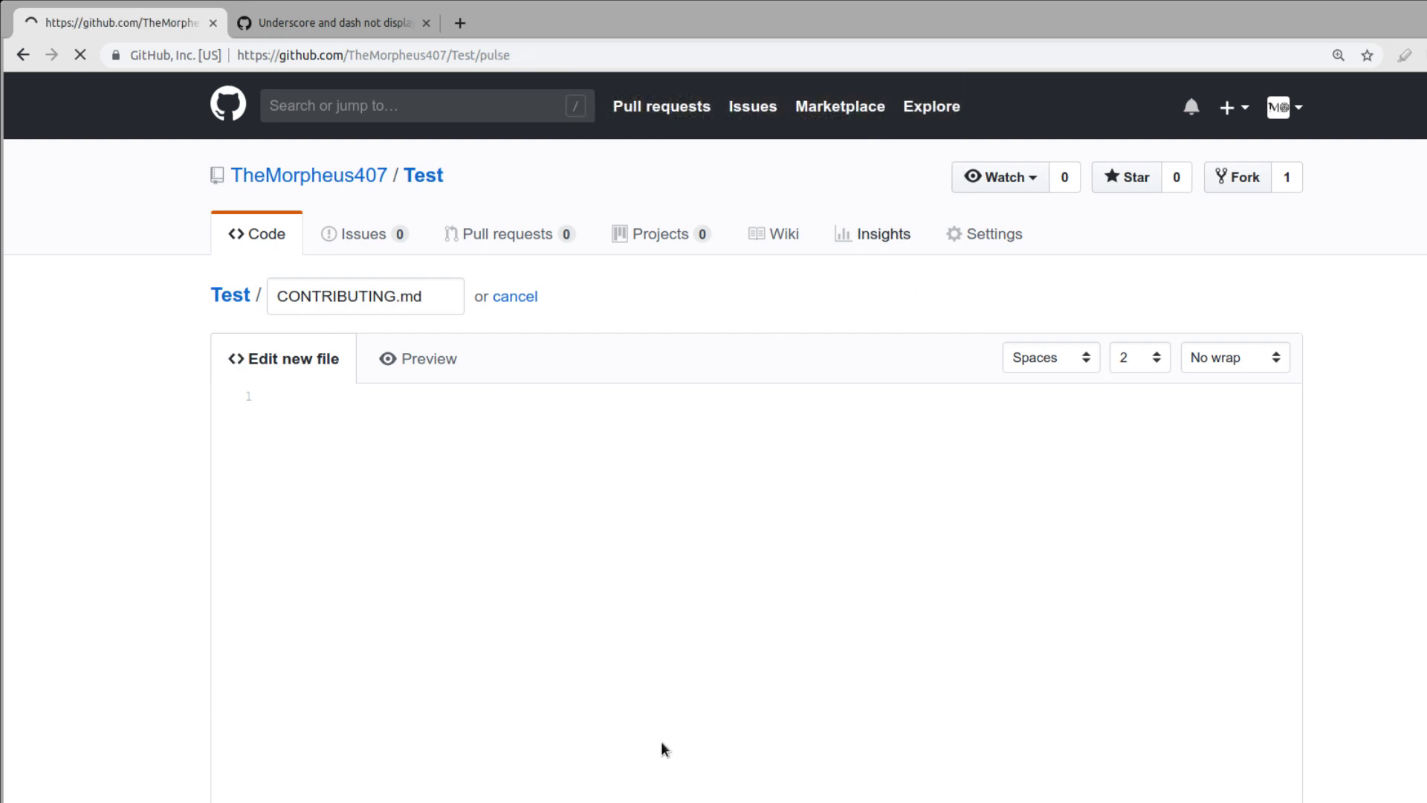
left_click(333, 388)
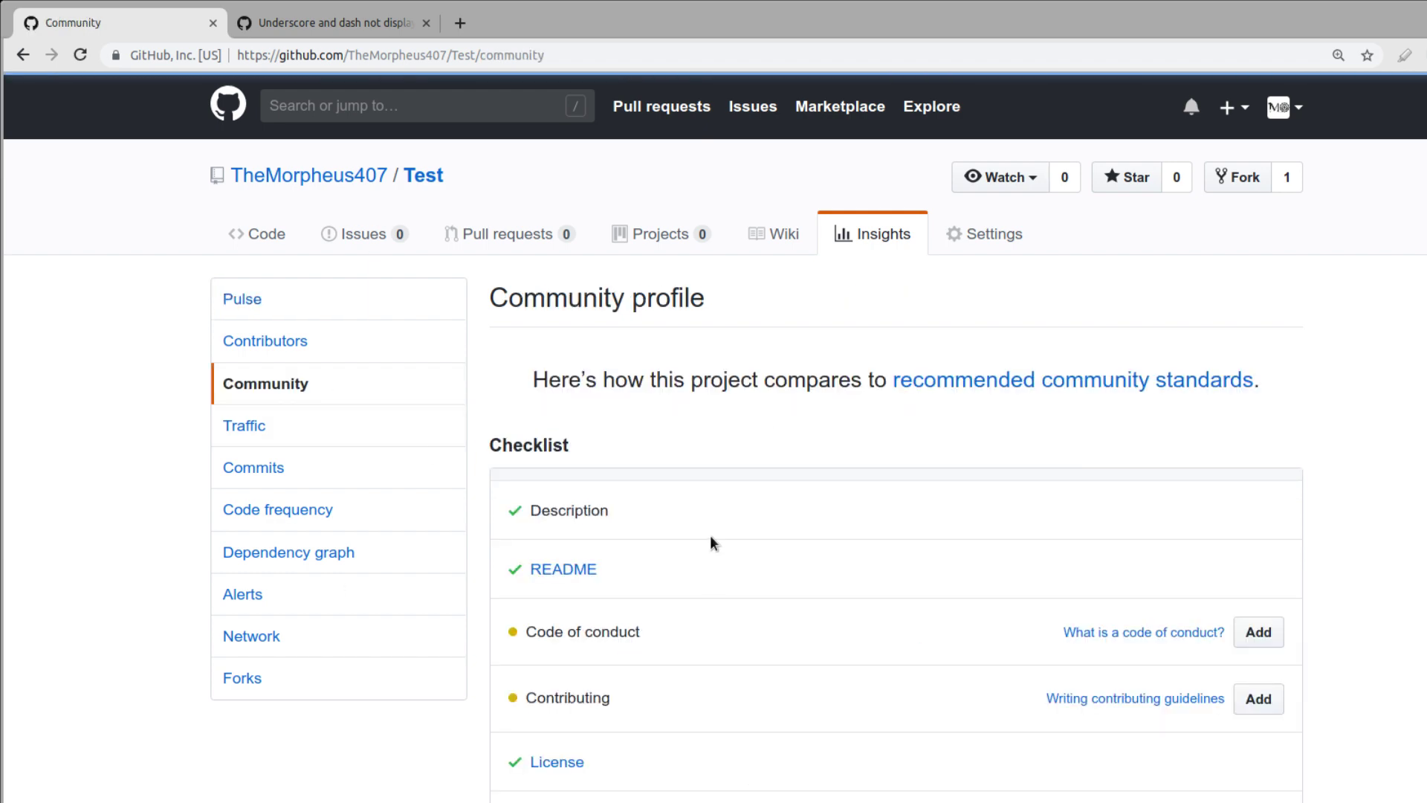
scroll(691, 550, "down", 5)
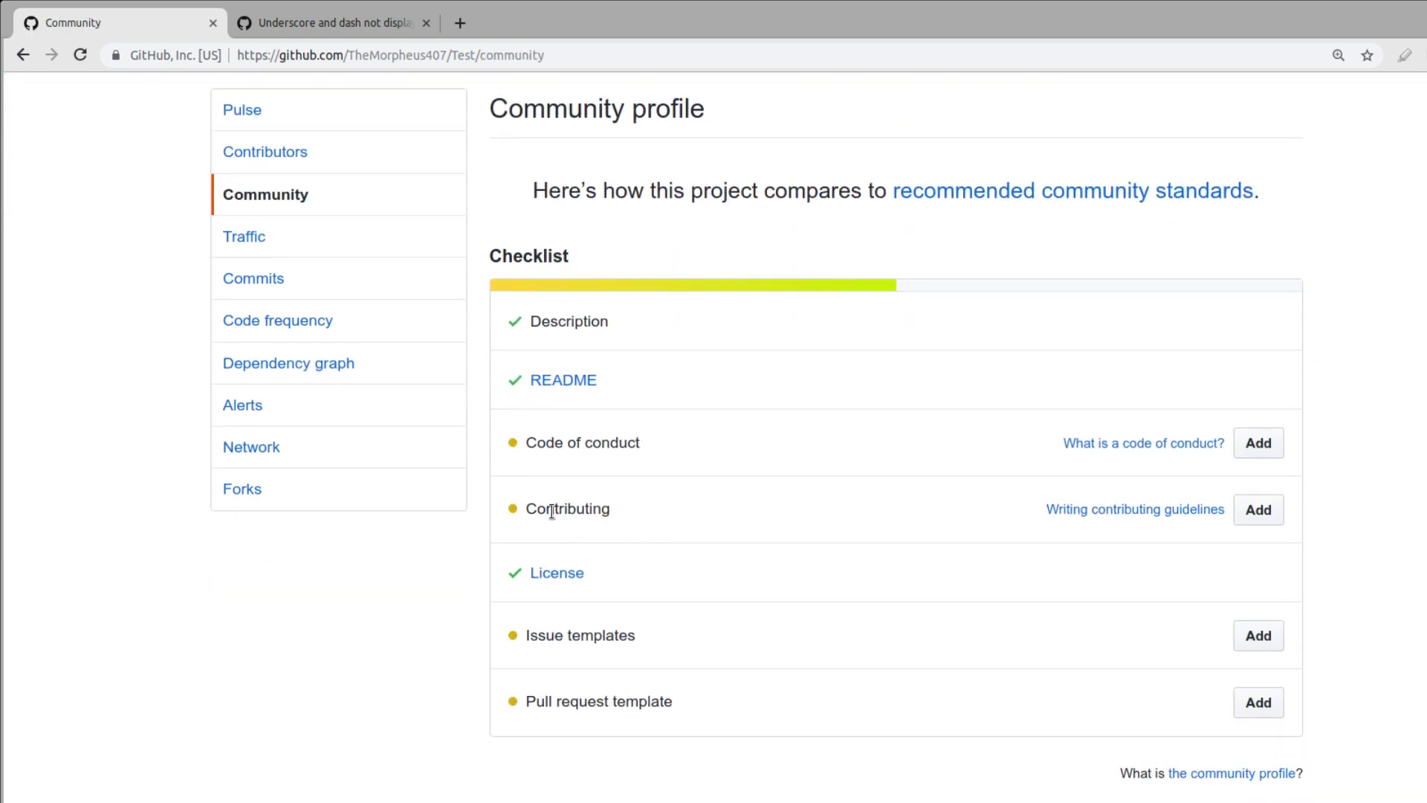
left_click_drag(527, 507, 624, 524)
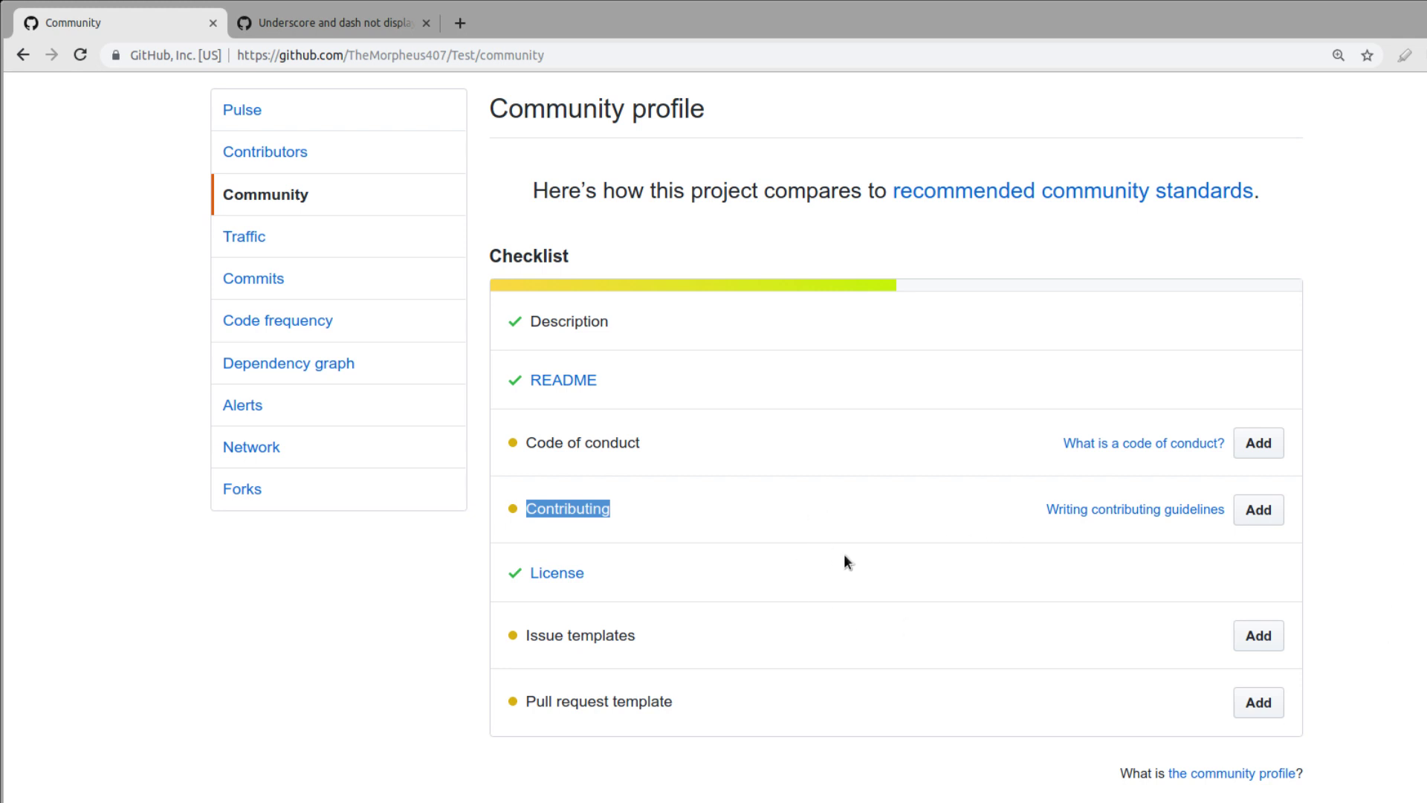
scroll(846, 562, "down", 1)
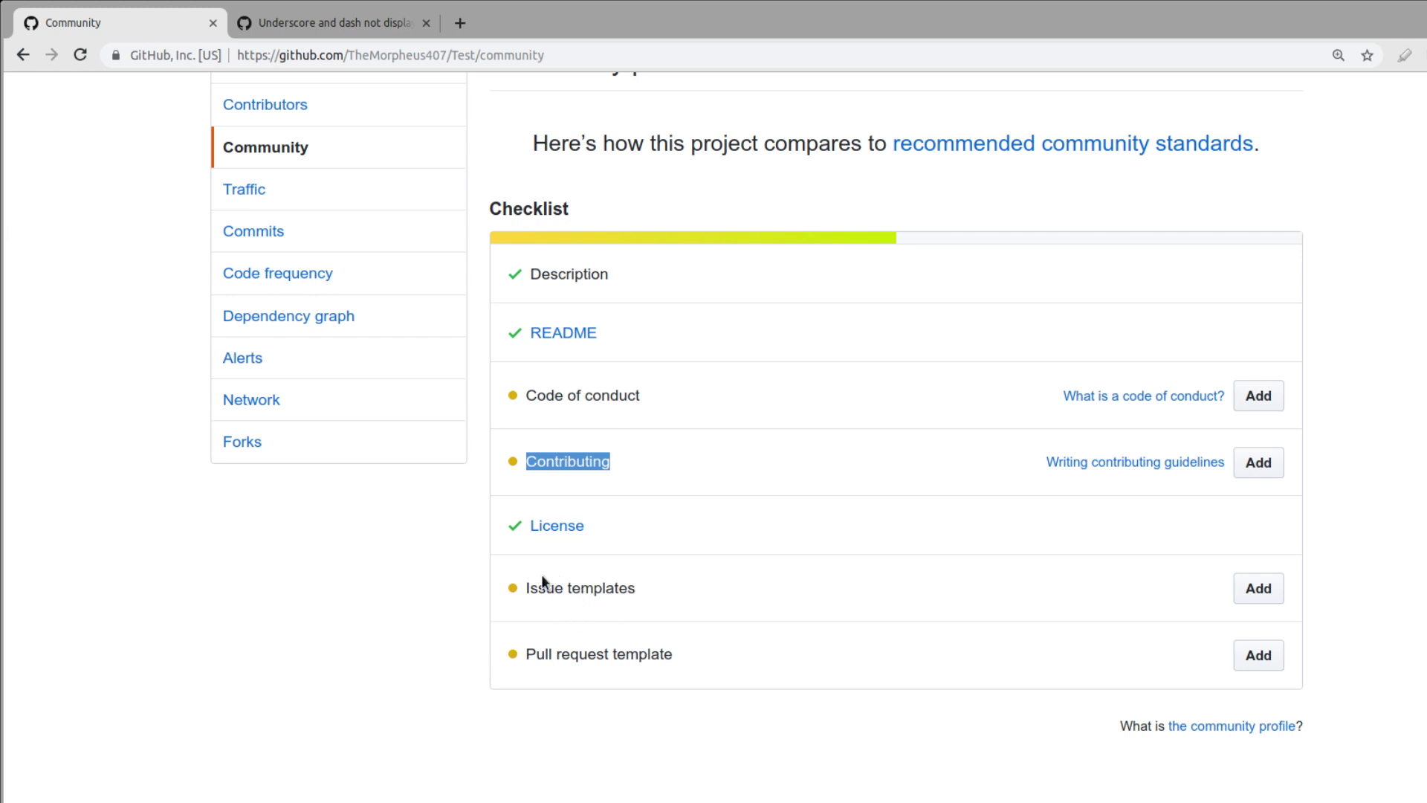
left_click_drag(524, 586, 722, 674)
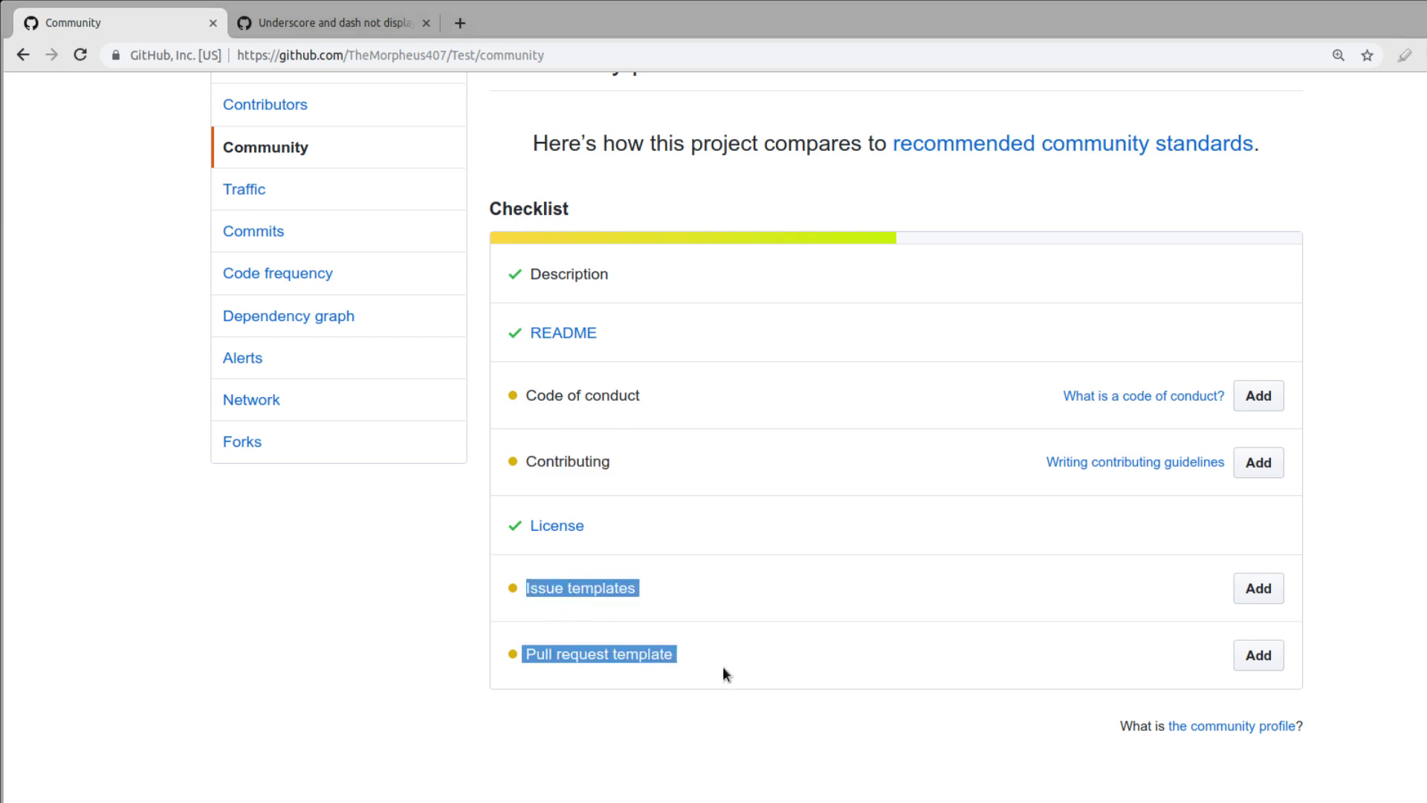
left_click(586, 676)
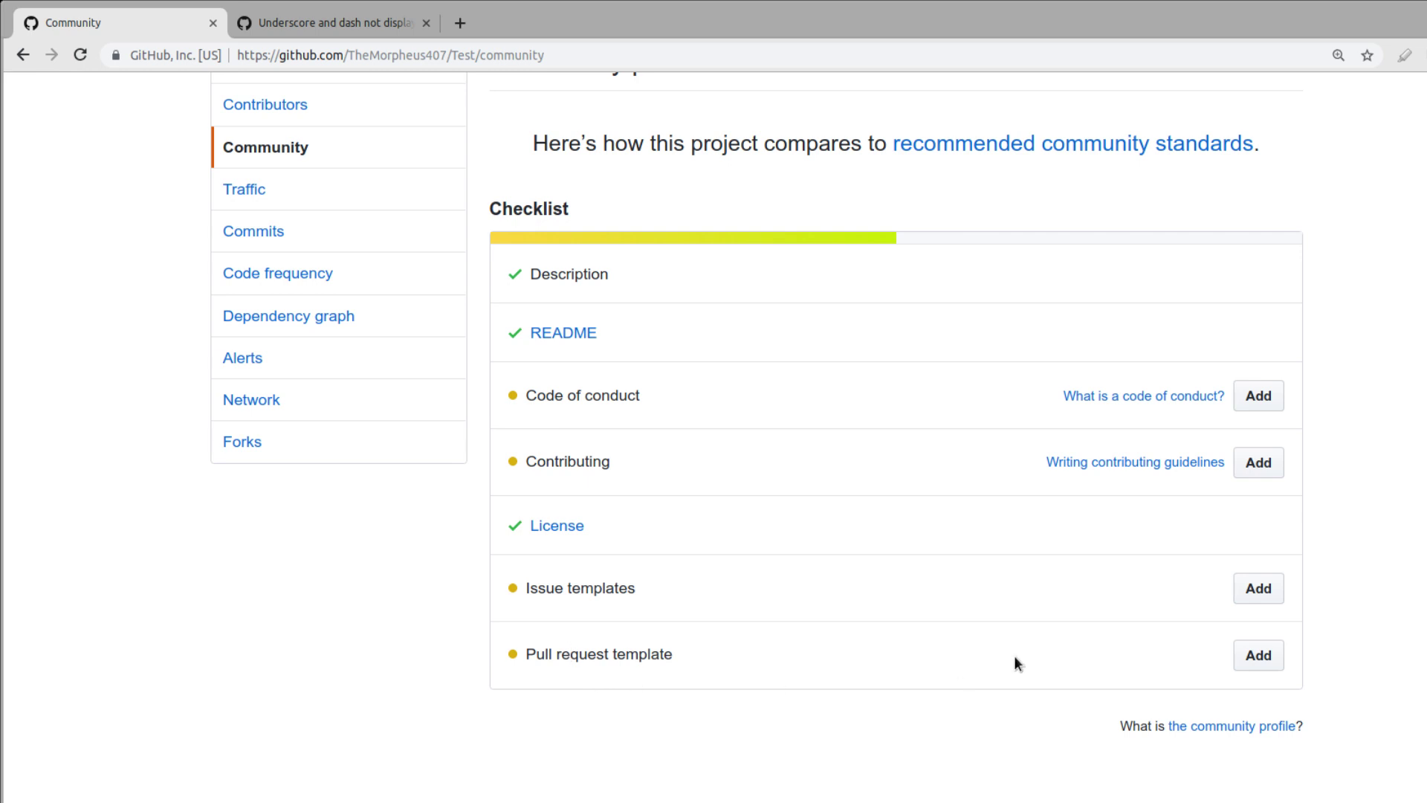
left_click(1262, 597)
left_click_drag(520, 592, 677, 588)
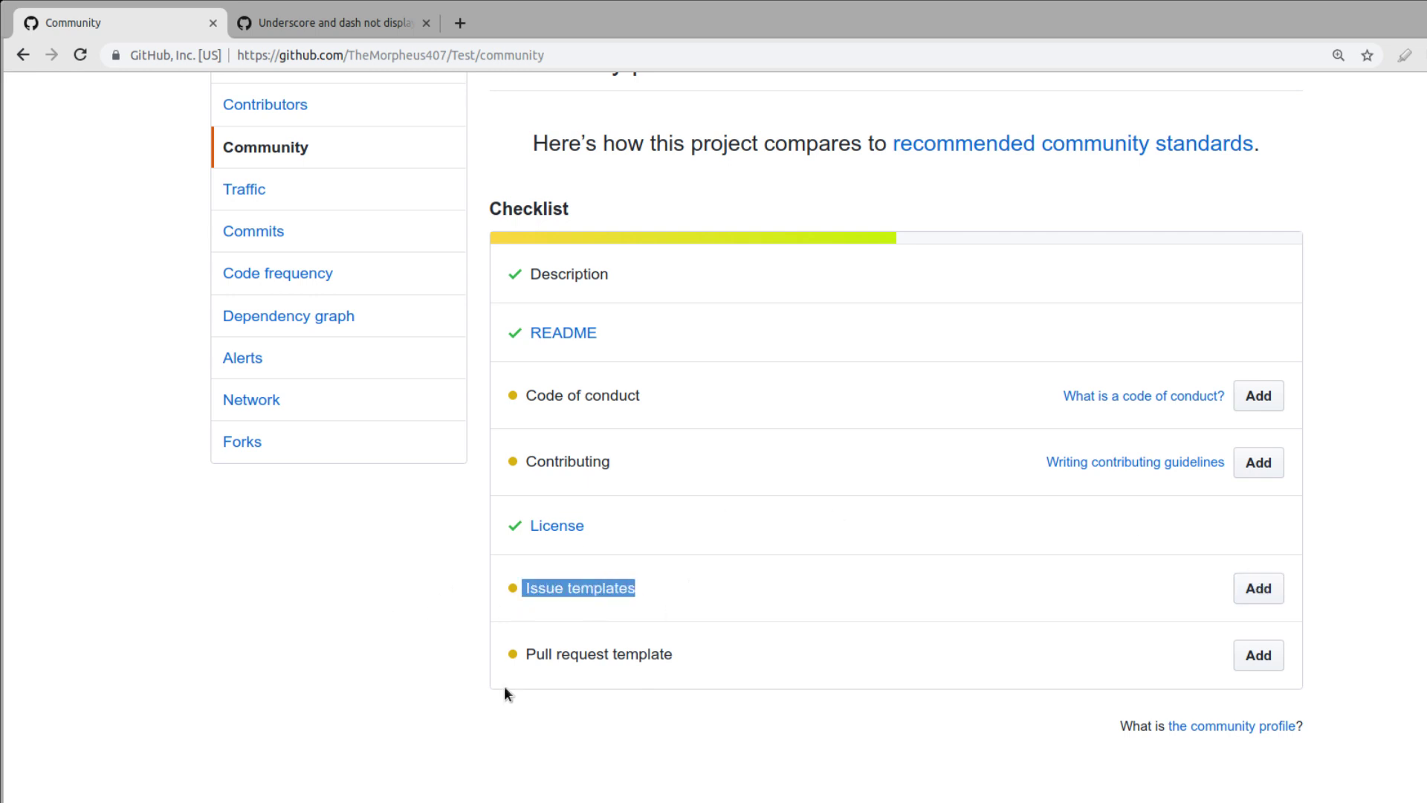
Step: Add the Bug report issue template ('Create a report to help us improve') from the Add template list
left_click(1256, 591)
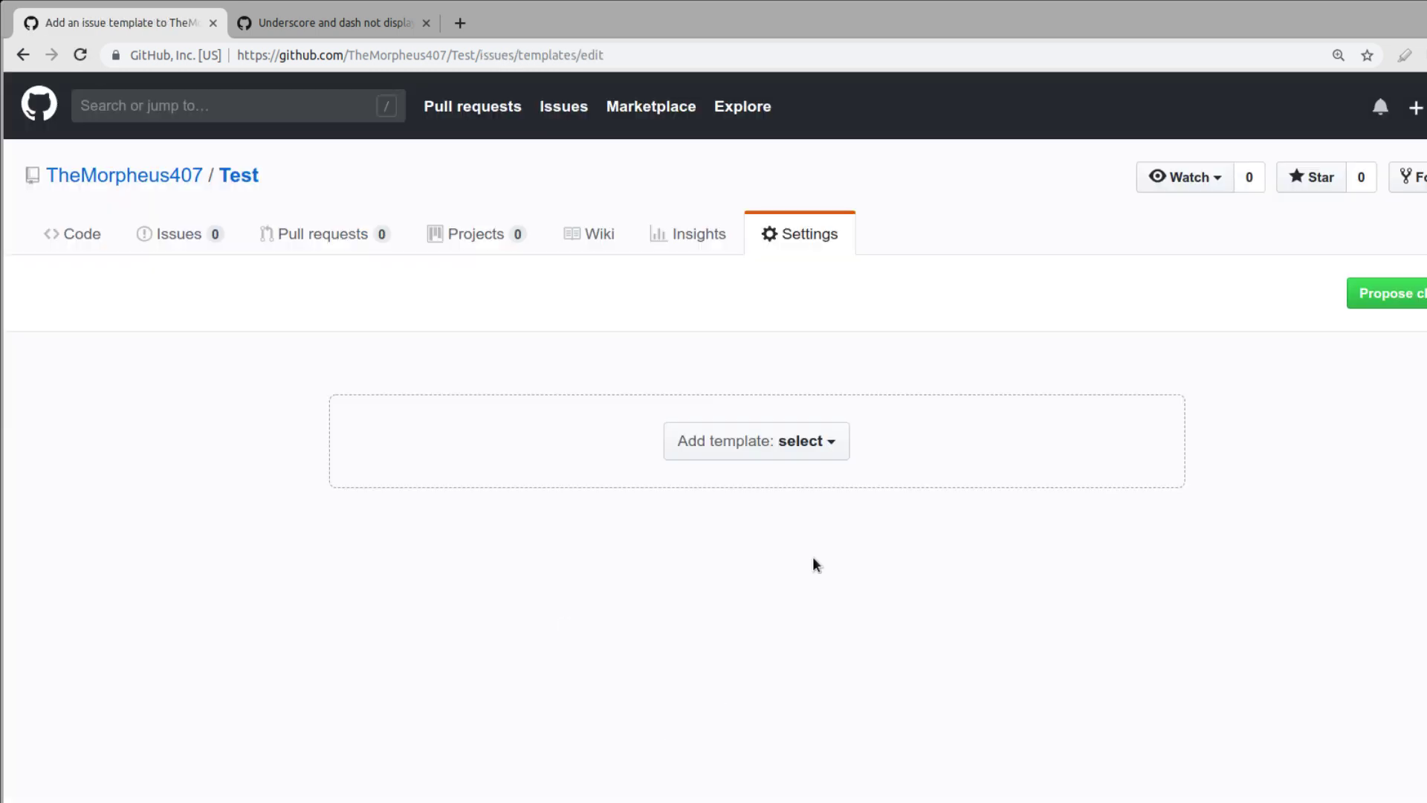
left_click(830, 445)
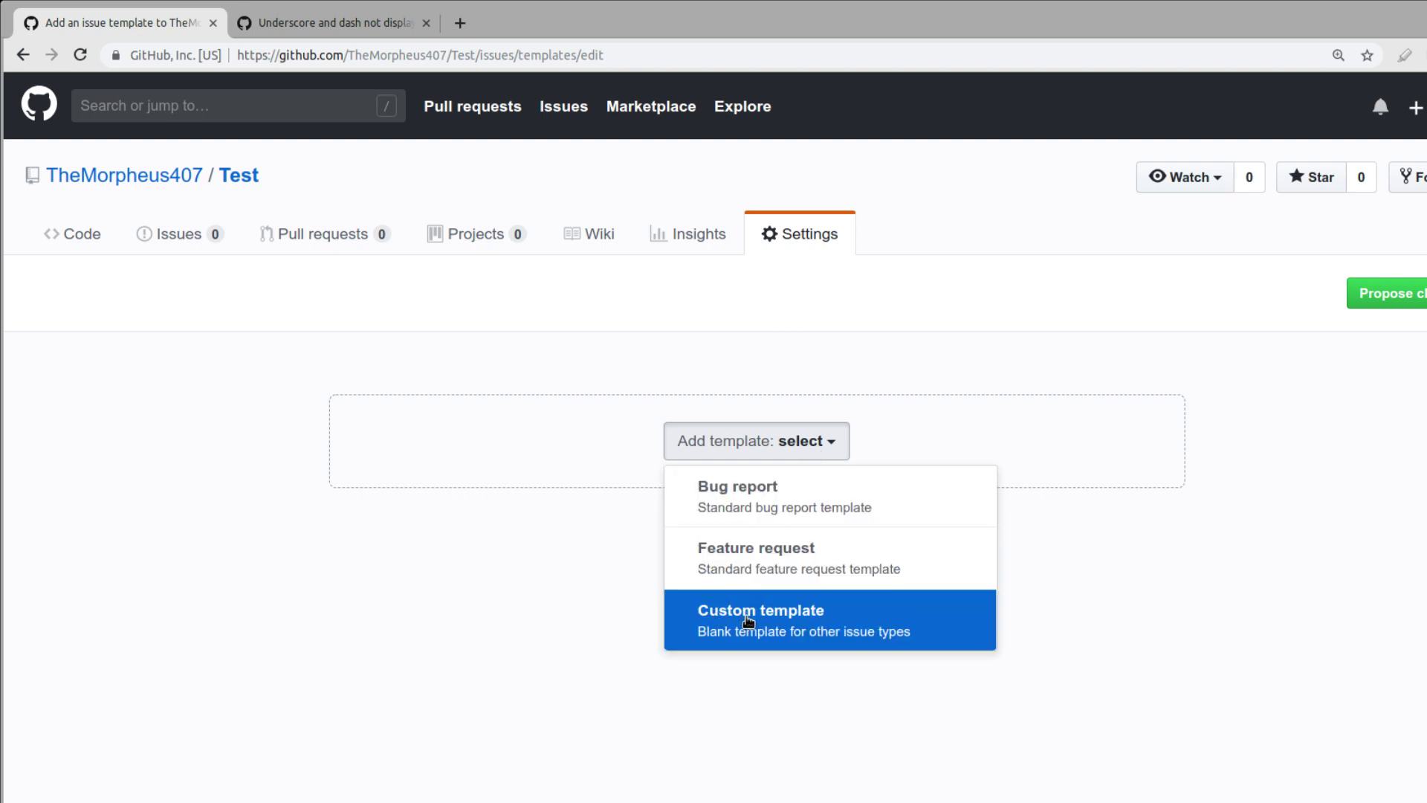
left_click(801, 506)
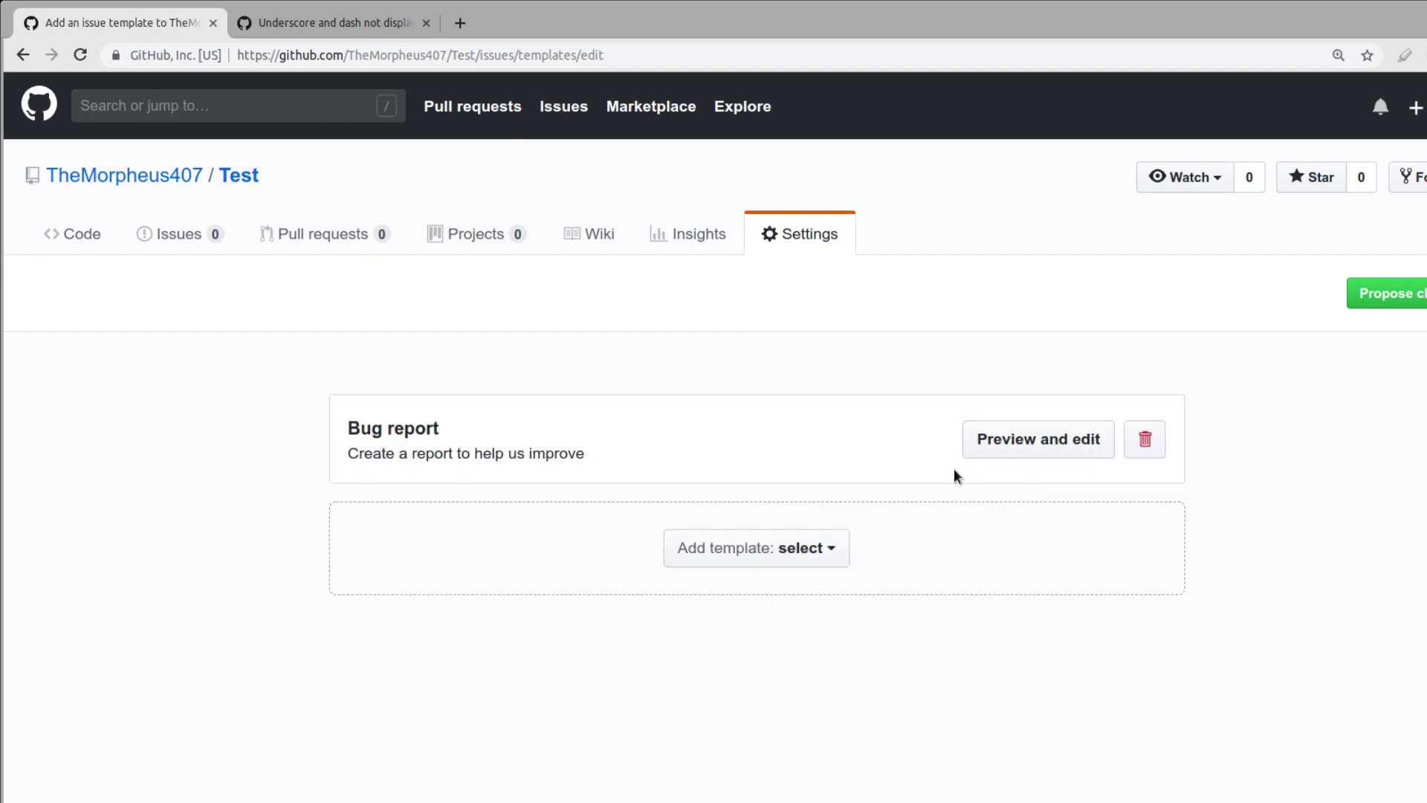
Step: Preview the Bug report template, highlighting its To Reproduce steps and Expected behavior section
left_click(998, 443)
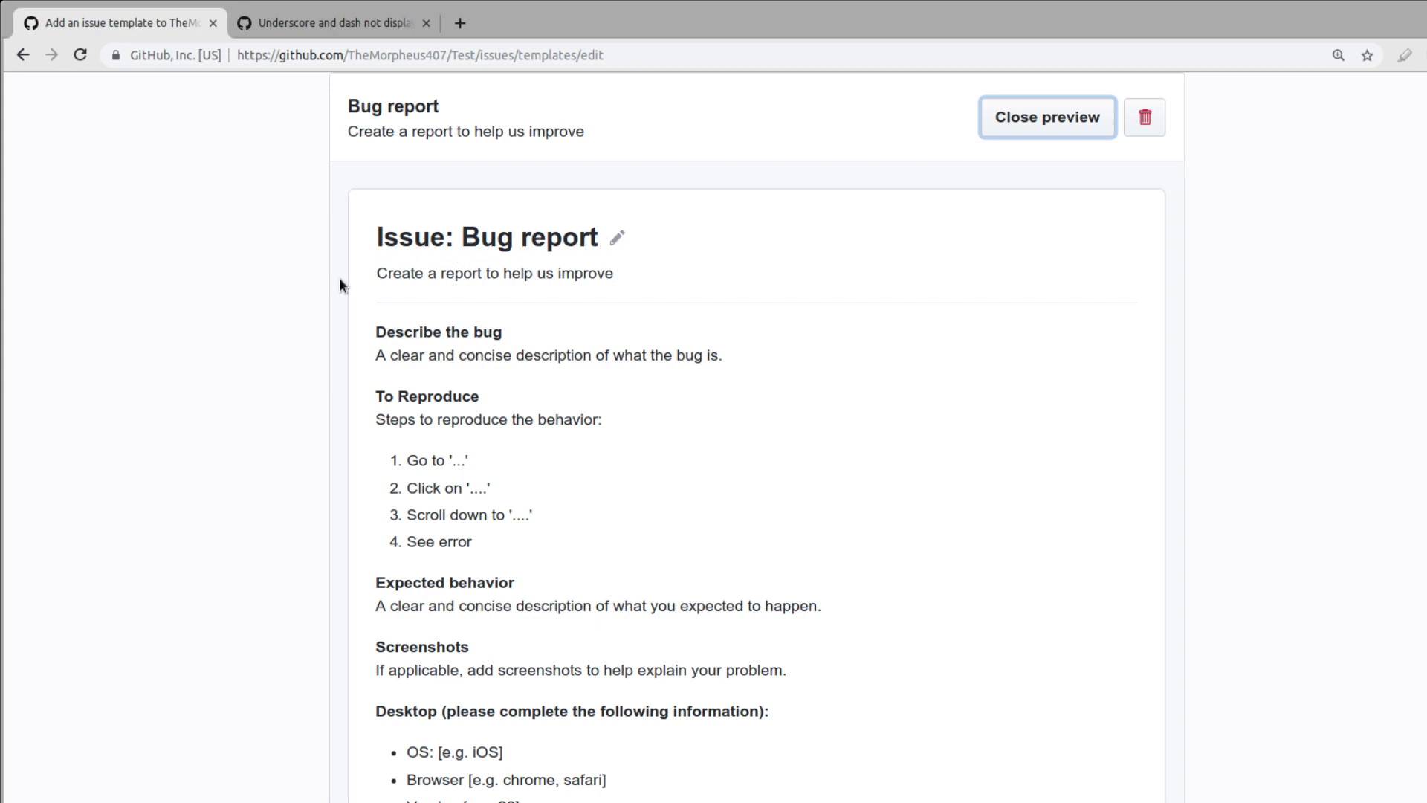
left_click_drag(374, 328, 817, 383)
scroll(526, 433, "down", 1)
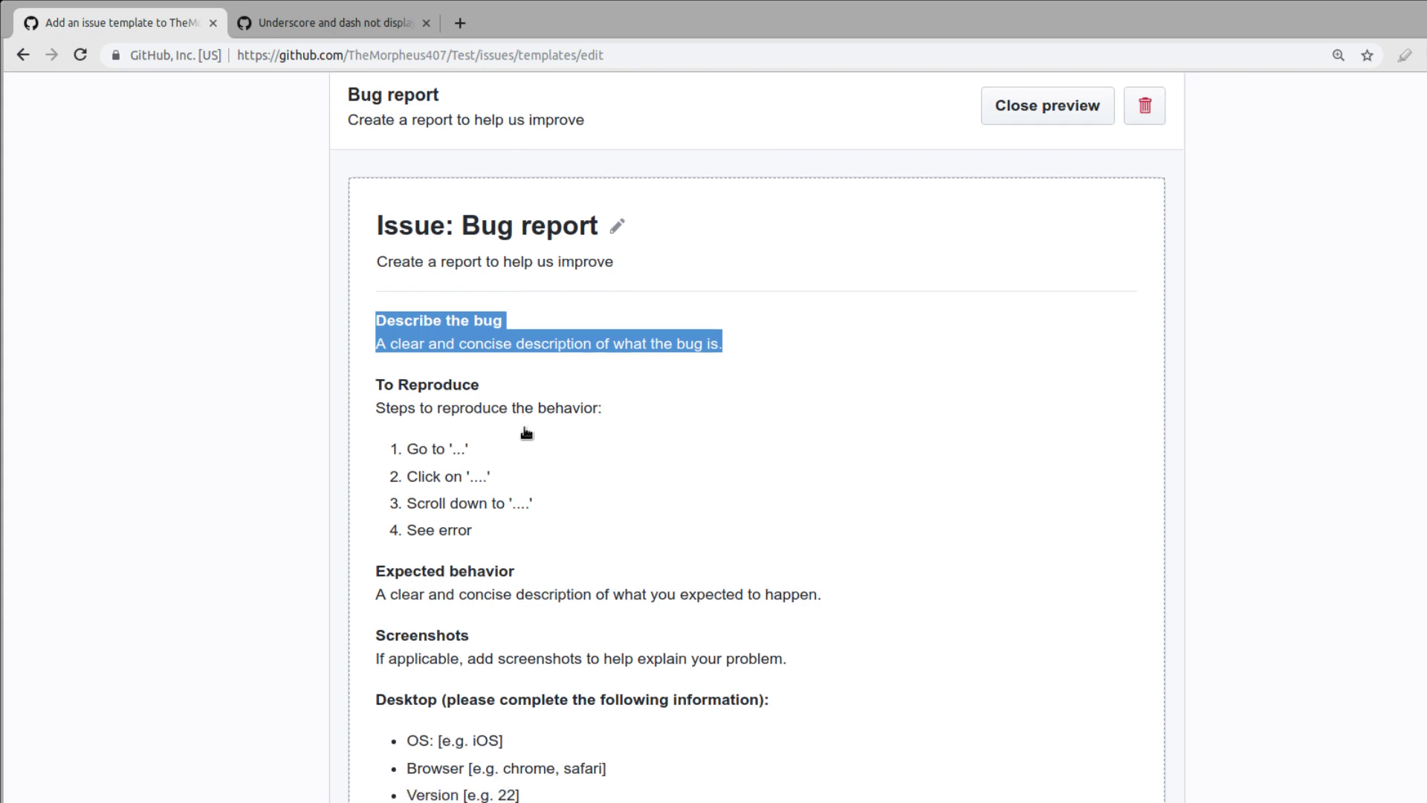
scroll(527, 432, "down", 2)
left_click_drag(383, 301, 536, 467)
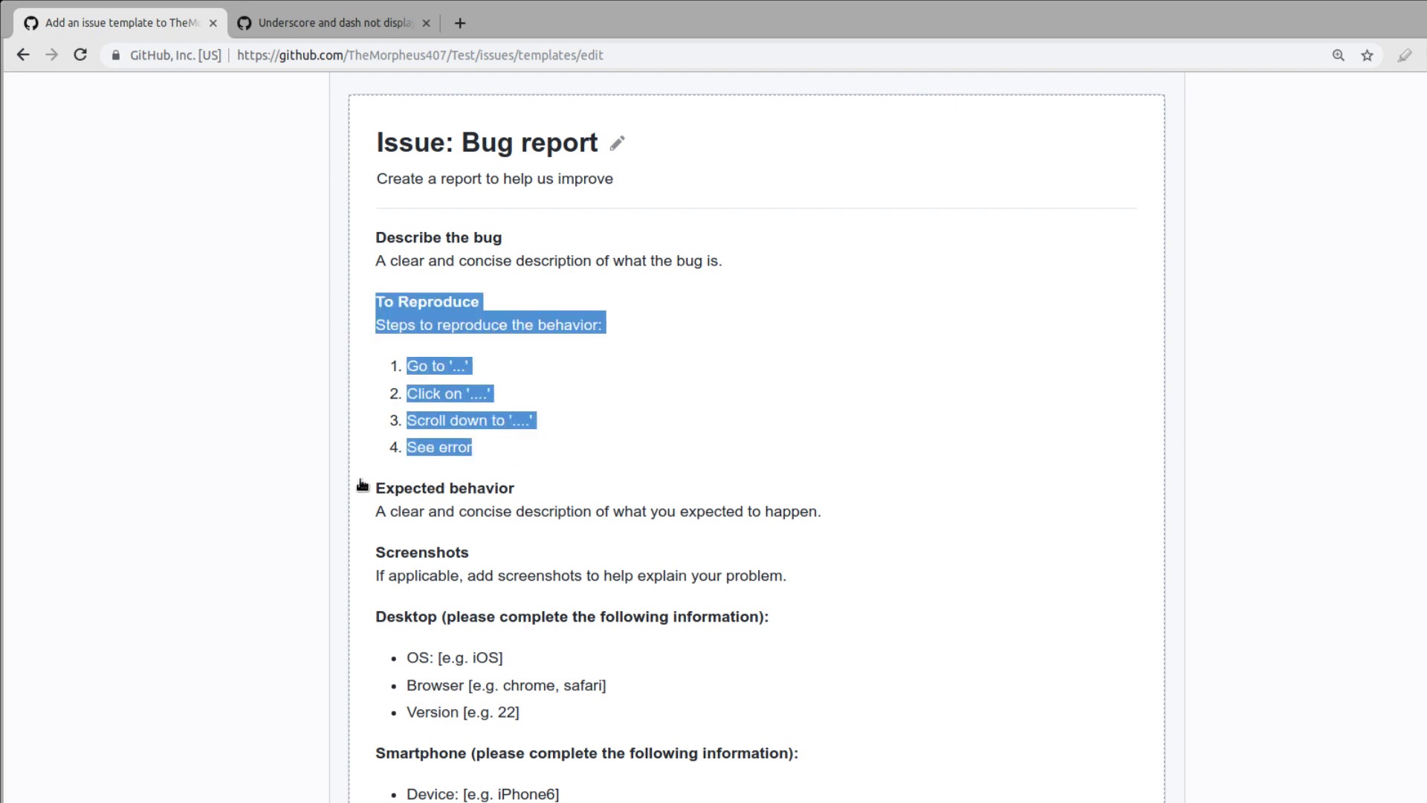
left_click(602, 481)
mouse_move(602, 481)
left_mouse_down()
mouse_move(845, 548)
mouse_move(855, 516)
mouse_move(836, 525)
left_mouse_up()
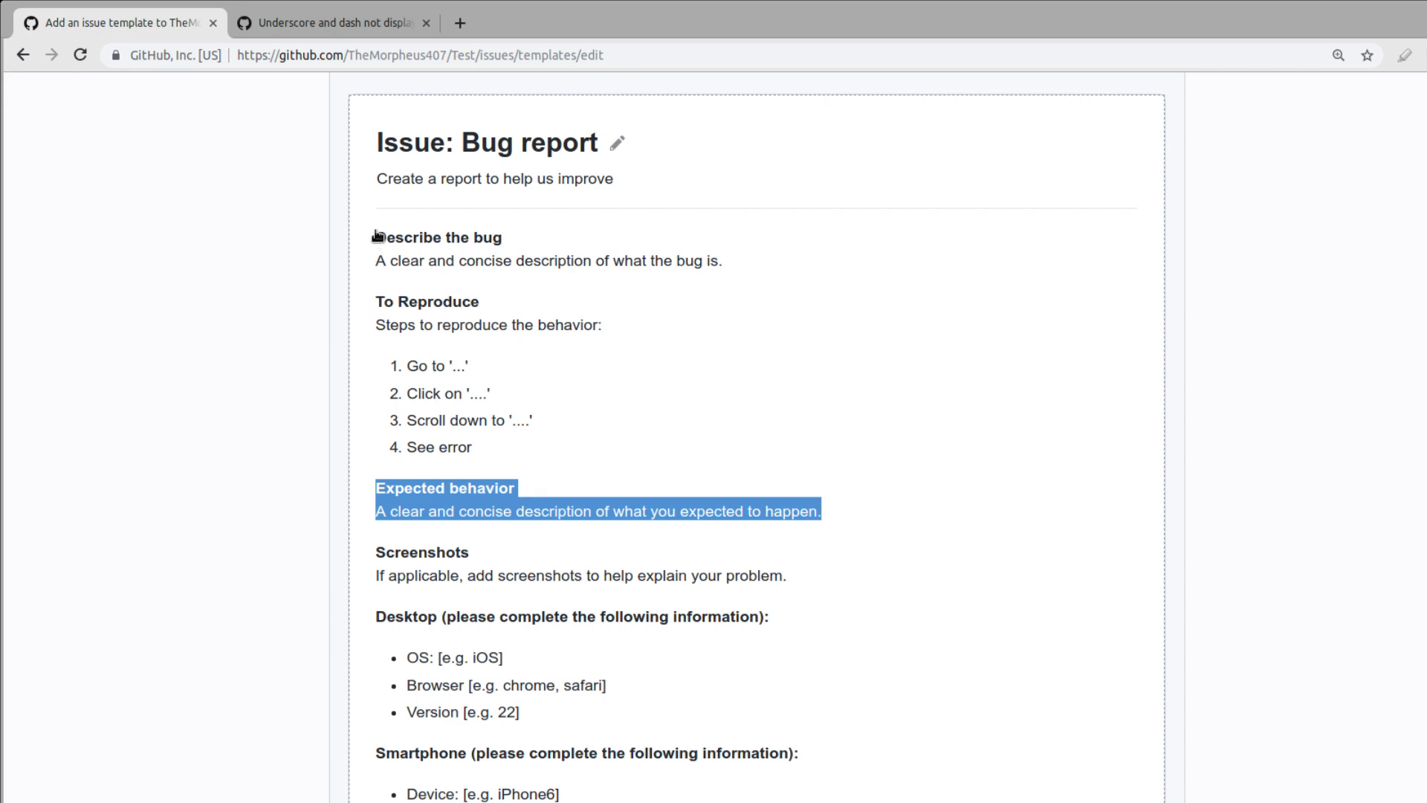
Step: Highlight Describe the bug, Desktop and Smartphone sections while scrolling through the preview
left_click_drag(386, 237, 751, 268)
scroll(817, 339, "down", 2)
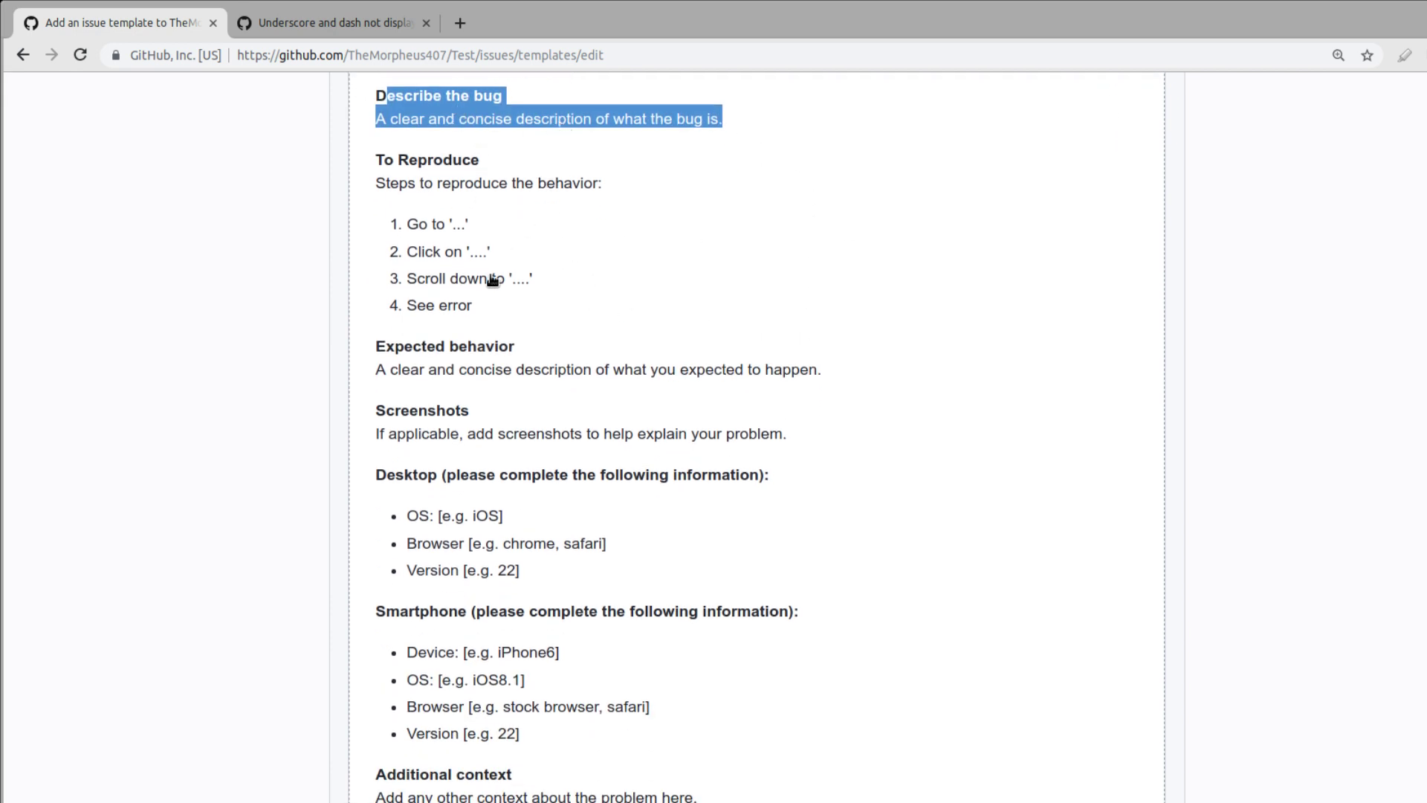
left_click_drag(366, 398, 806, 433)
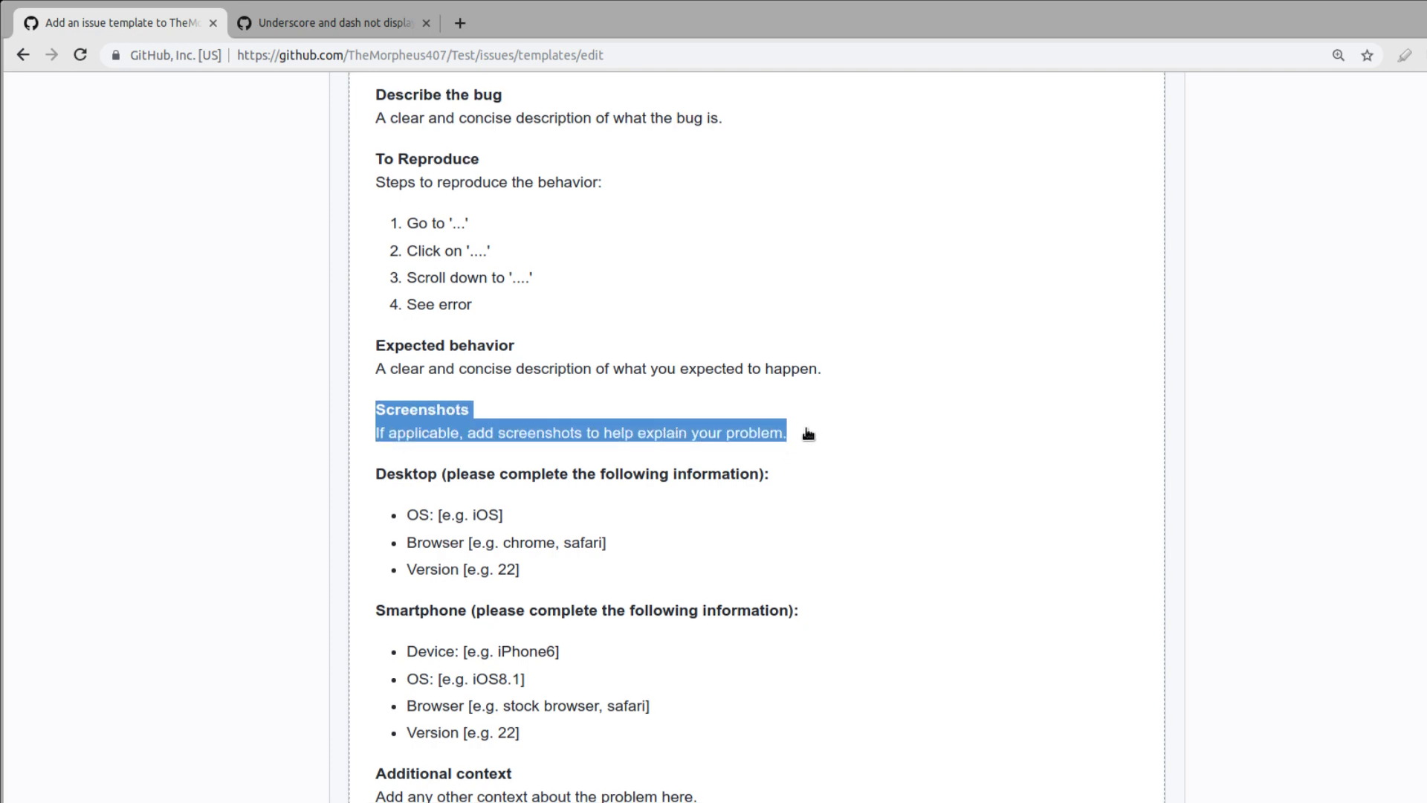
scroll(400, 297, "down", 2)
left_click_drag(372, 330, 583, 437)
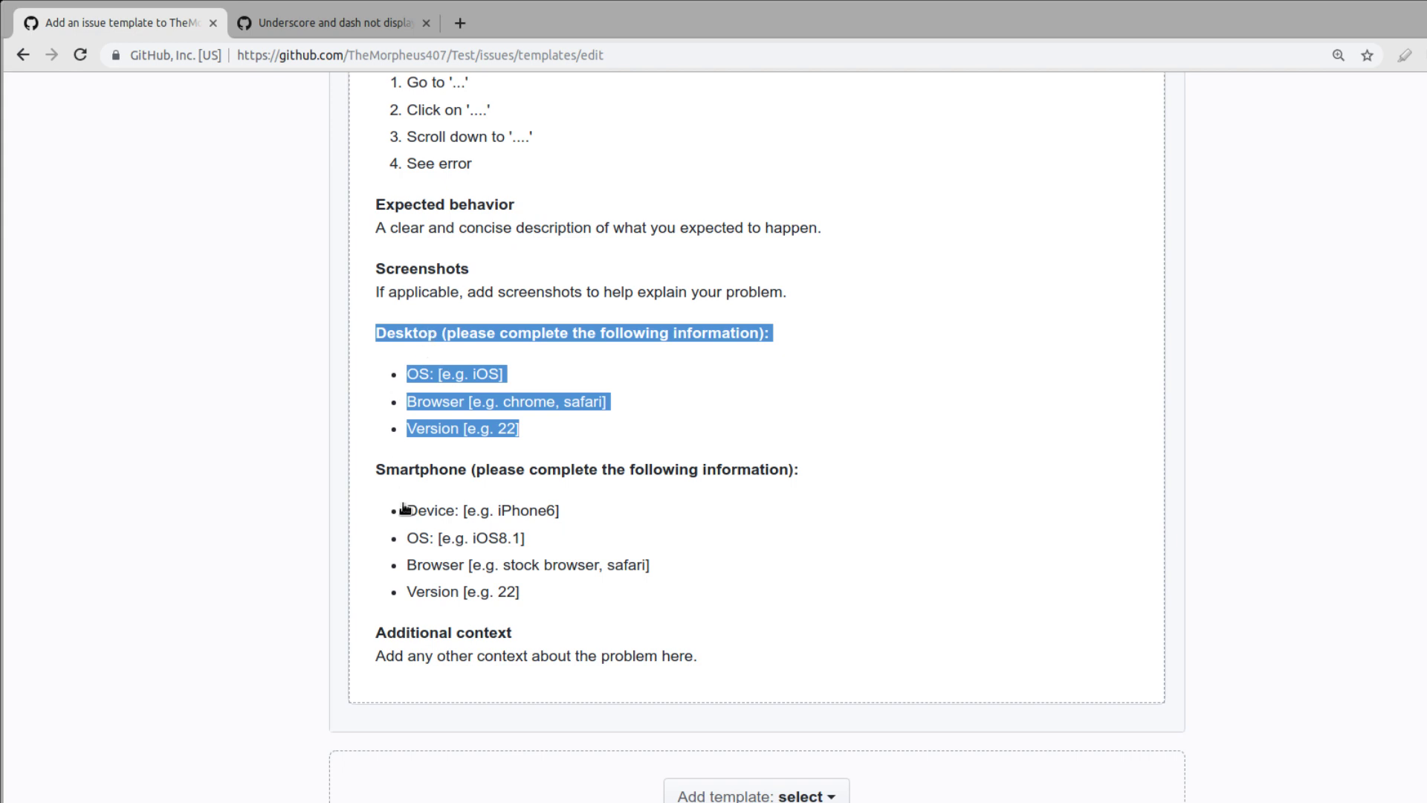
left_click_drag(374, 469, 548, 622)
scroll(513, 568, "down", 1)
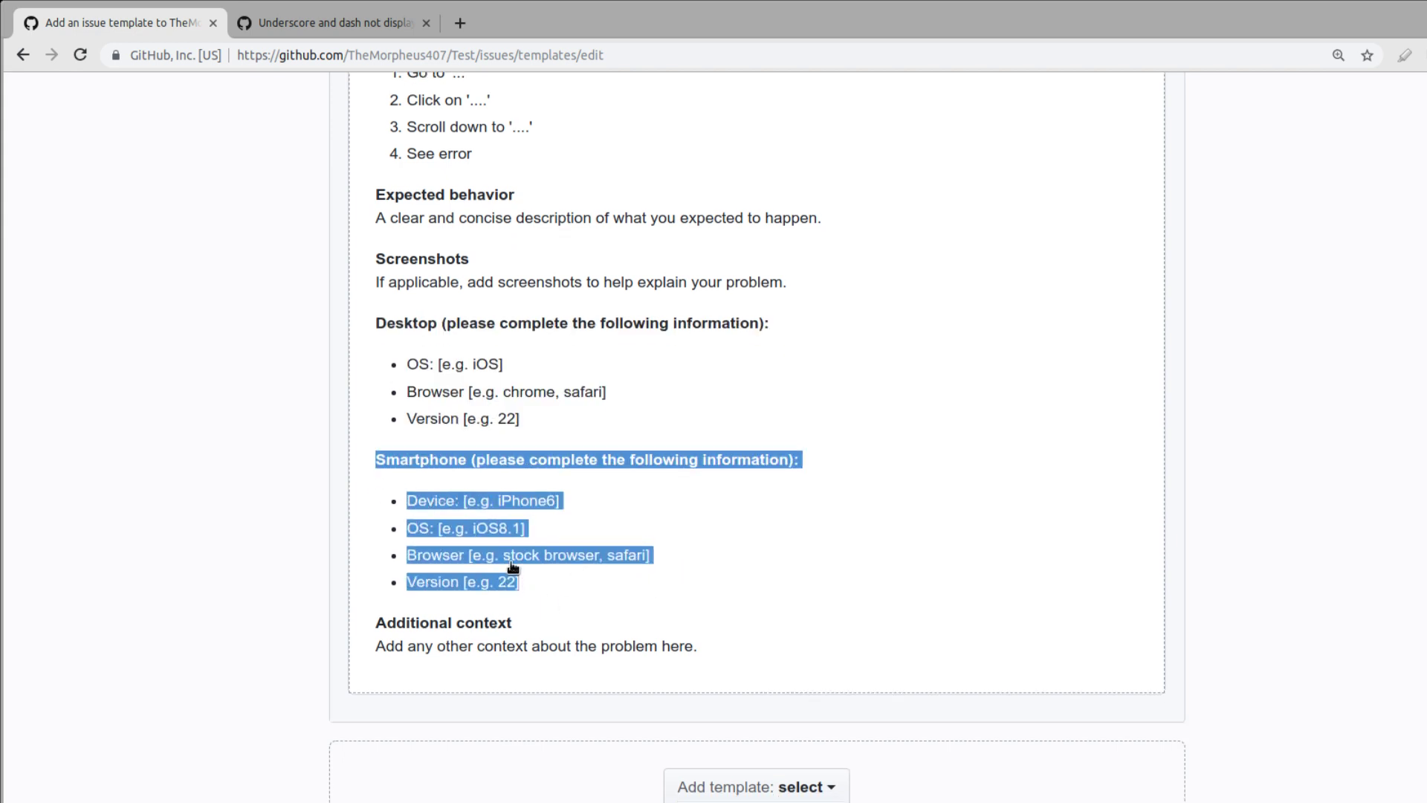
scroll(513, 568, "down", 1)
left_click_drag(374, 600, 468, 592)
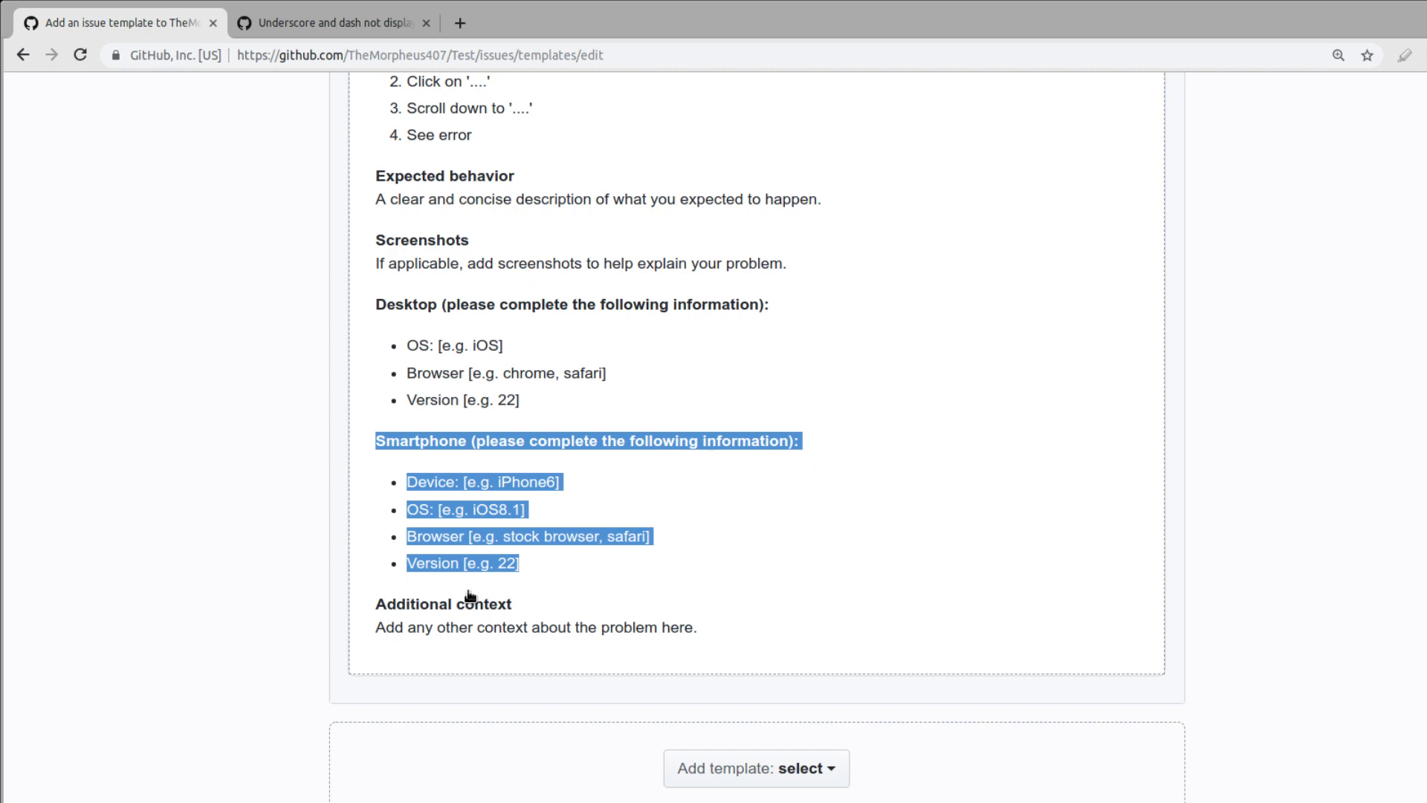
scroll(387, 573, "up", 10)
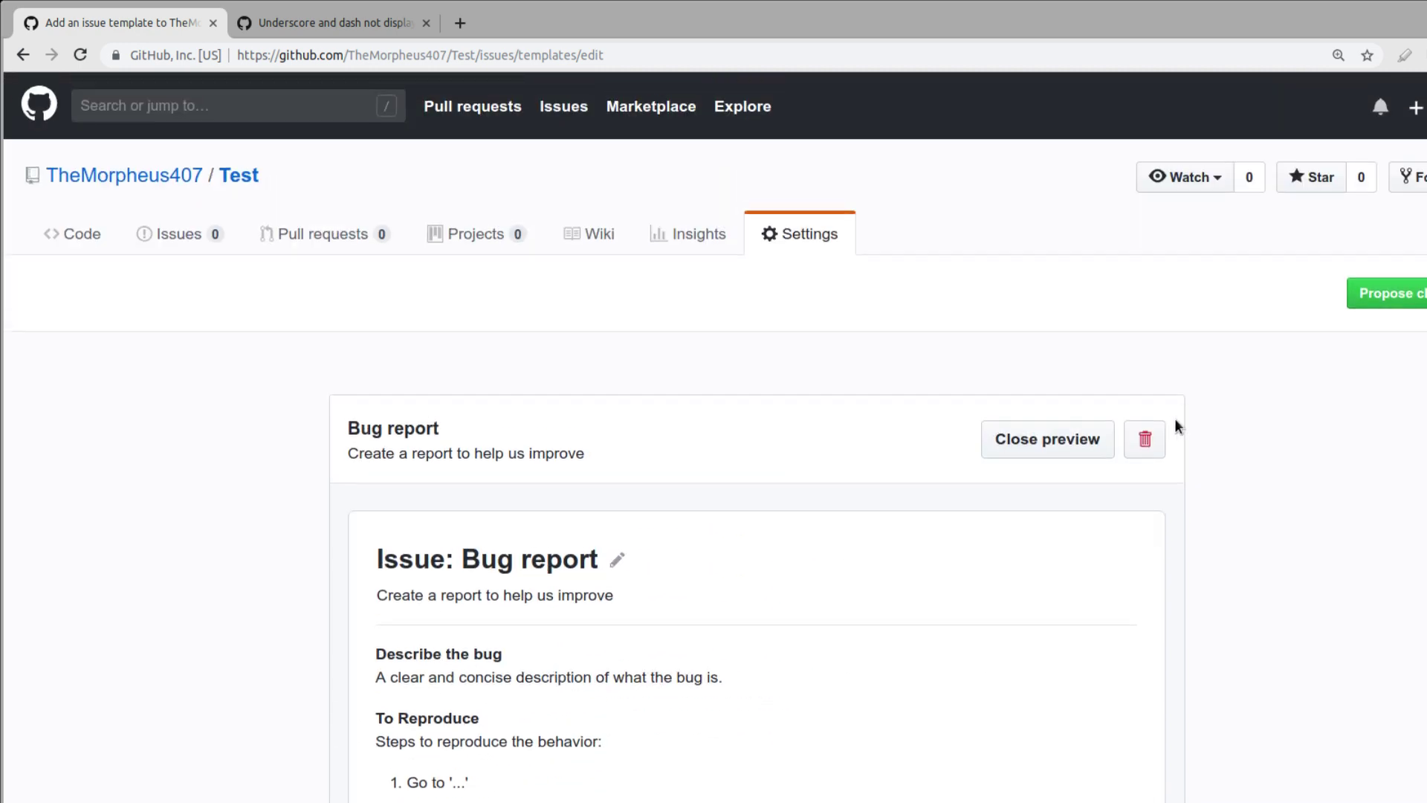
Step: Close the Bug report preview and add the Feature request issue template
left_click(1013, 438)
left_click(823, 556)
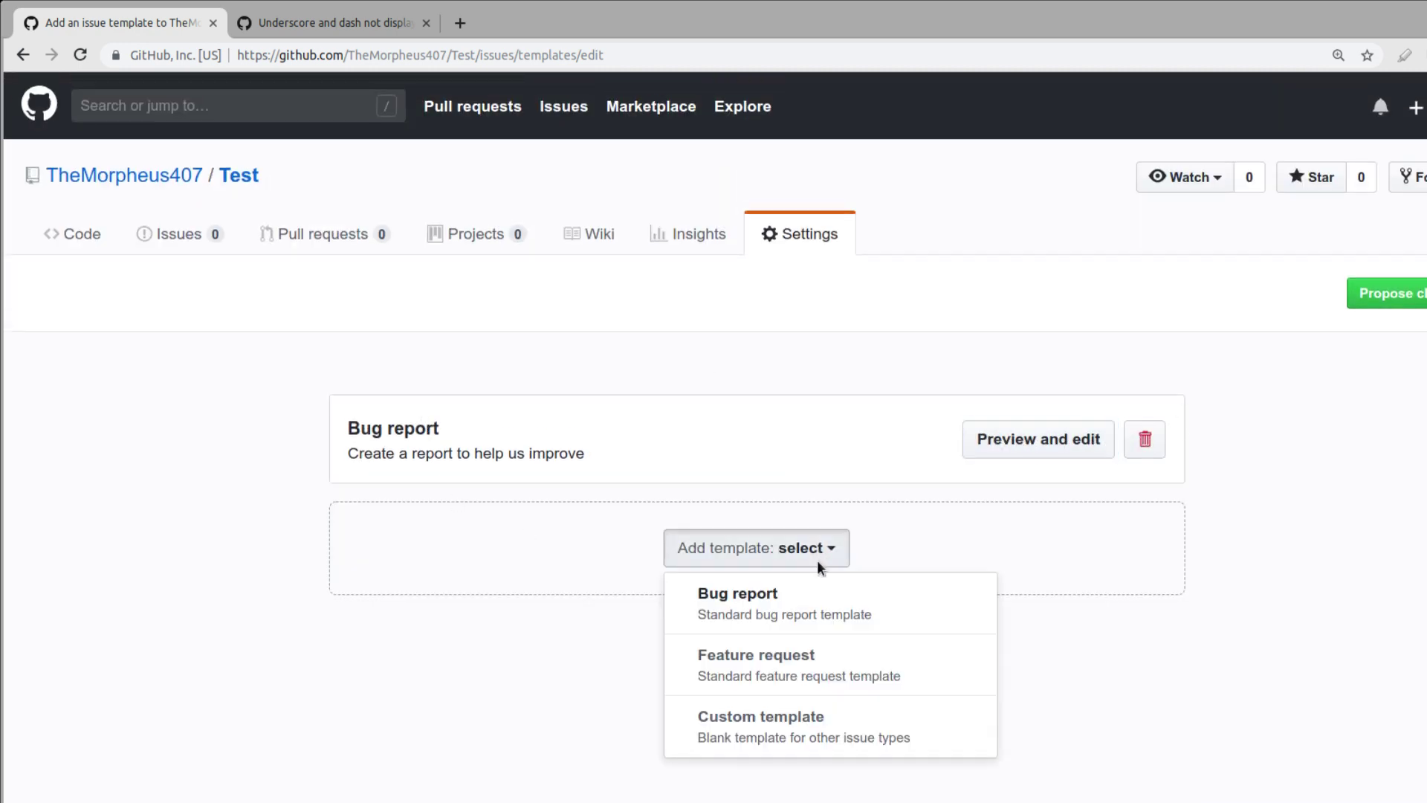
left_click(770, 654)
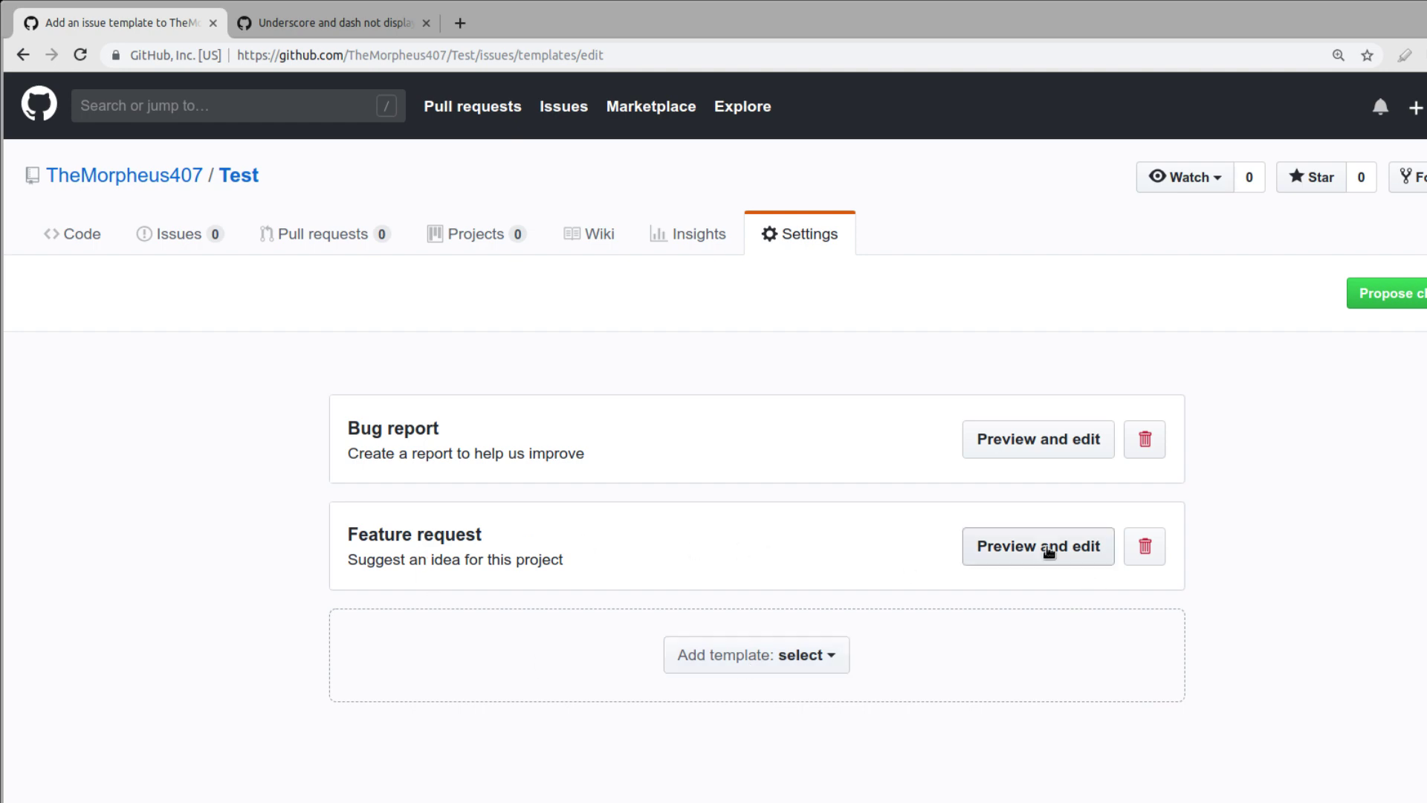
Step: Review the Feature request preview's problem, solution, alternatives and additional context sections
left_click(1087, 546)
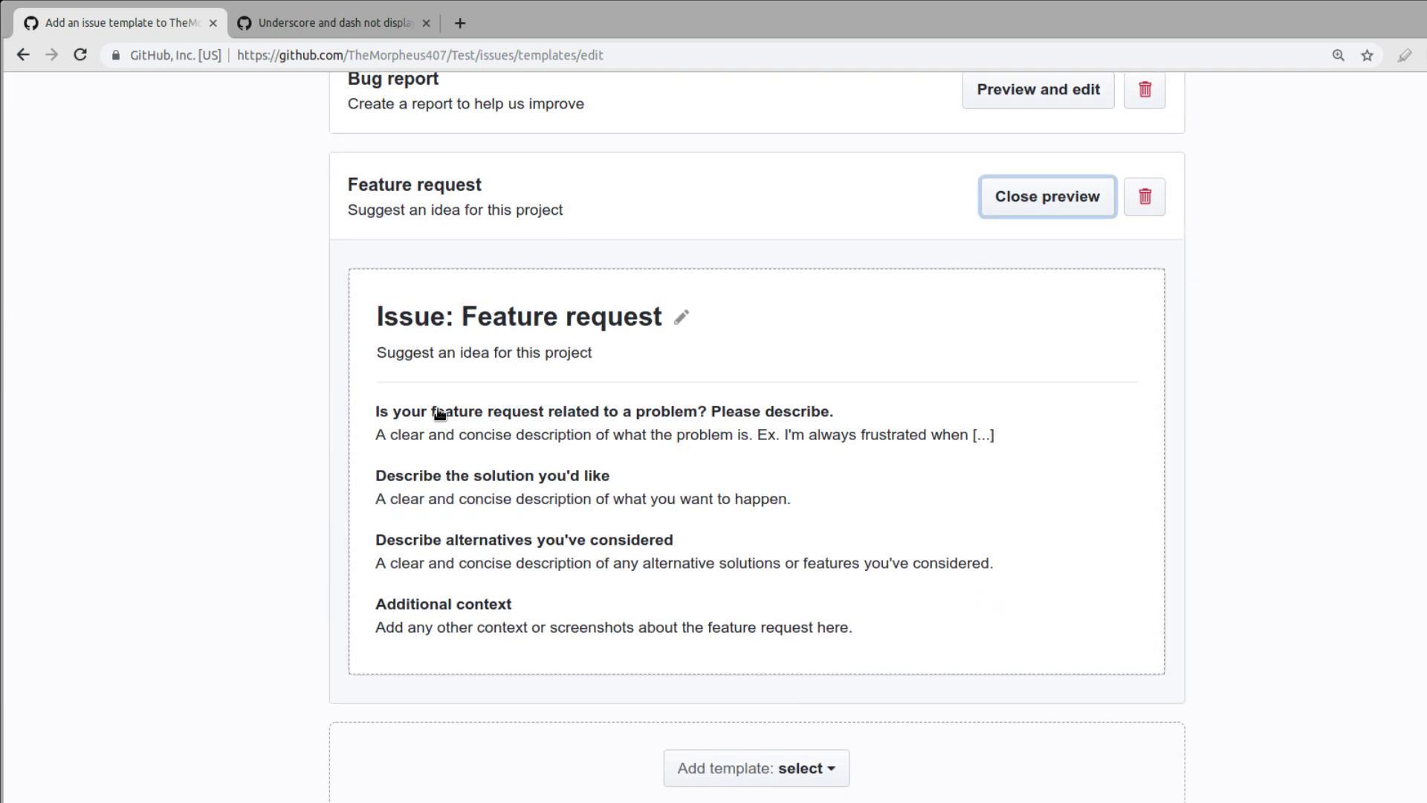
mouse_move(380, 411)
left_mouse_down()
mouse_move(570, 436)
mouse_move(669, 412)
left_mouse_up()
left_click(678, 421)
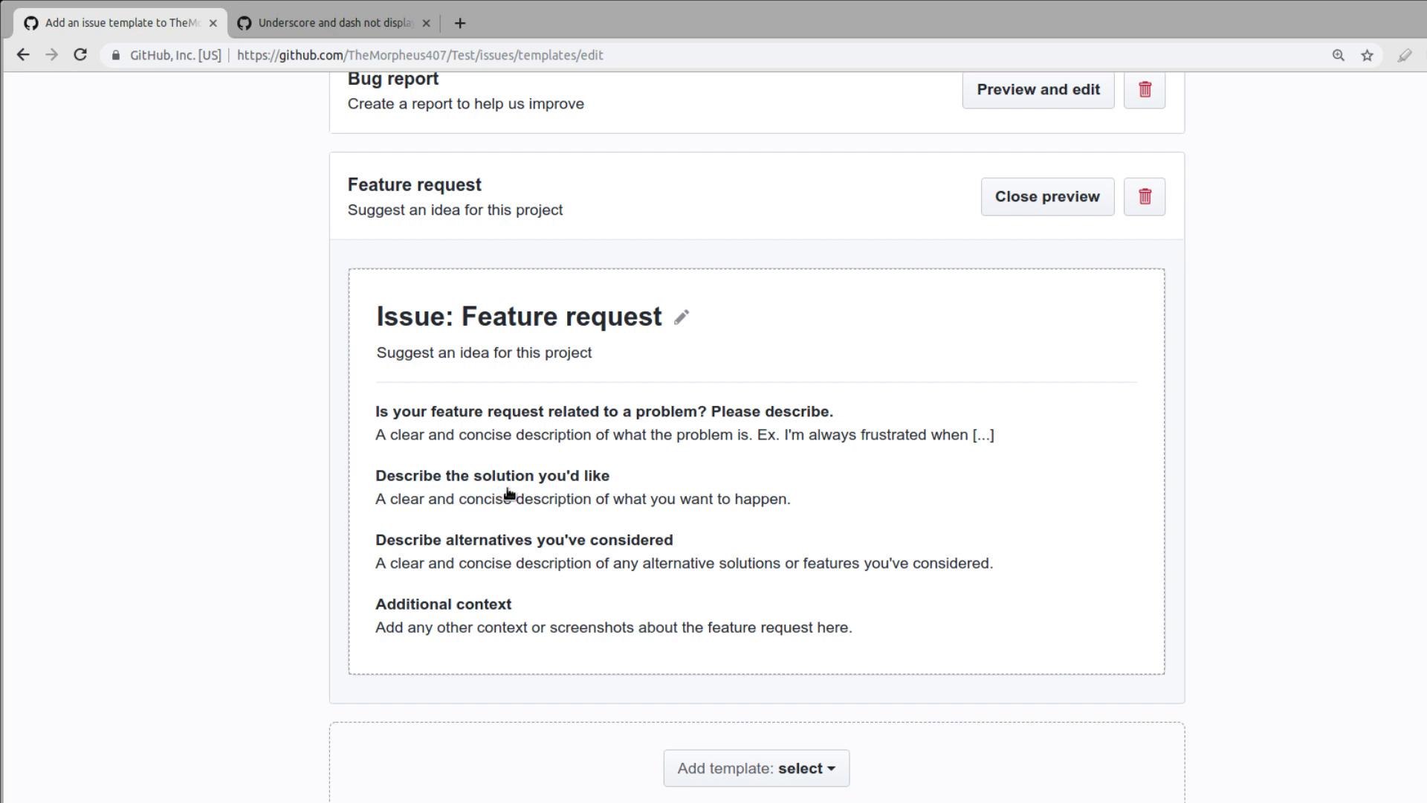
left_click_drag(423, 477, 821, 513)
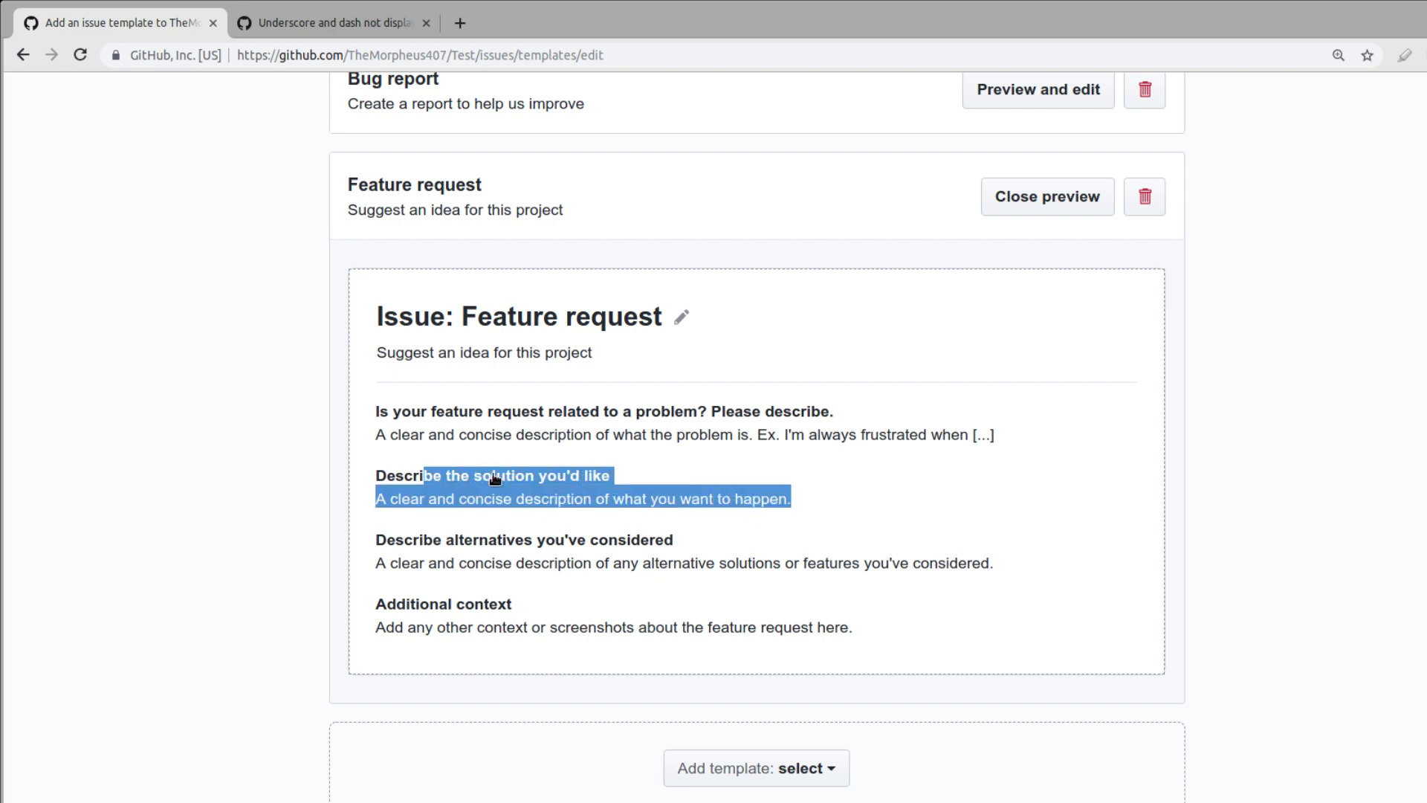
left_click_drag(387, 541, 1009, 580)
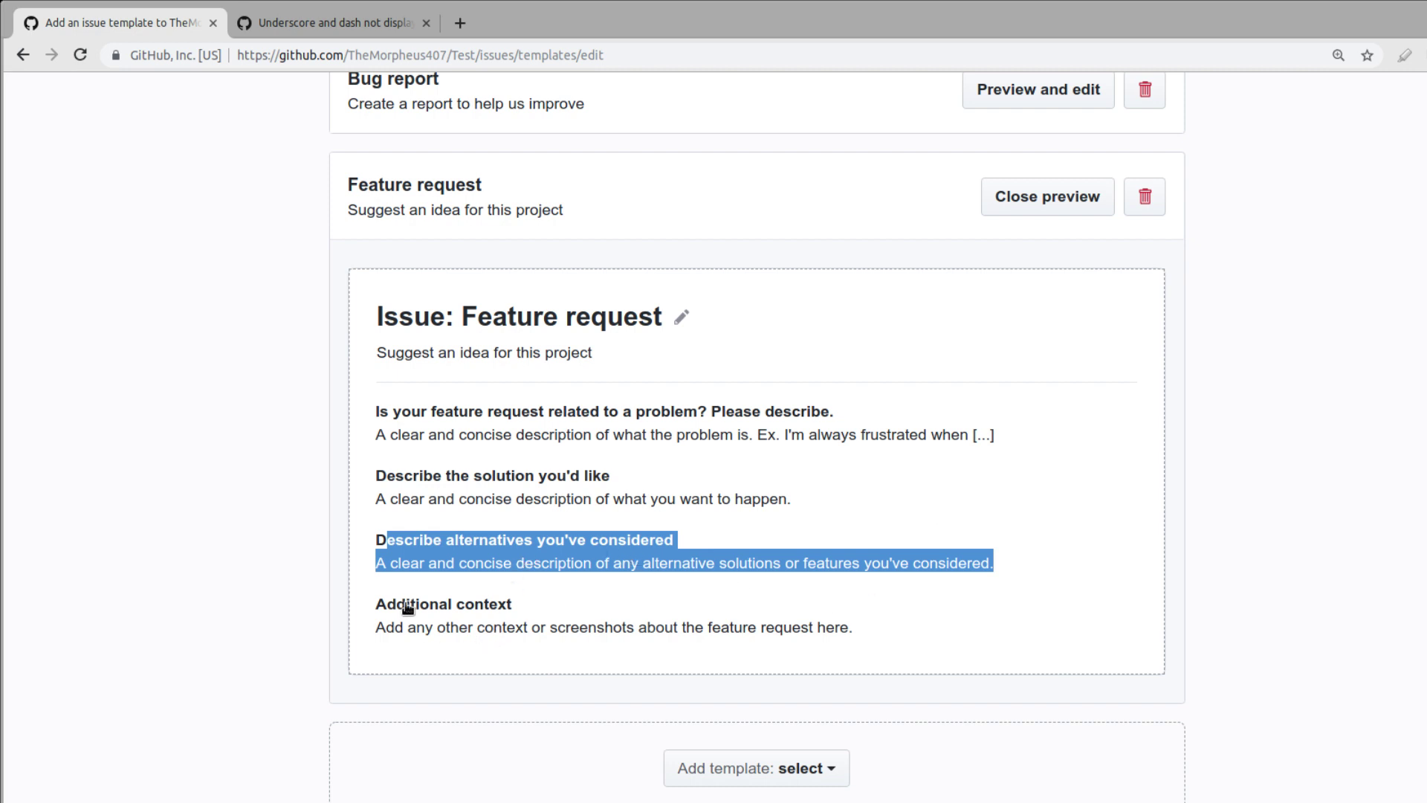
left_click_drag(410, 605, 902, 636)
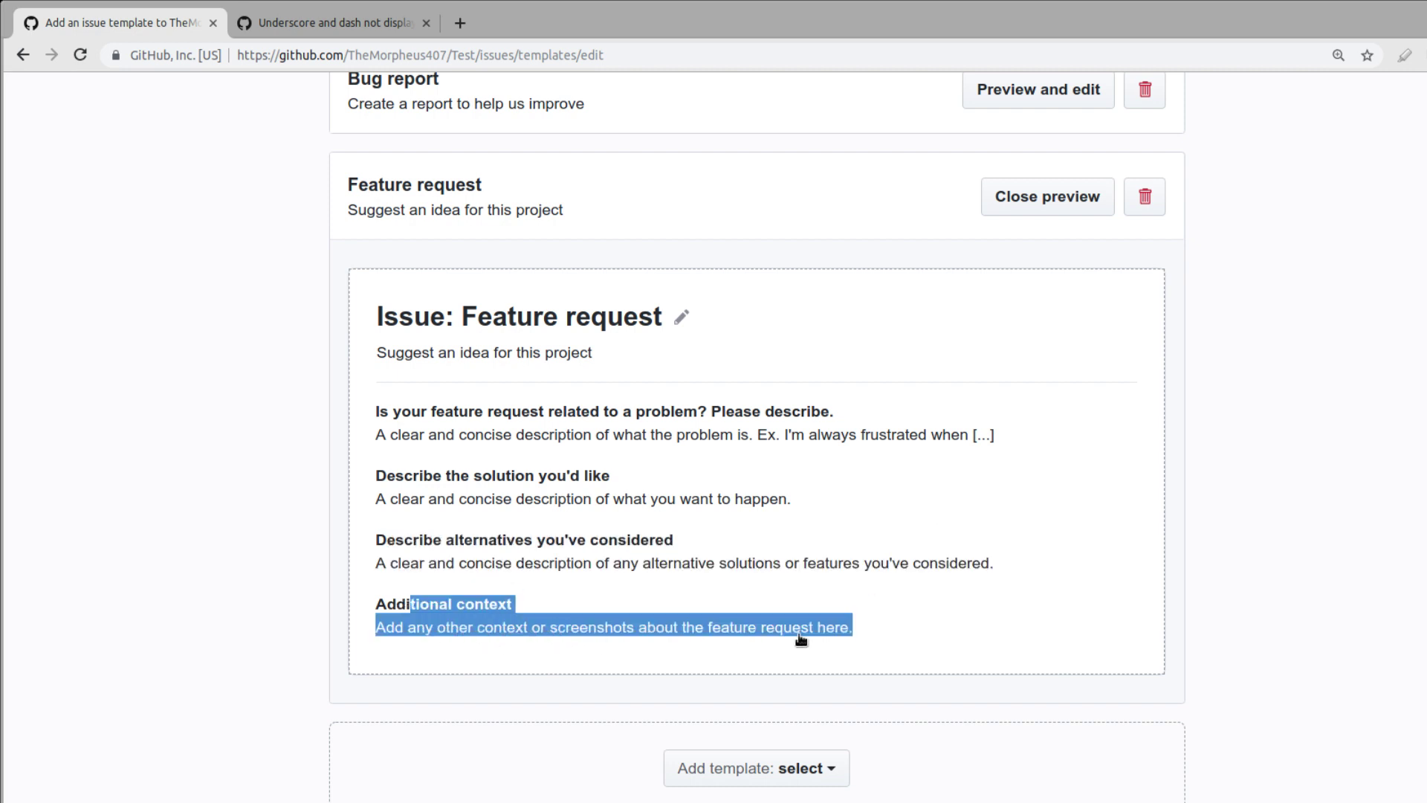
left_click(1071, 202)
left_click(755, 417)
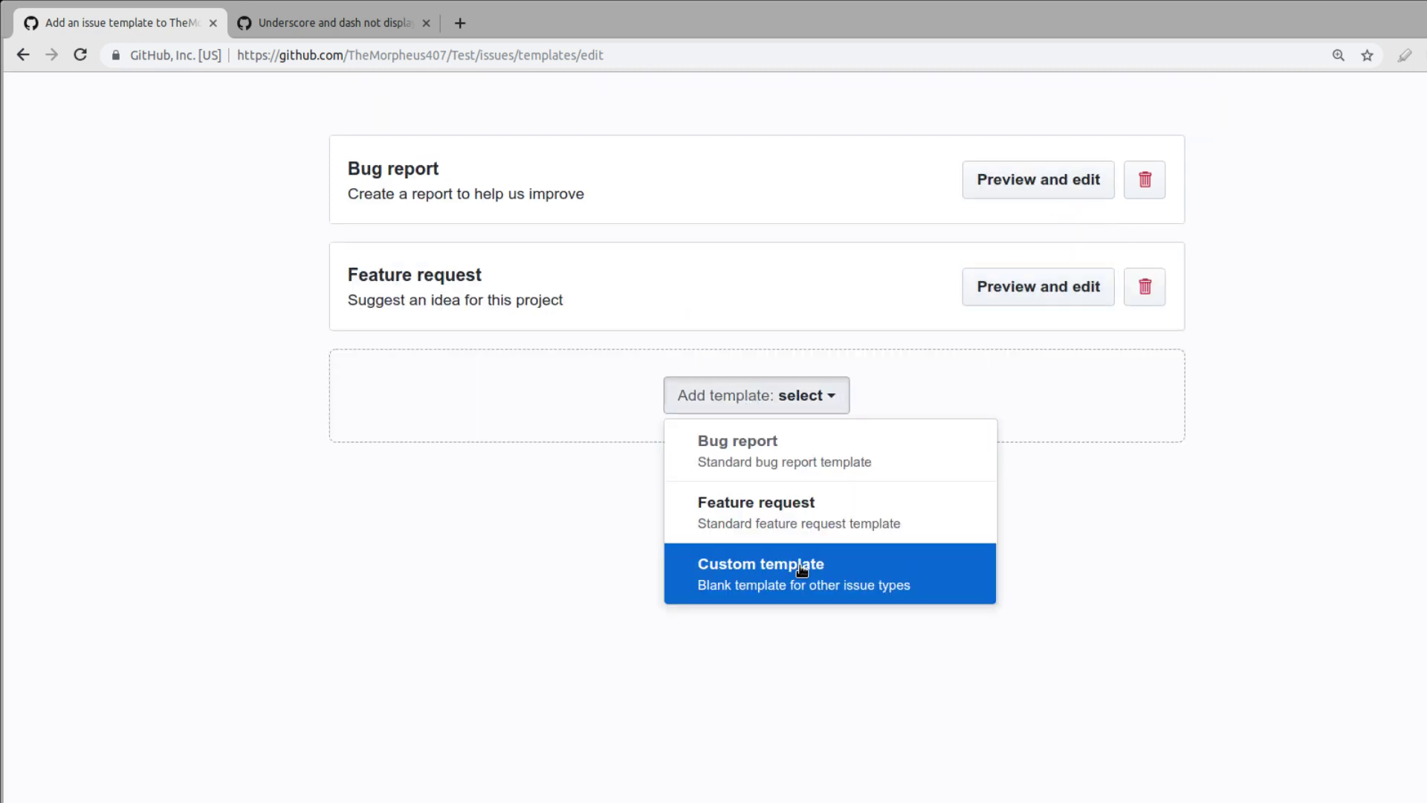
Step: Add a blank custom issue template and rename it Enhancement
left_click(713, 576)
left_click(1065, 394)
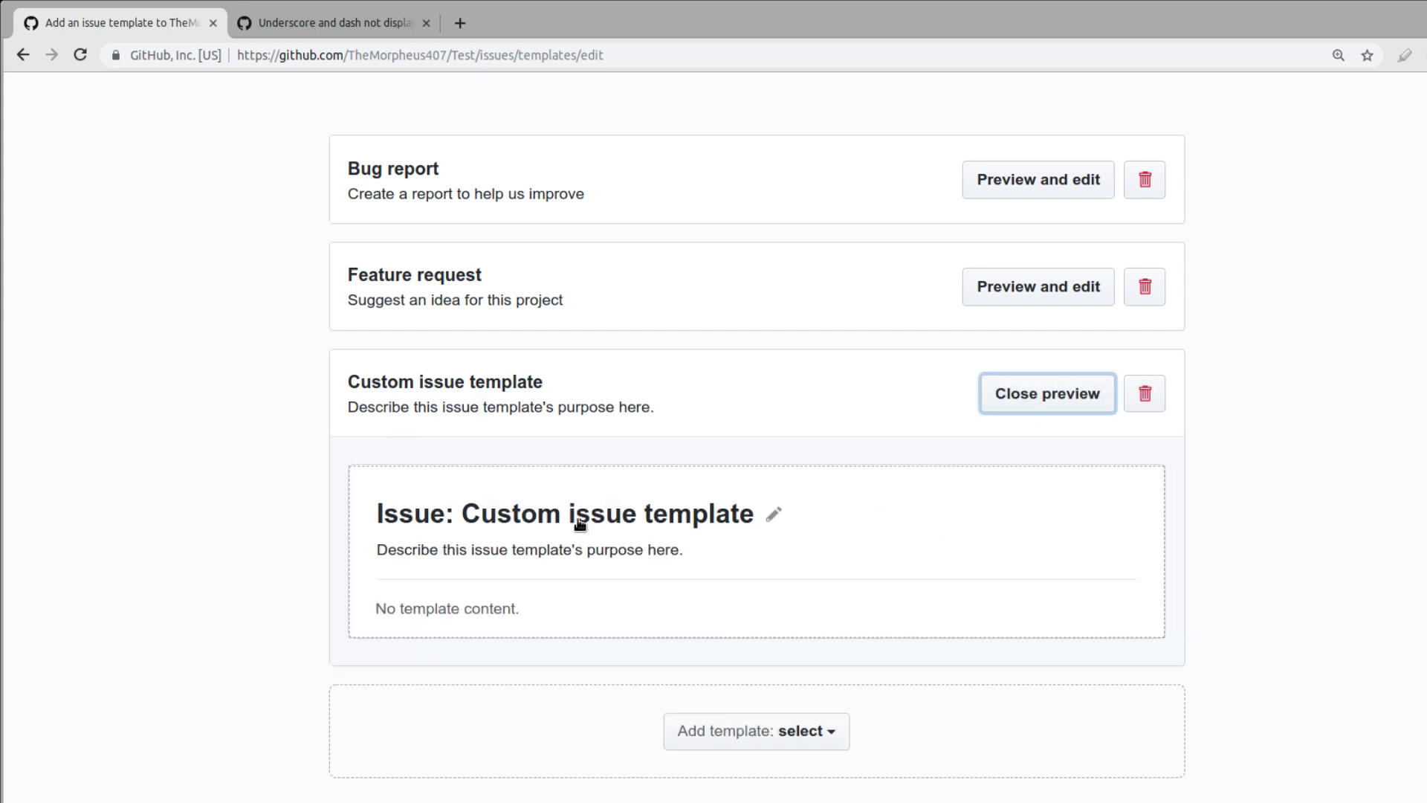
left_click(774, 515)
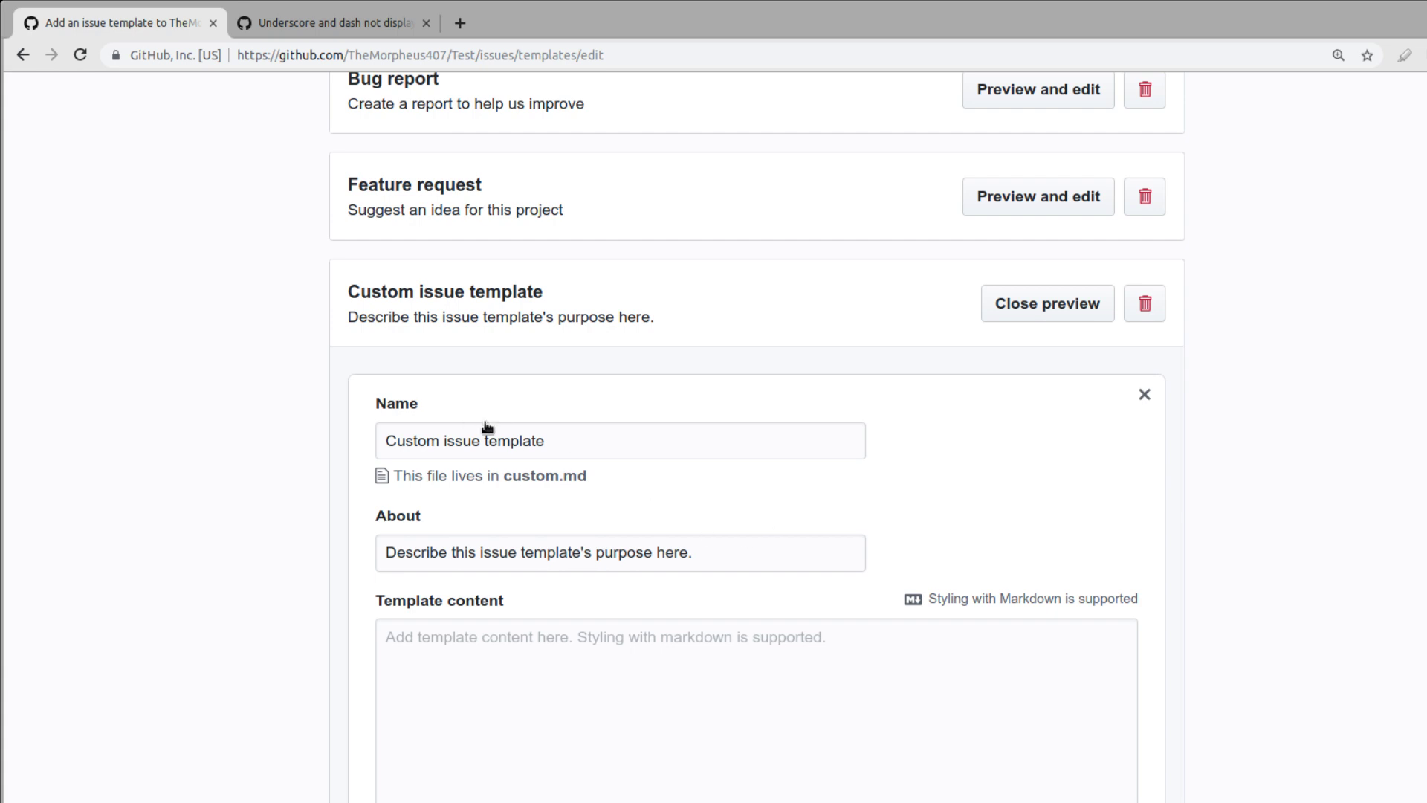
left_click(554, 446)
key("ctrl+a")
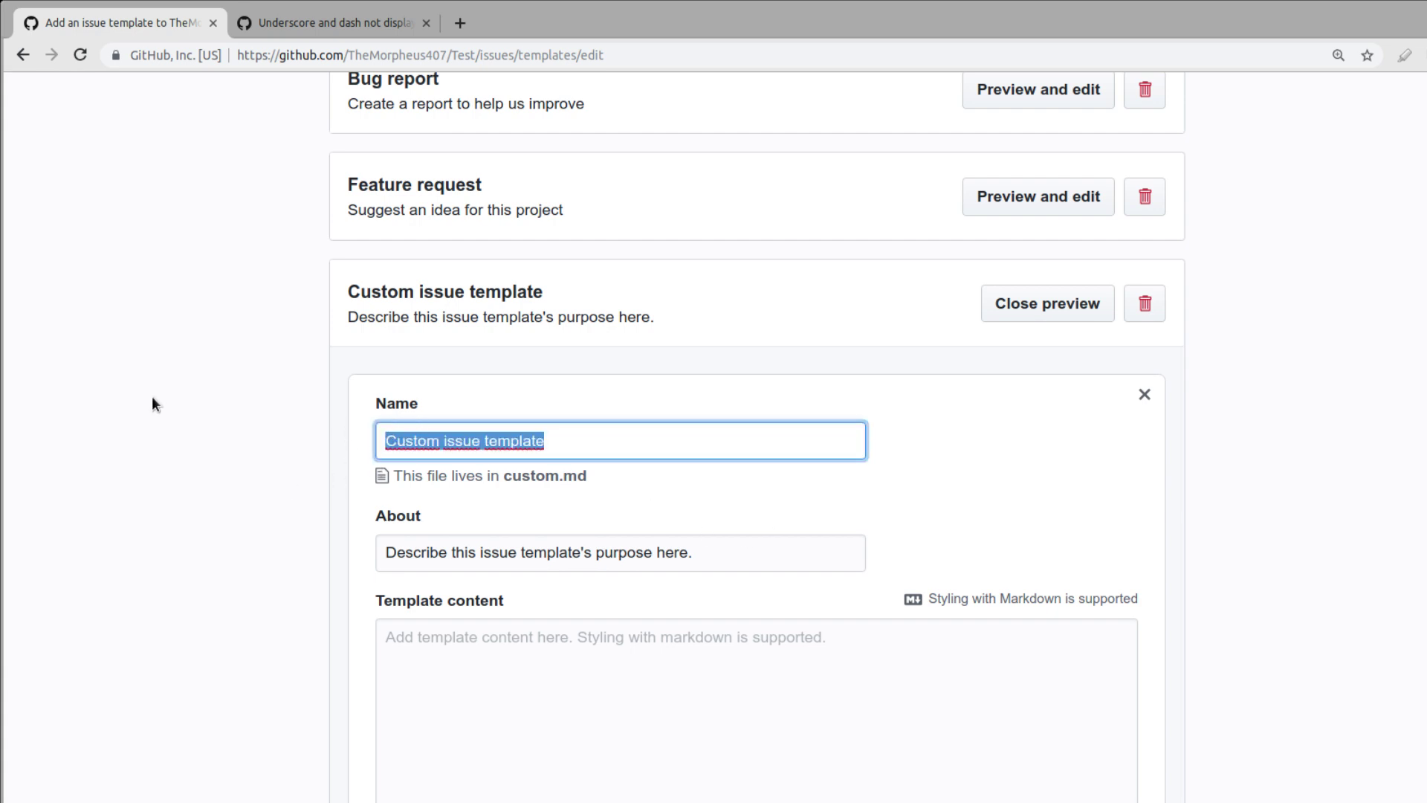
type("Enhancement")
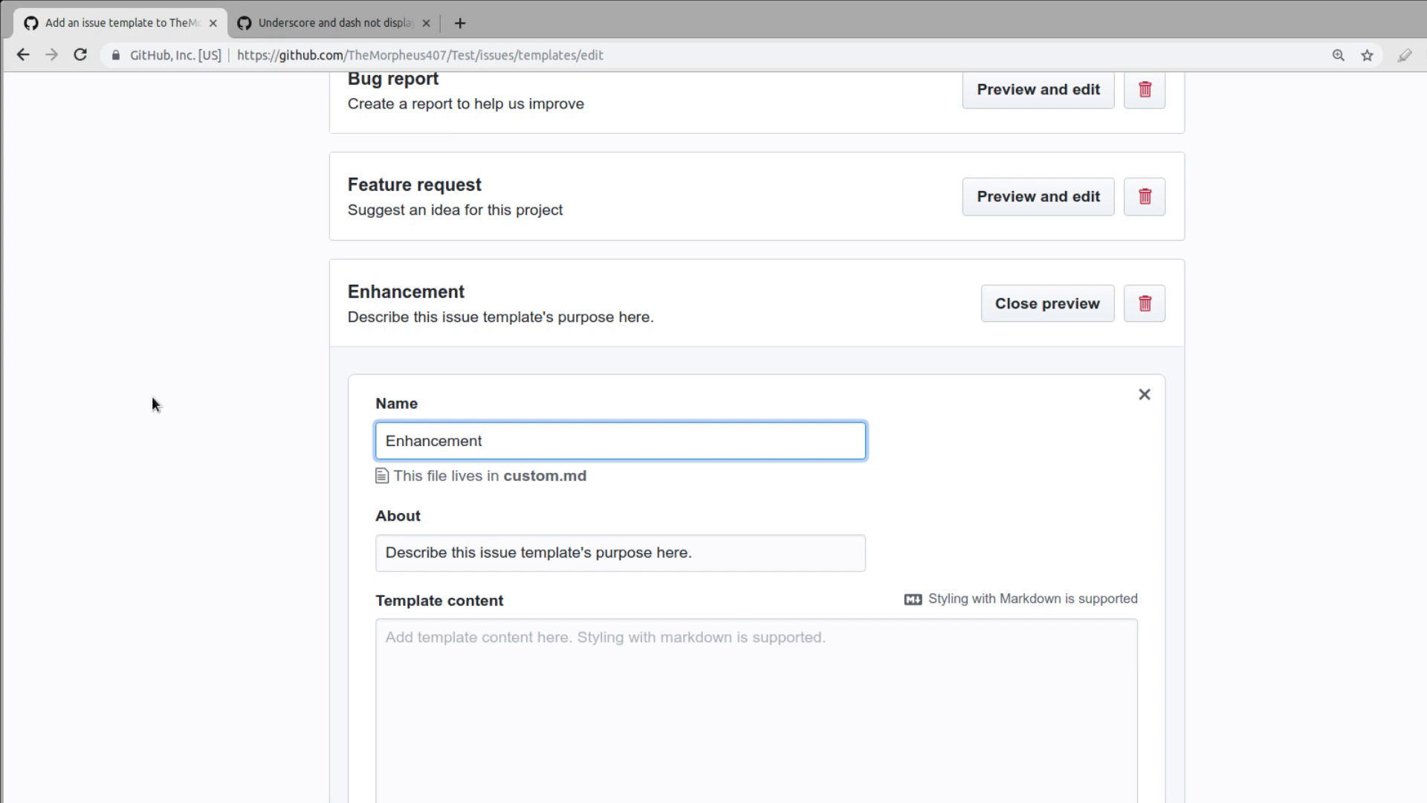
Step: Select the About and content fields, then open the Mastering Markdown guide in a new tab
left_click(664, 557)
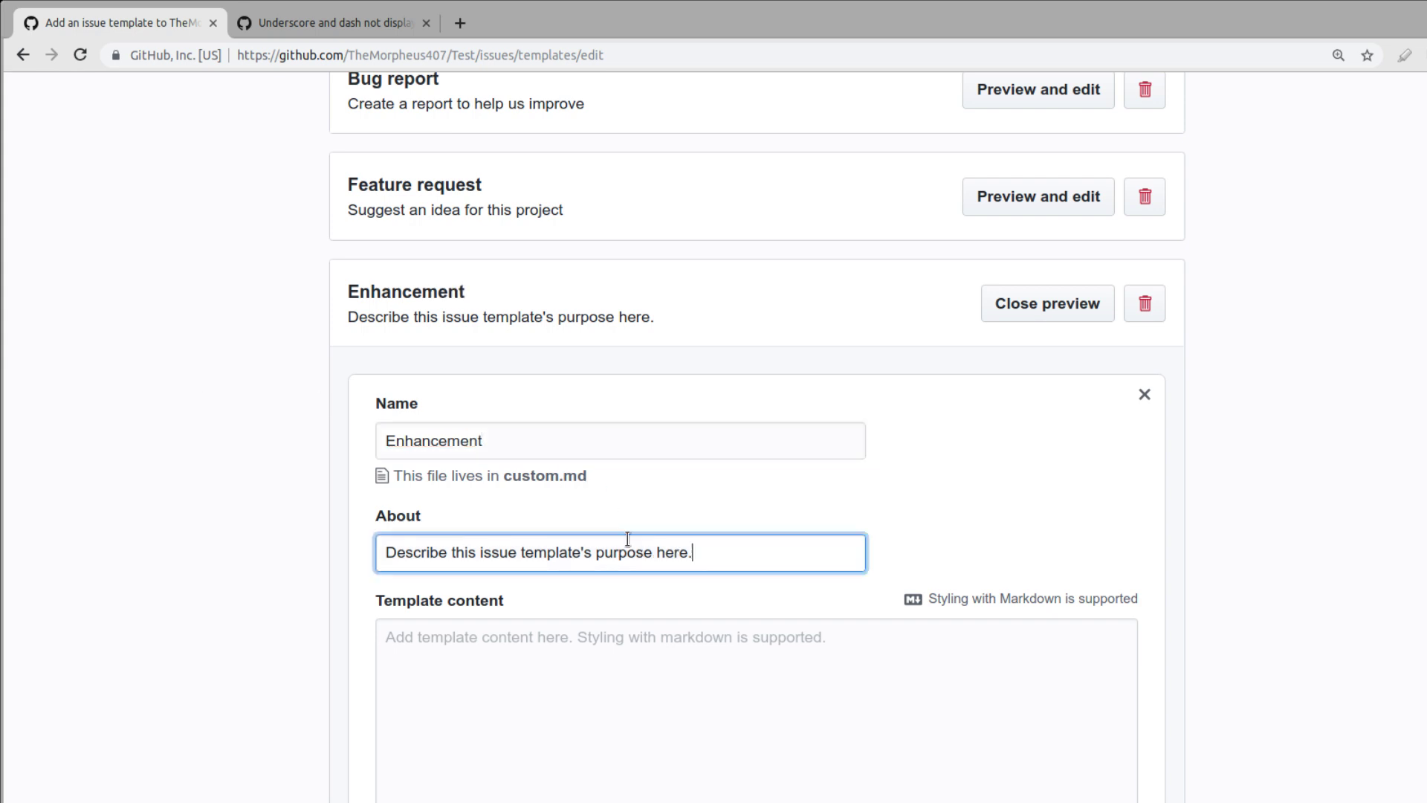
key("ctrl+a")
left_click(453, 696)
scroll(223, 632, "down", 5)
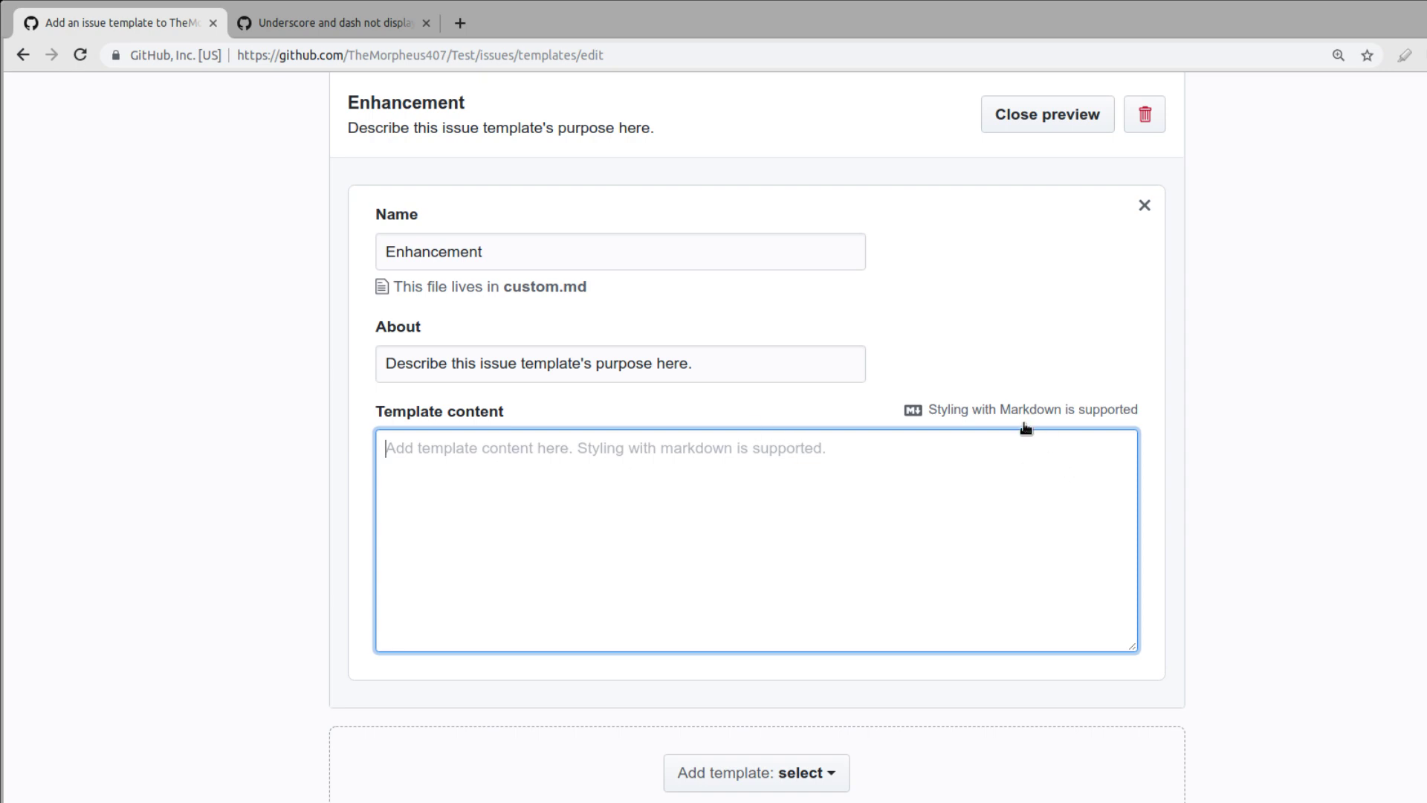
left_click(948, 410)
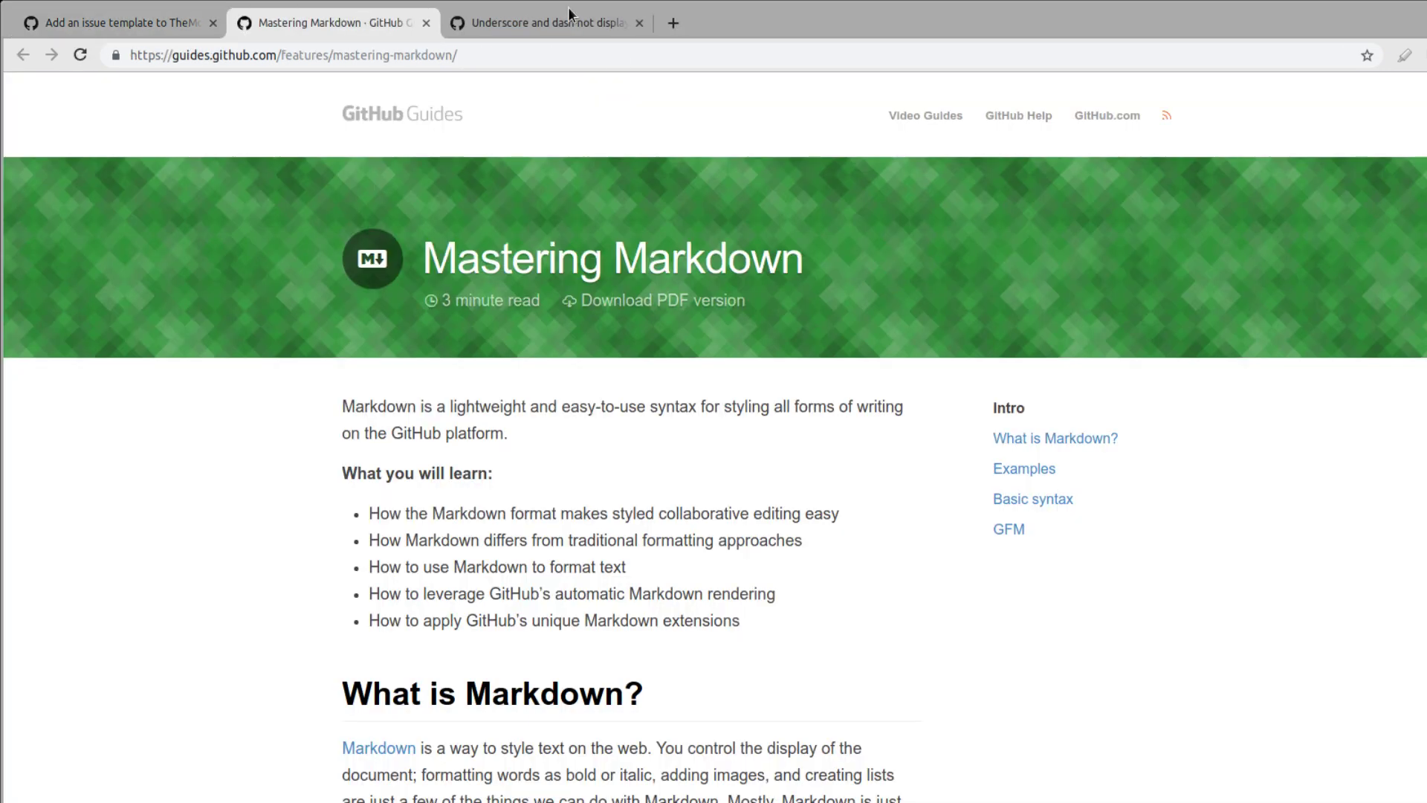
Step: Skim the Markdown Examples, close the guide, and set Enhancement content to 'Description goes here.'
scroll(277, 262, "down", 15)
scroll(700, 197, "down", 10)
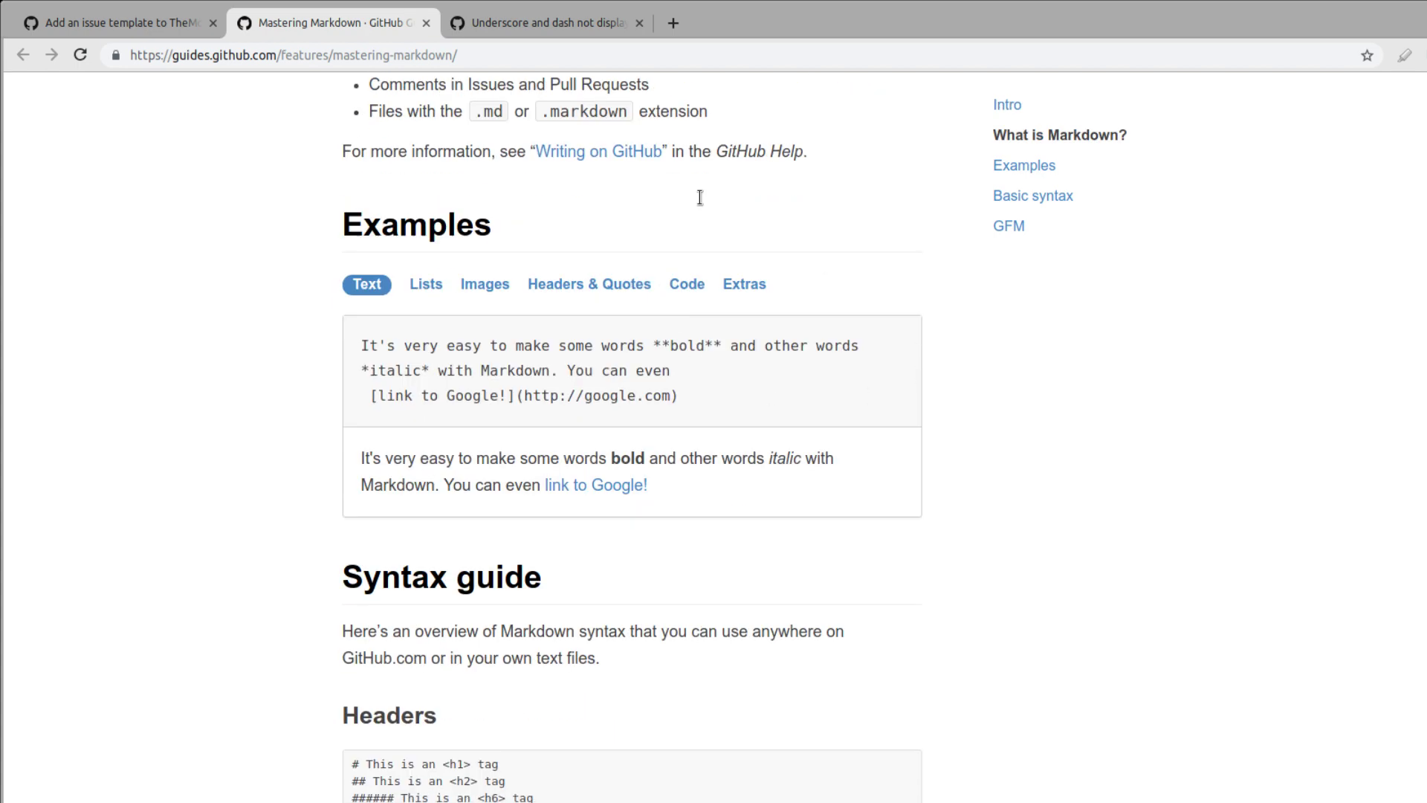
left_click(428, 25)
left_click(872, 506)
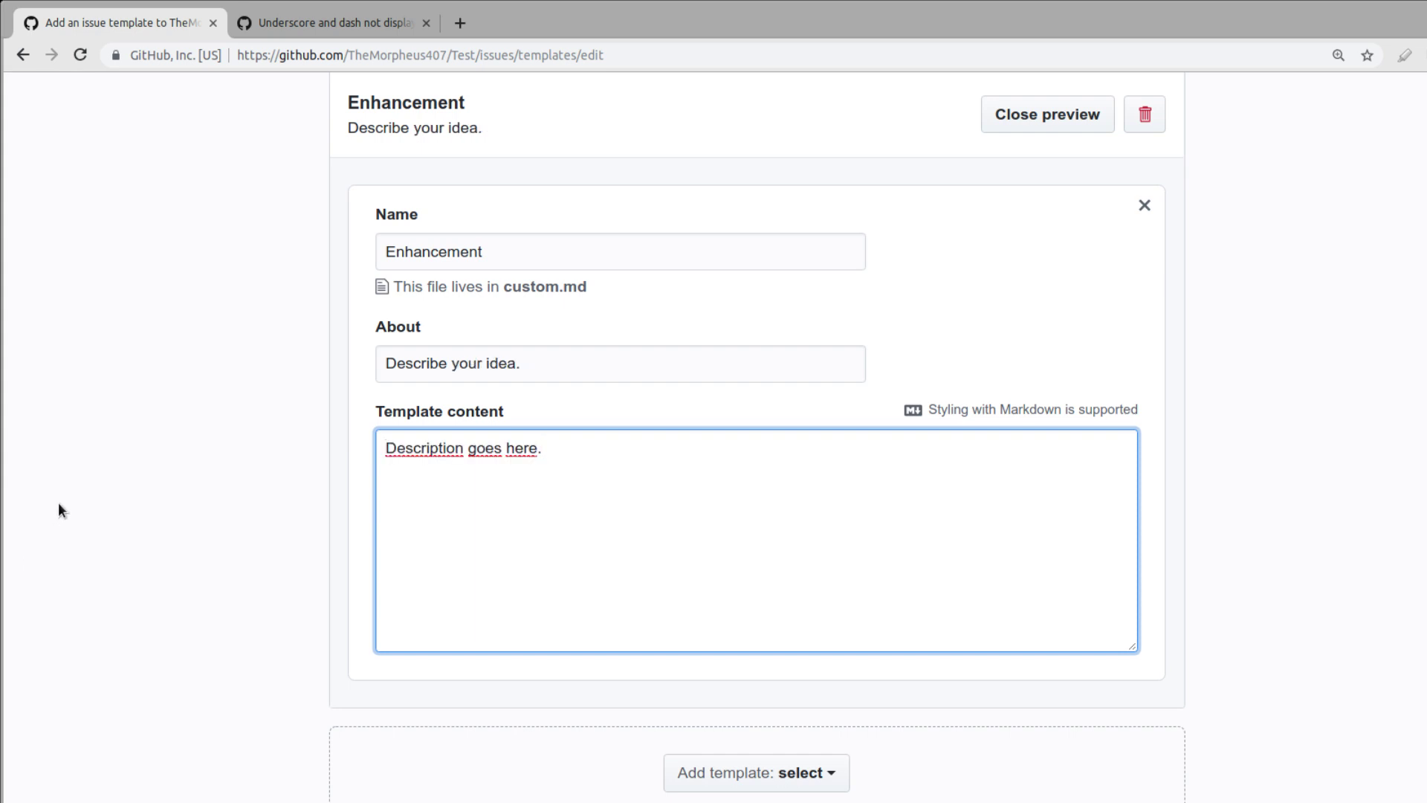
Step: Recheck the Bug report preview, then open the 'Update issue templates' commit form via Propose changes
scroll(162, 473, "up", 3)
scroll(780, 416, "up", 1)
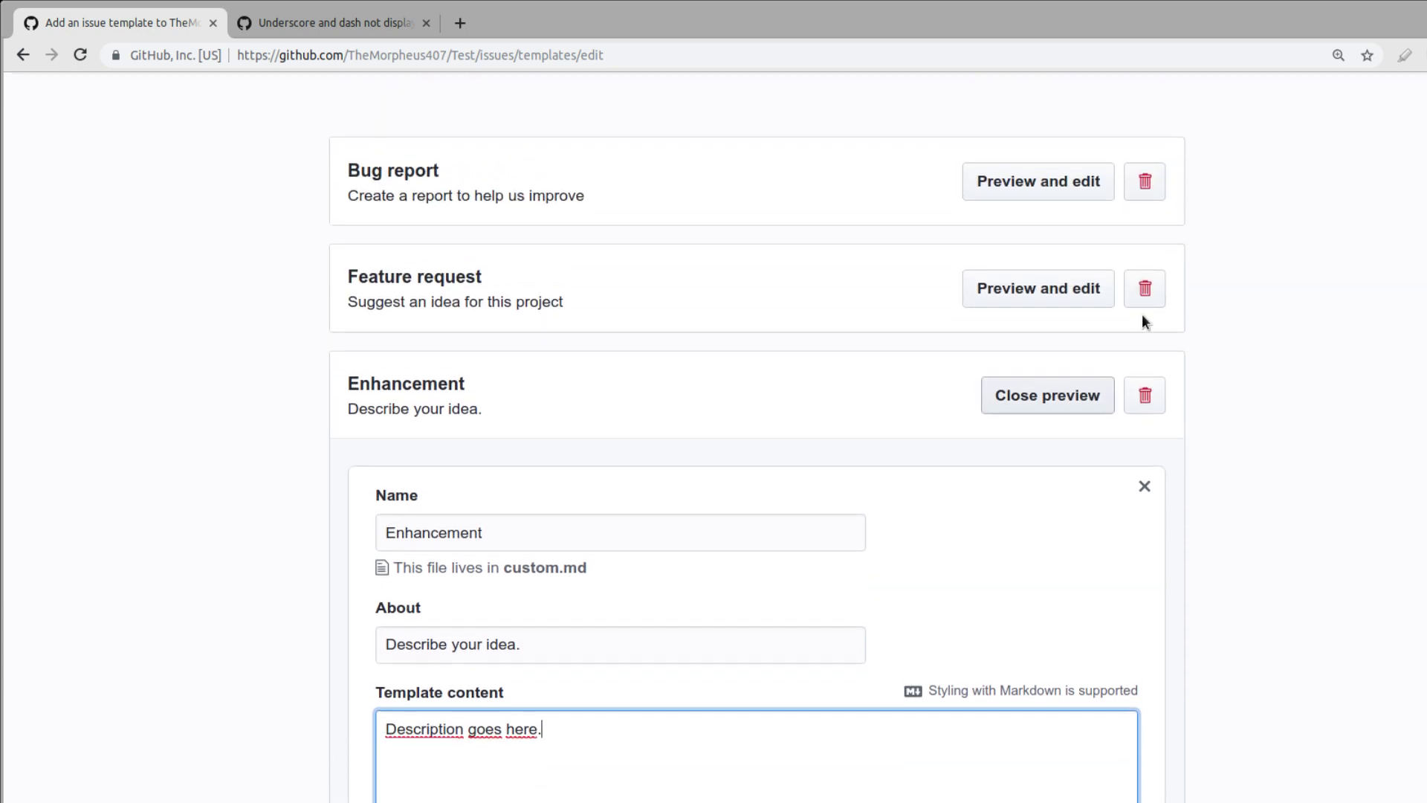
left_click(1051, 199)
scroll(627, 309, "down", 4)
scroll(707, 478, "up", 3)
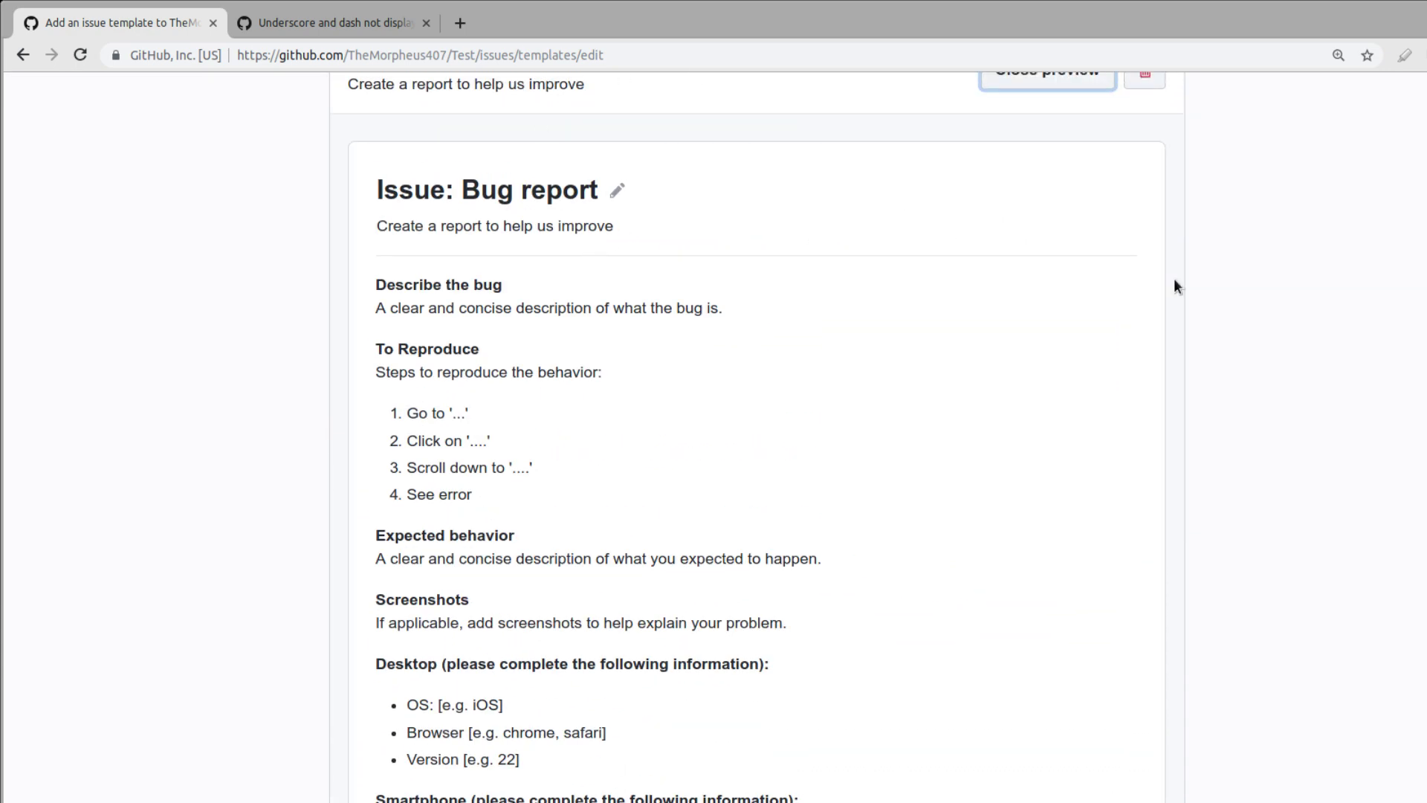
scroll(1175, 287, "up", 2)
left_click(1051, 166)
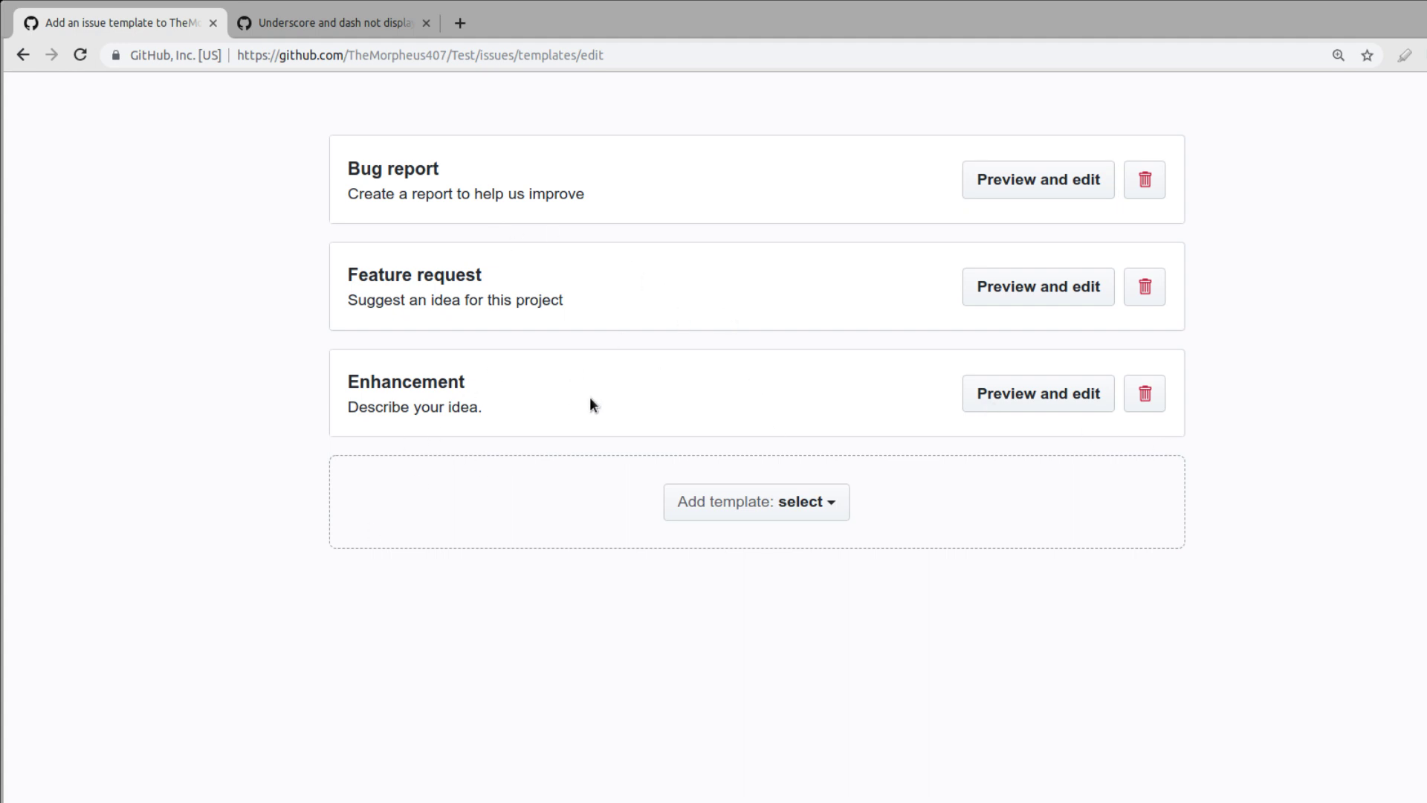
scroll(592, 417, "up", 3)
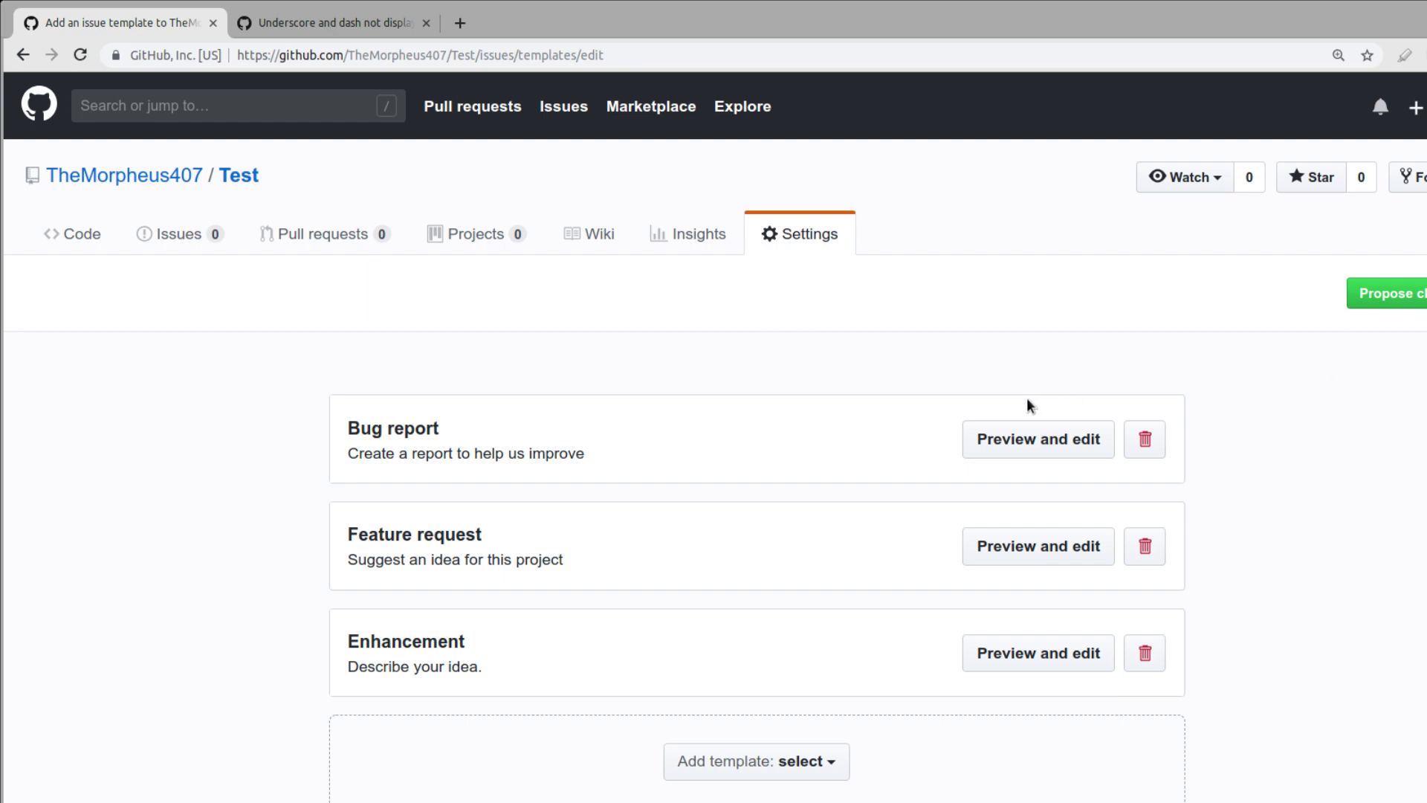
left_click(1387, 294)
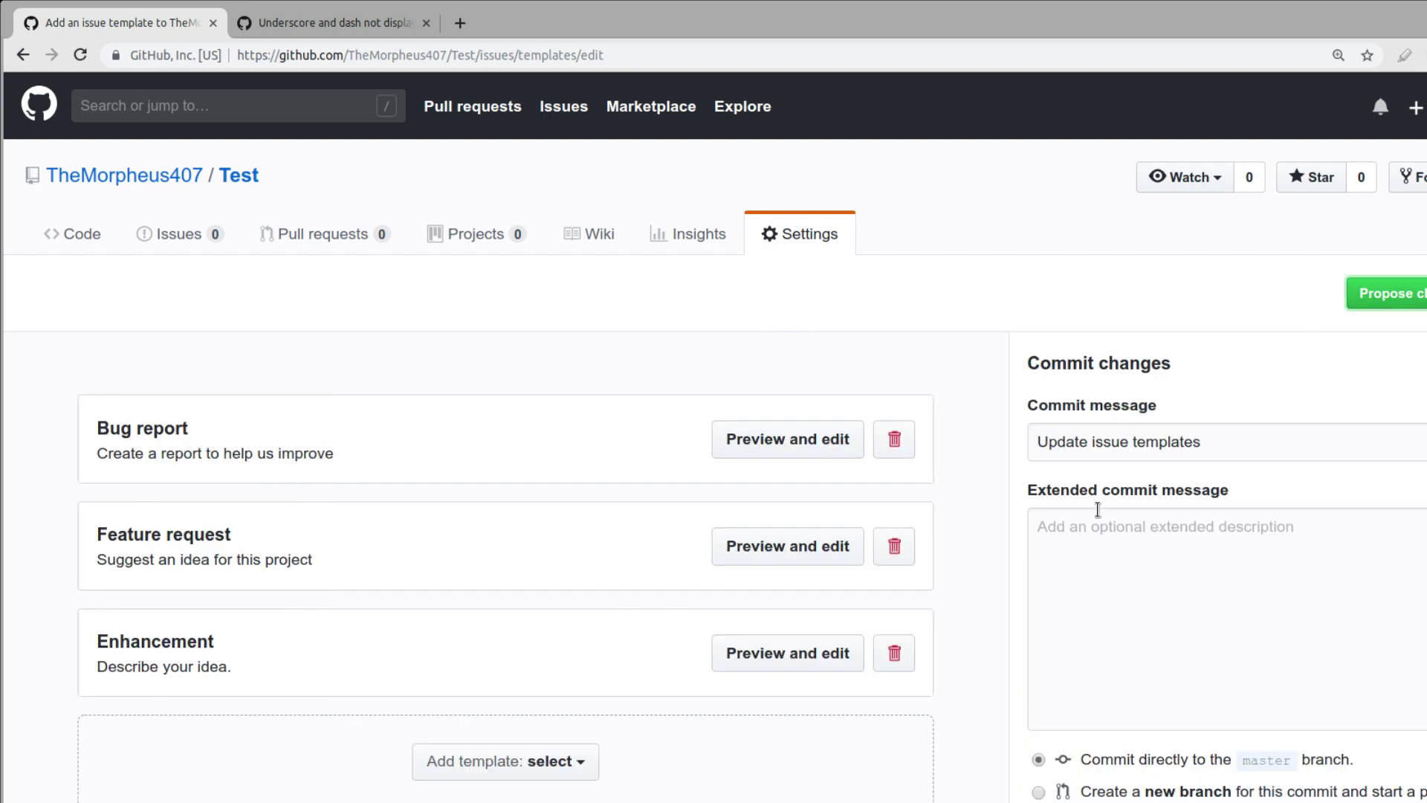
Step: Commit the issue templates to master as 'Update issue templates' and view the commit list
scroll(1098, 510, "down", 2)
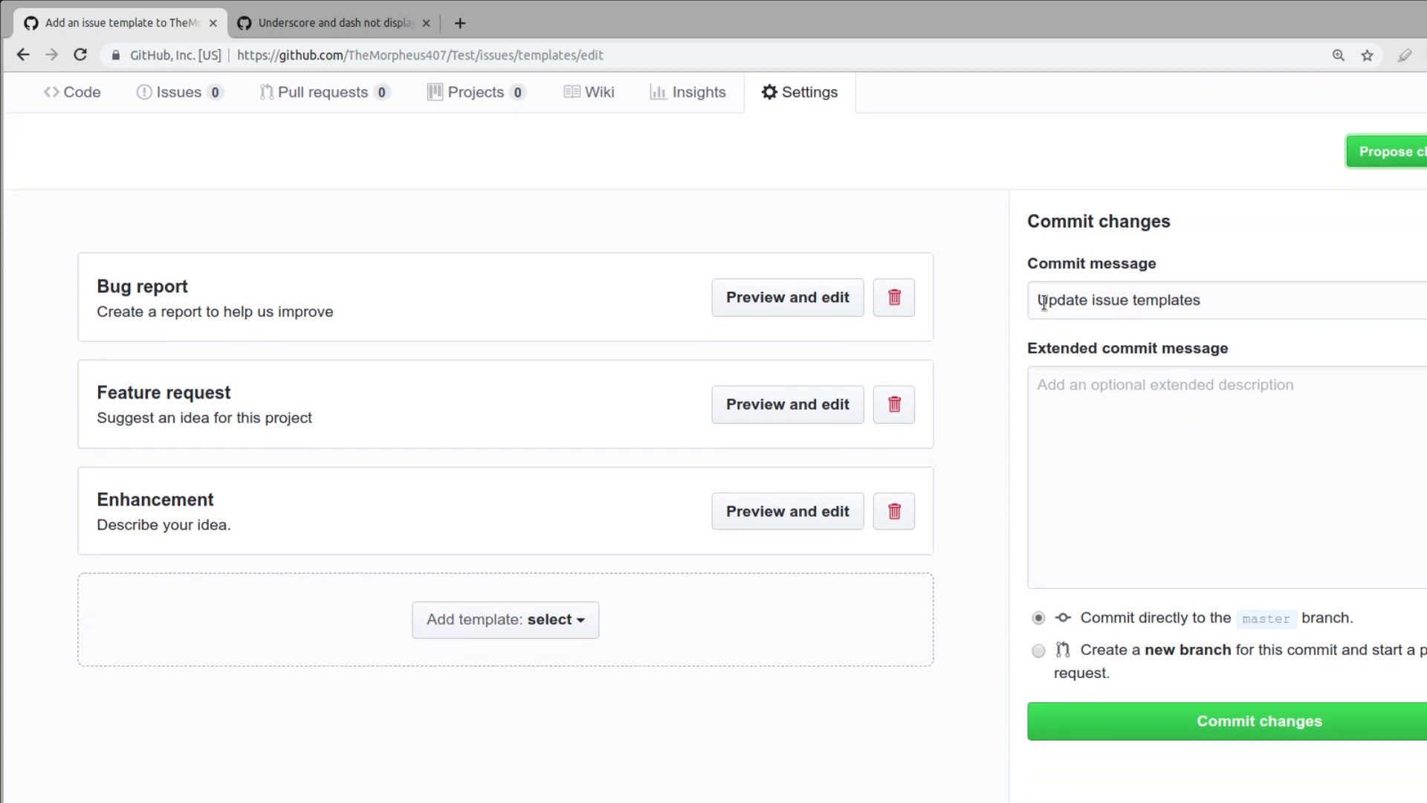
left_click(1045, 302)
triple_click(1253, 292)
left_click(1253, 291)
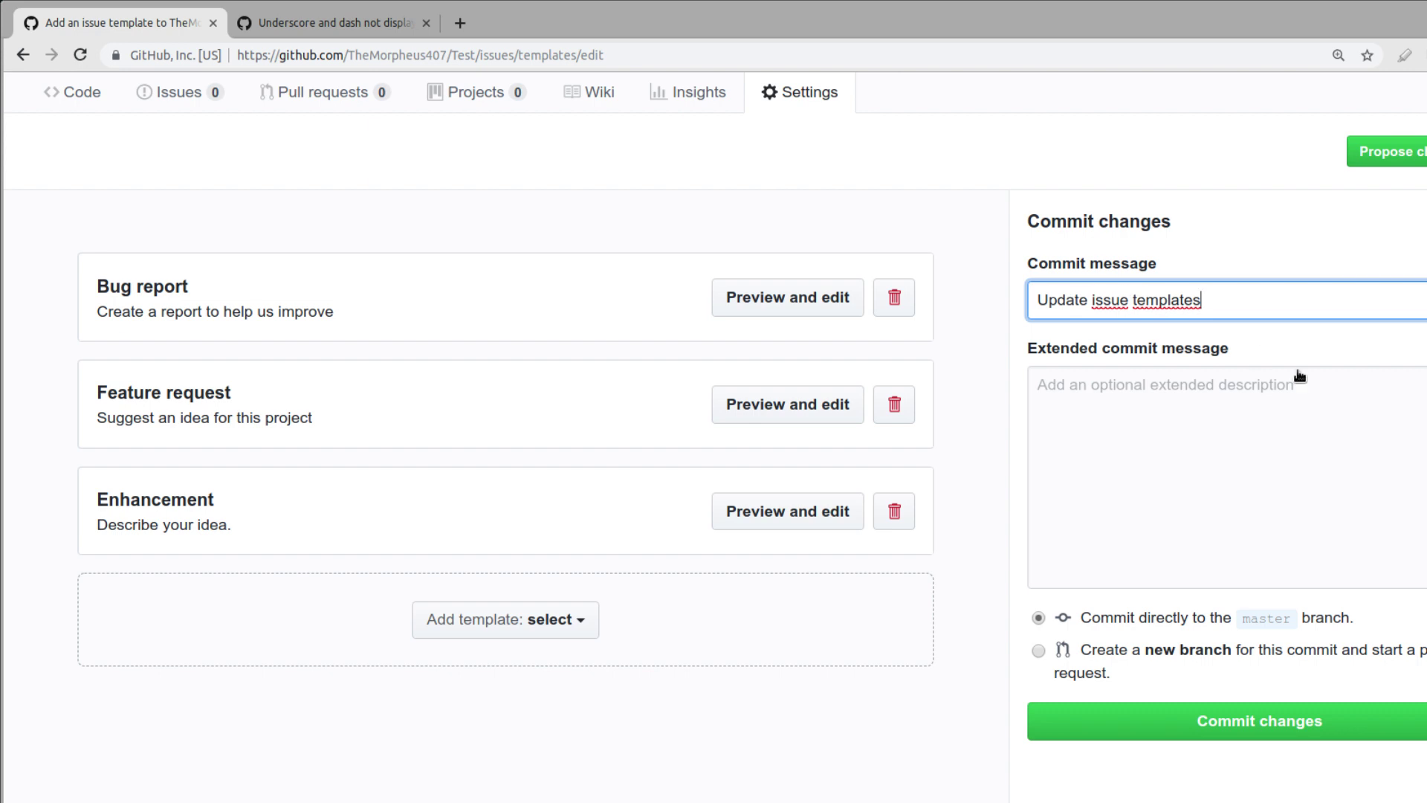
left_click(1200, 708)
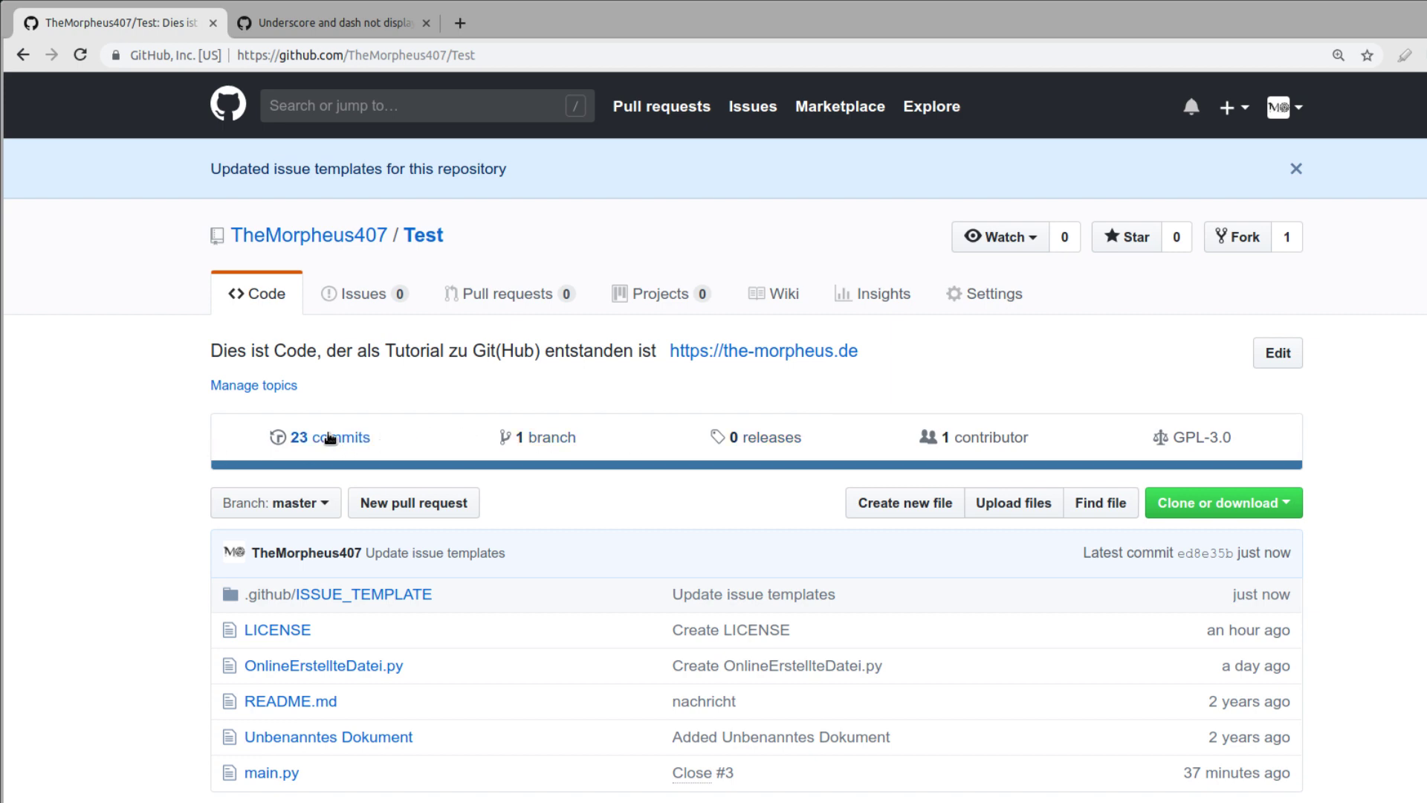
left_click(327, 438)
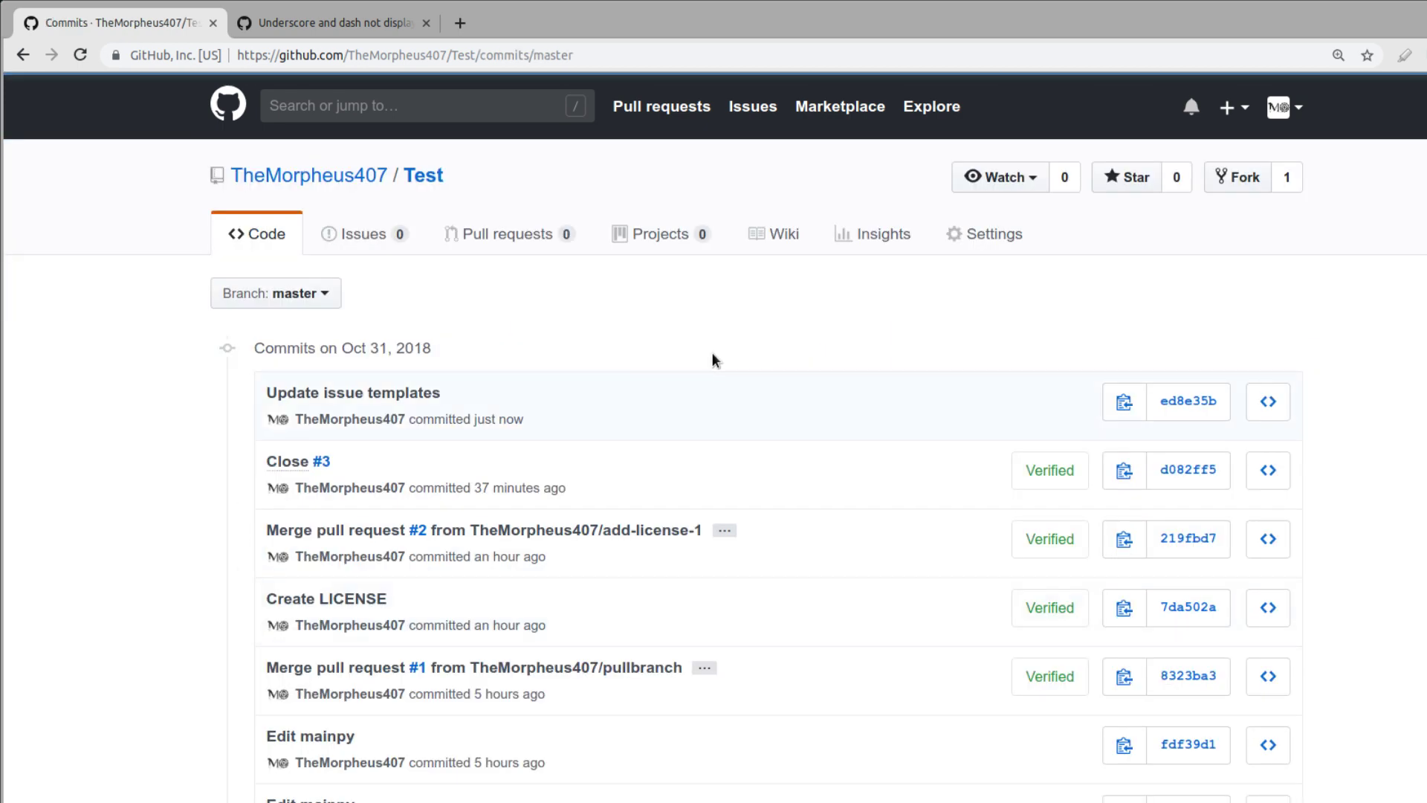
scroll(500, 373, "down", 5)
Step: Check that .github/ISSUE_TEMPLATE holds bug_report.md, enhancement.md and feature_request.md
scroll(463, 220, "up", 5)
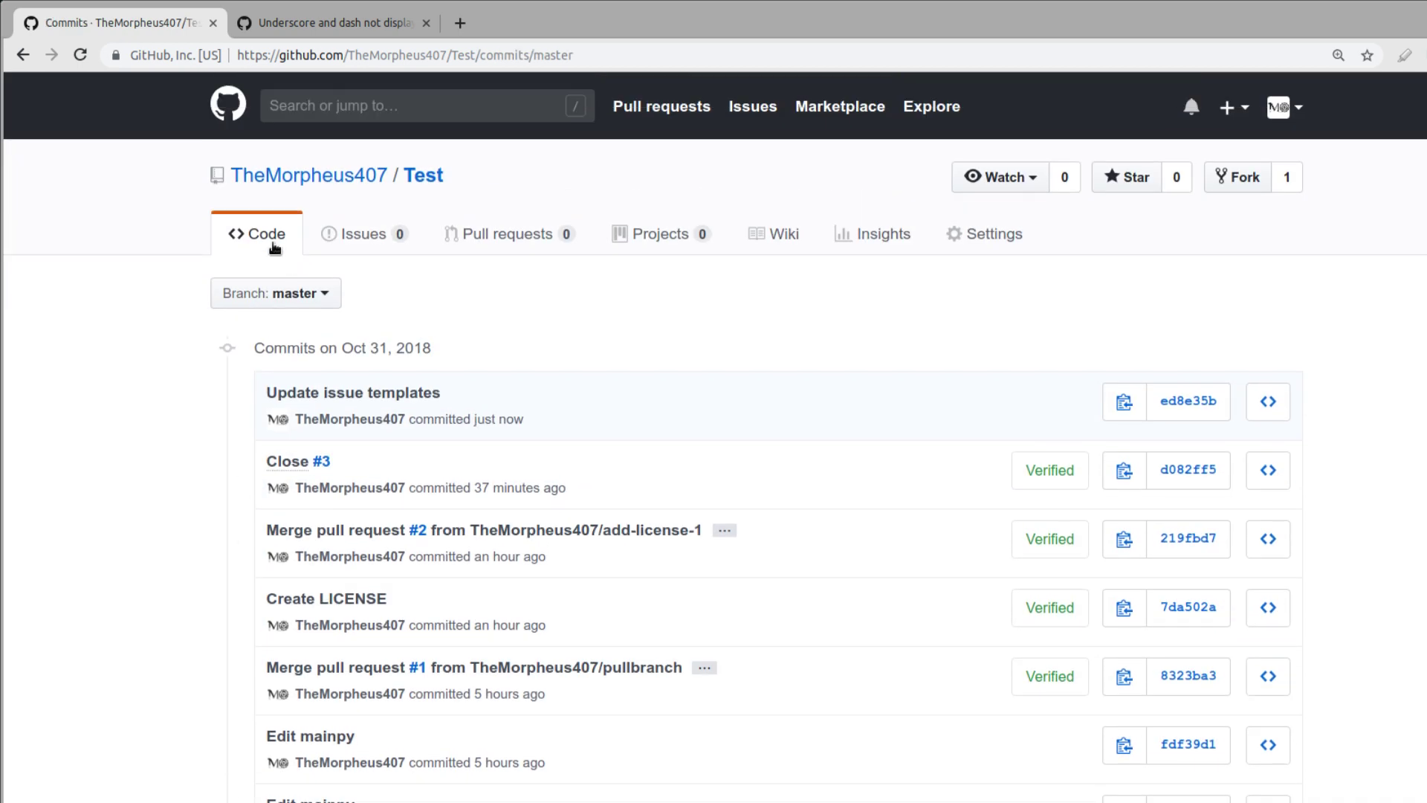
left_click(268, 233)
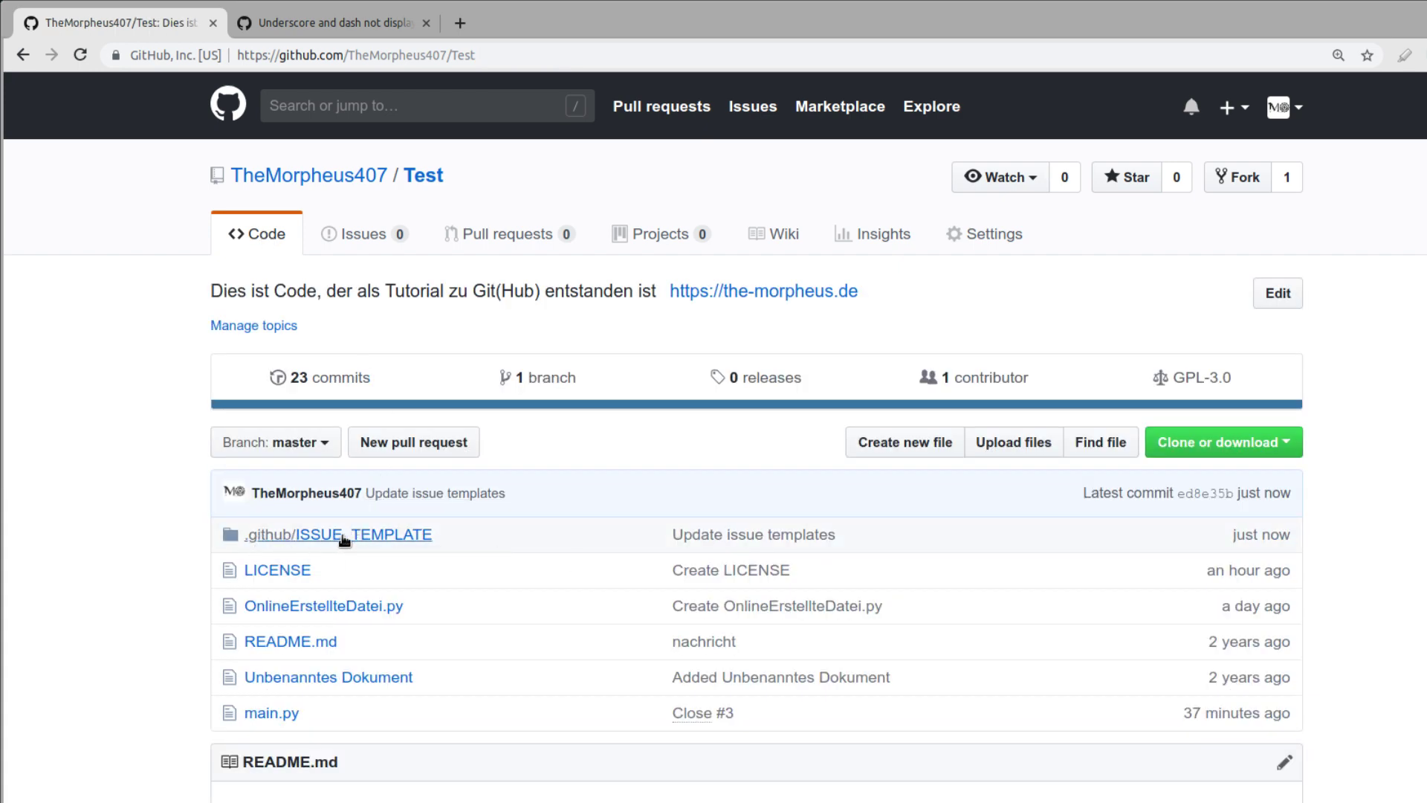
left_click(345, 535)
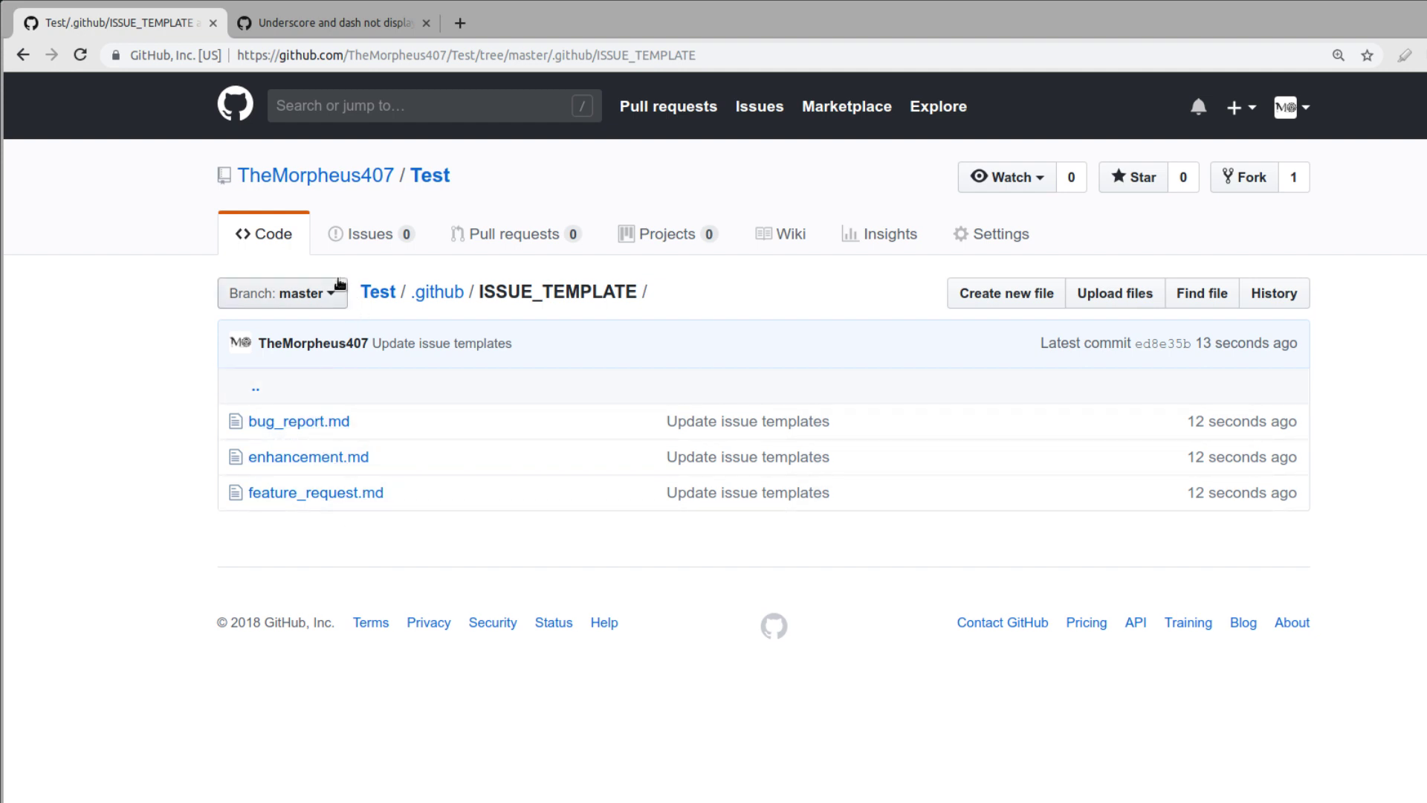
Step: Go via Insights to the Test repository's Issues page
left_click(902, 232)
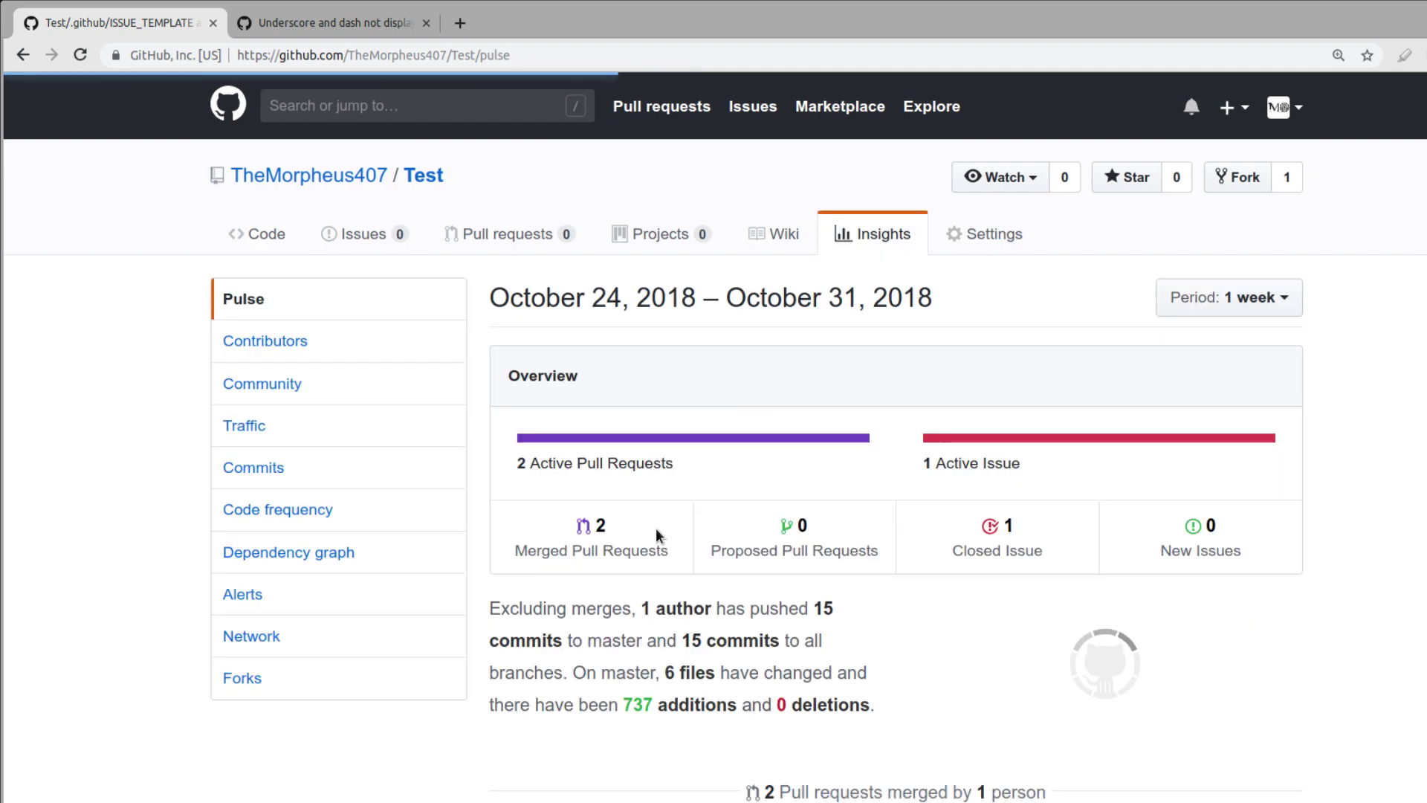
left_click(364, 234)
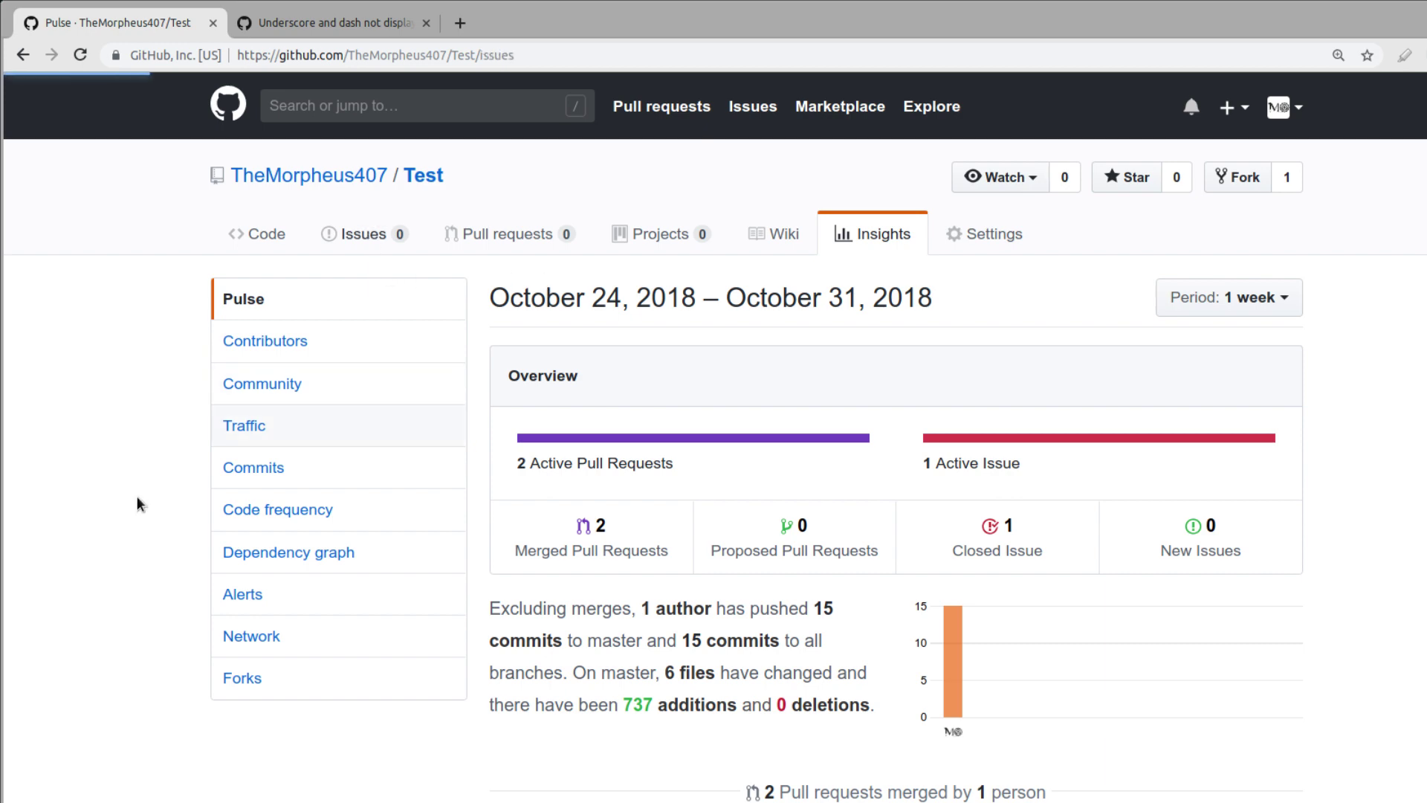
scroll(1238, 443, "down", 3)
left_click(1248, 337)
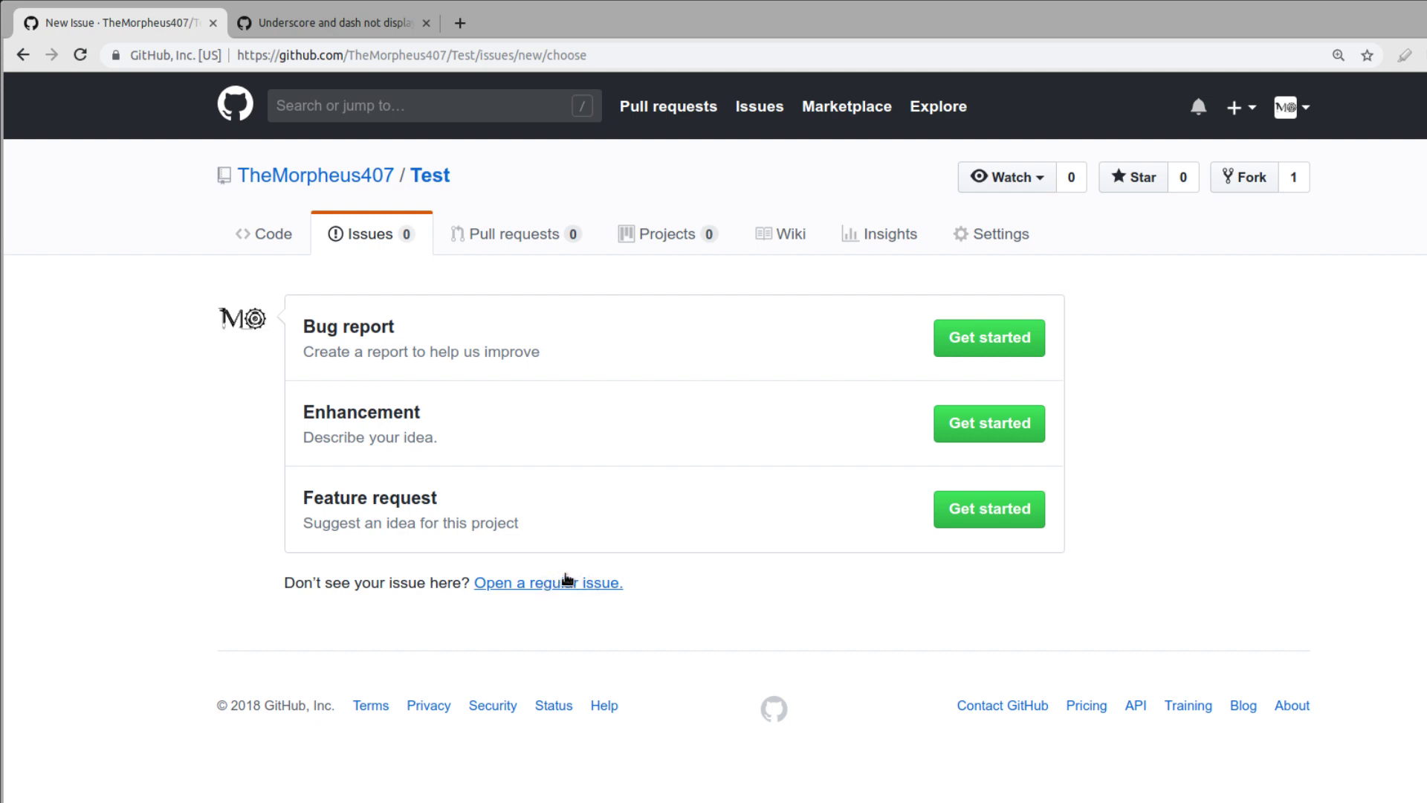
left_click_drag(307, 319, 444, 342)
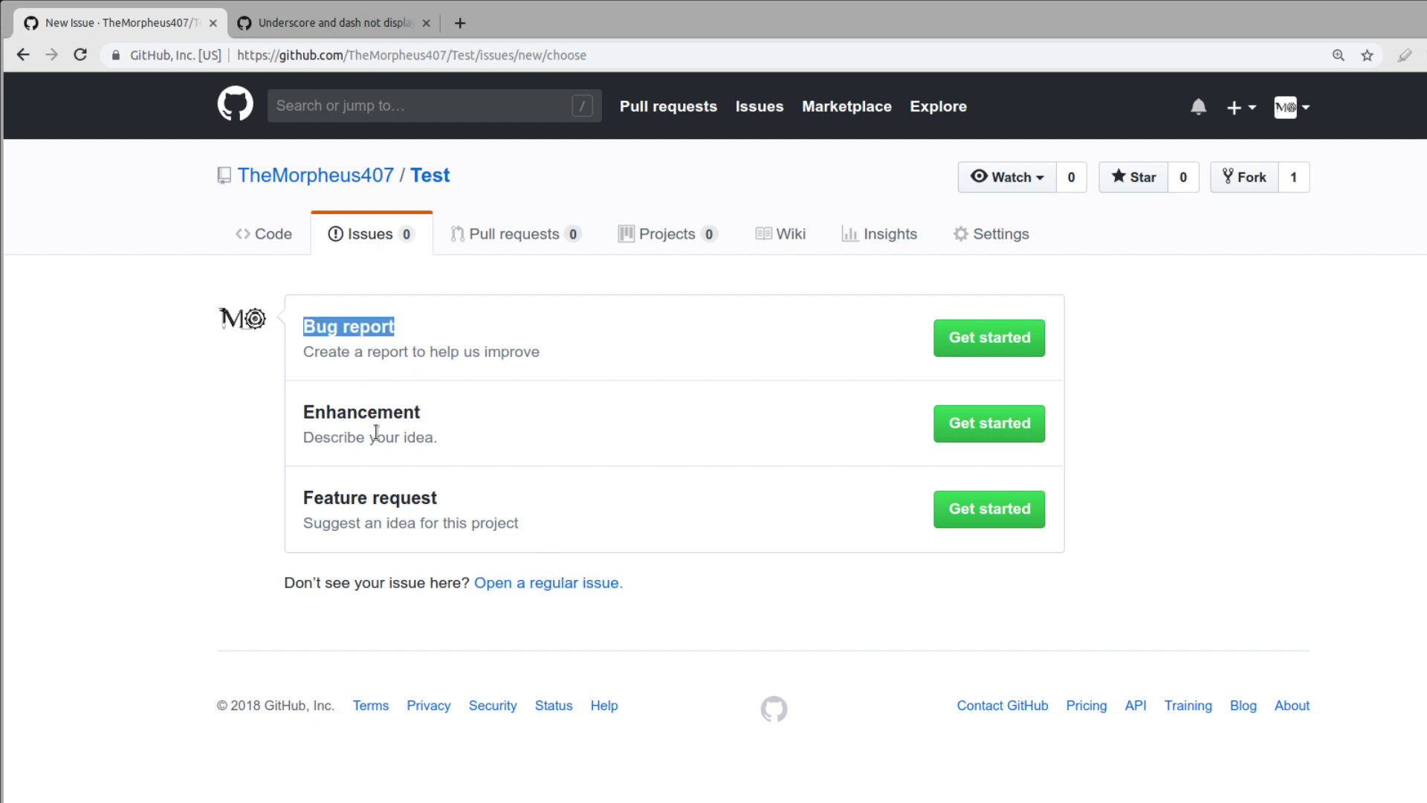
double_click(394, 417)
left_click_drag(304, 497, 428, 497)
left_click(605, 521)
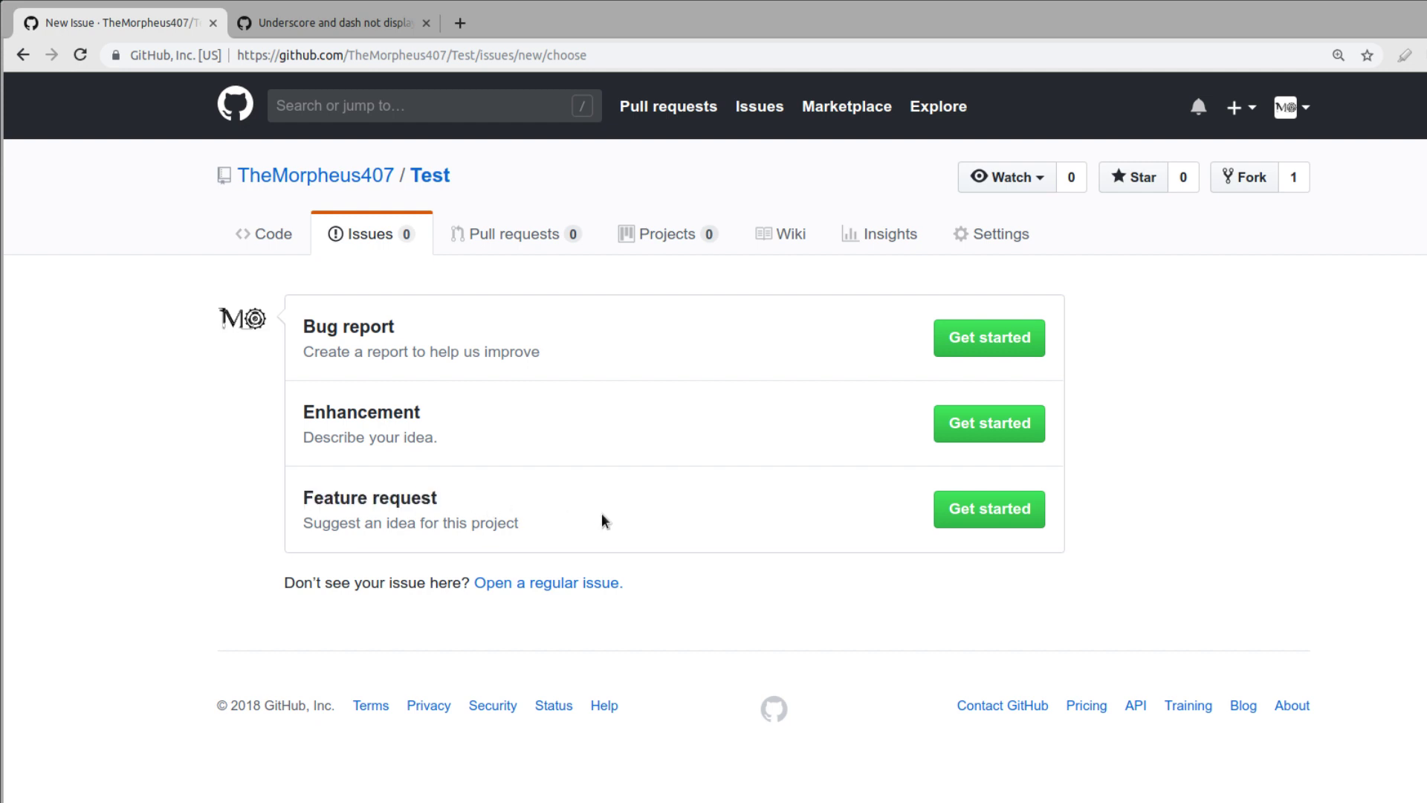
left_click(962, 330)
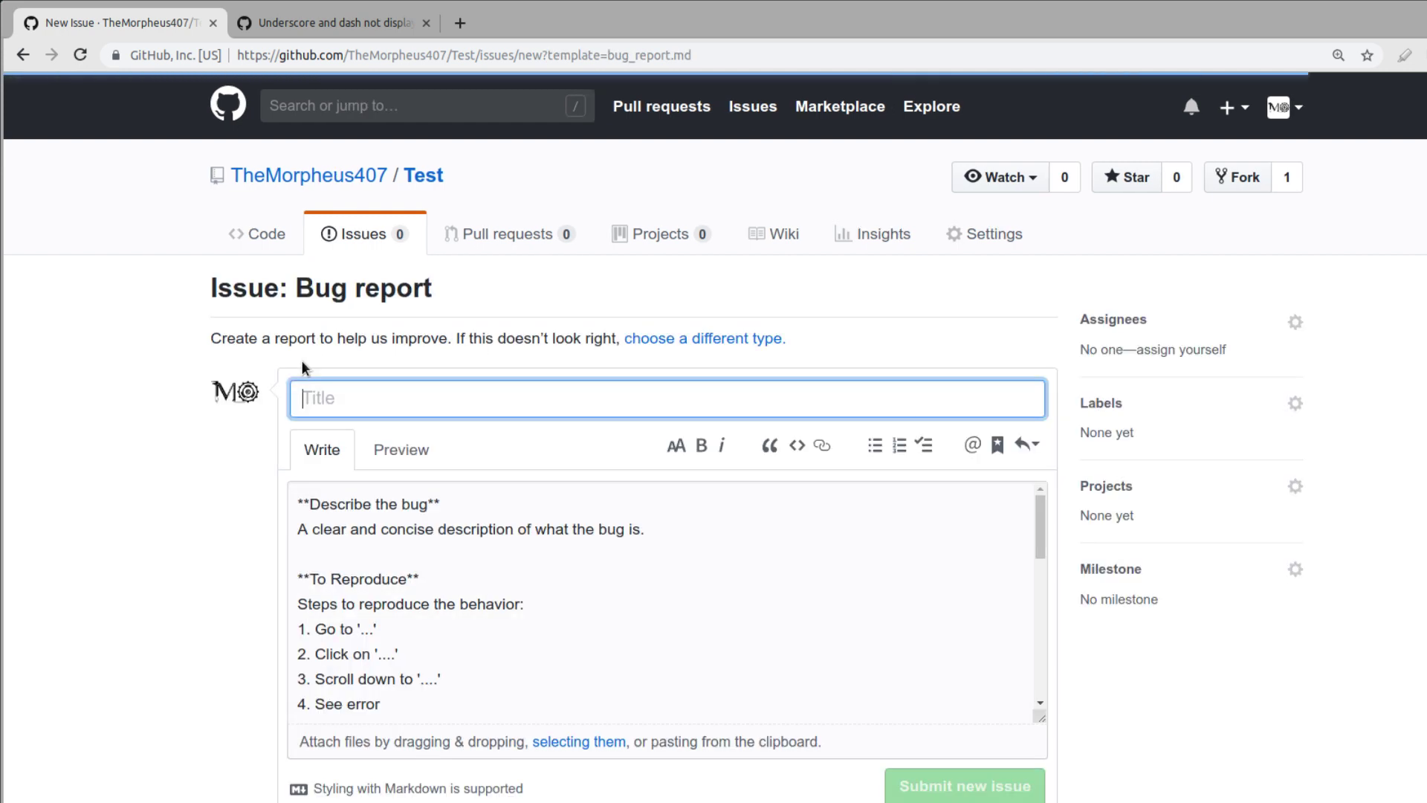
scroll(446, 430, "down", 2)
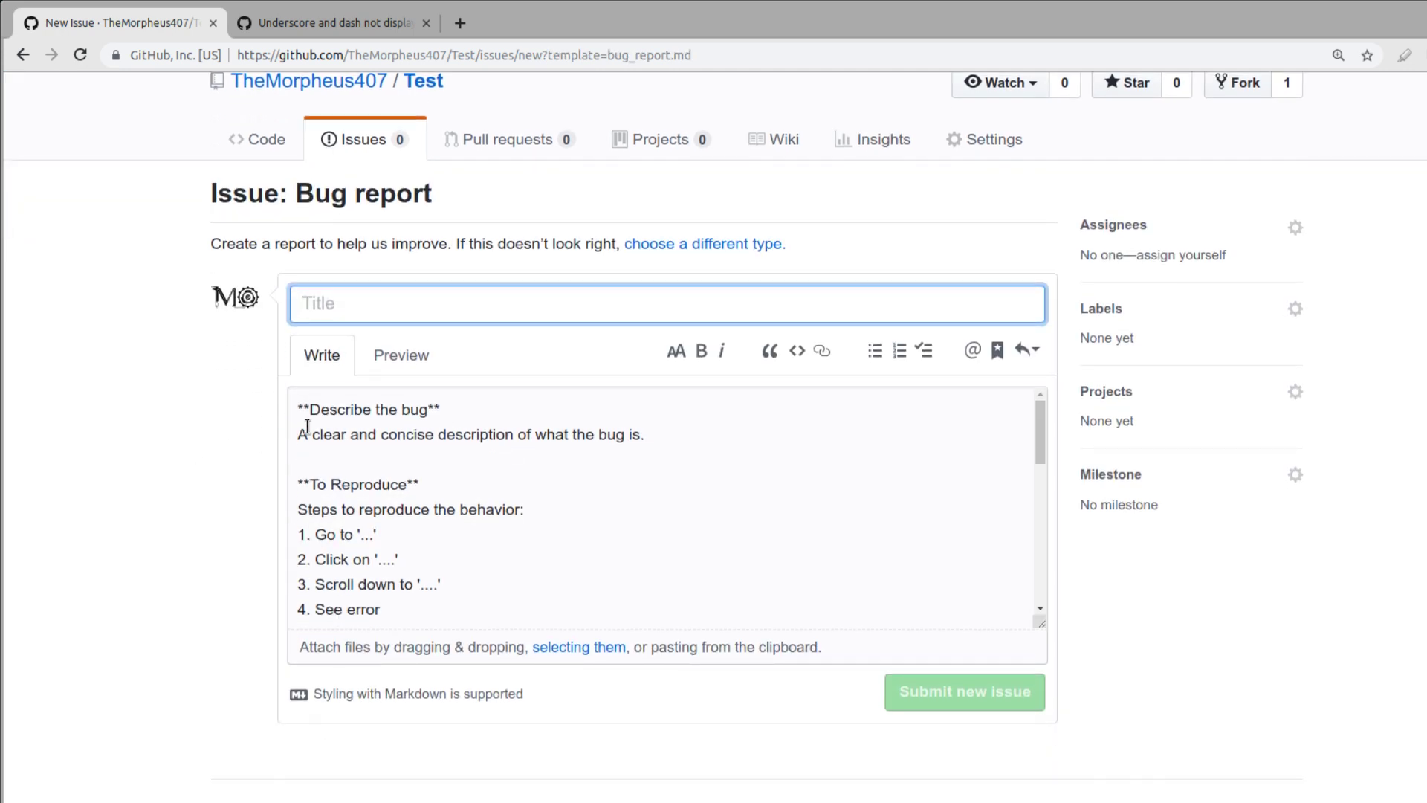
left_click_drag(303, 433, 675, 422)
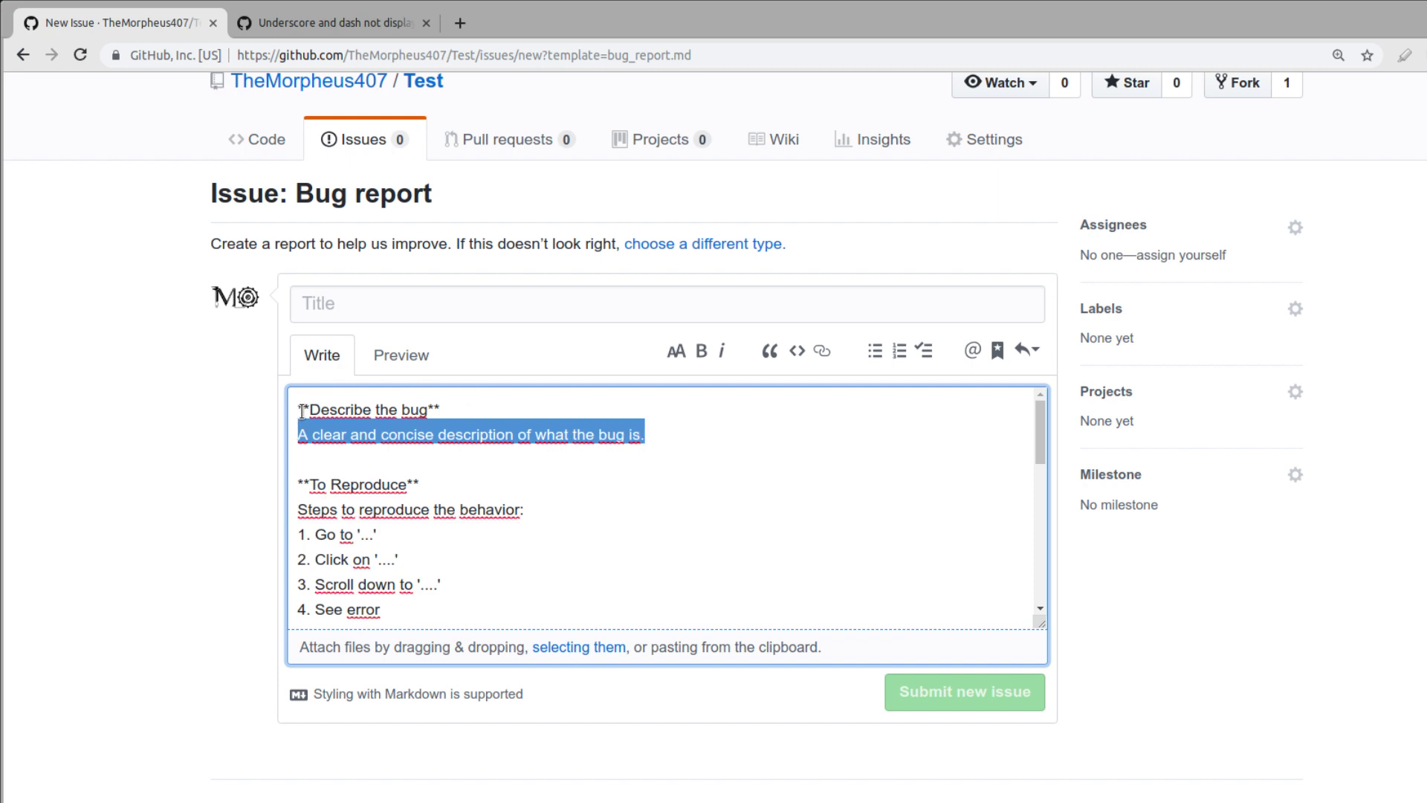
left_click_drag(309, 410, 422, 411)
left_click(362, 320)
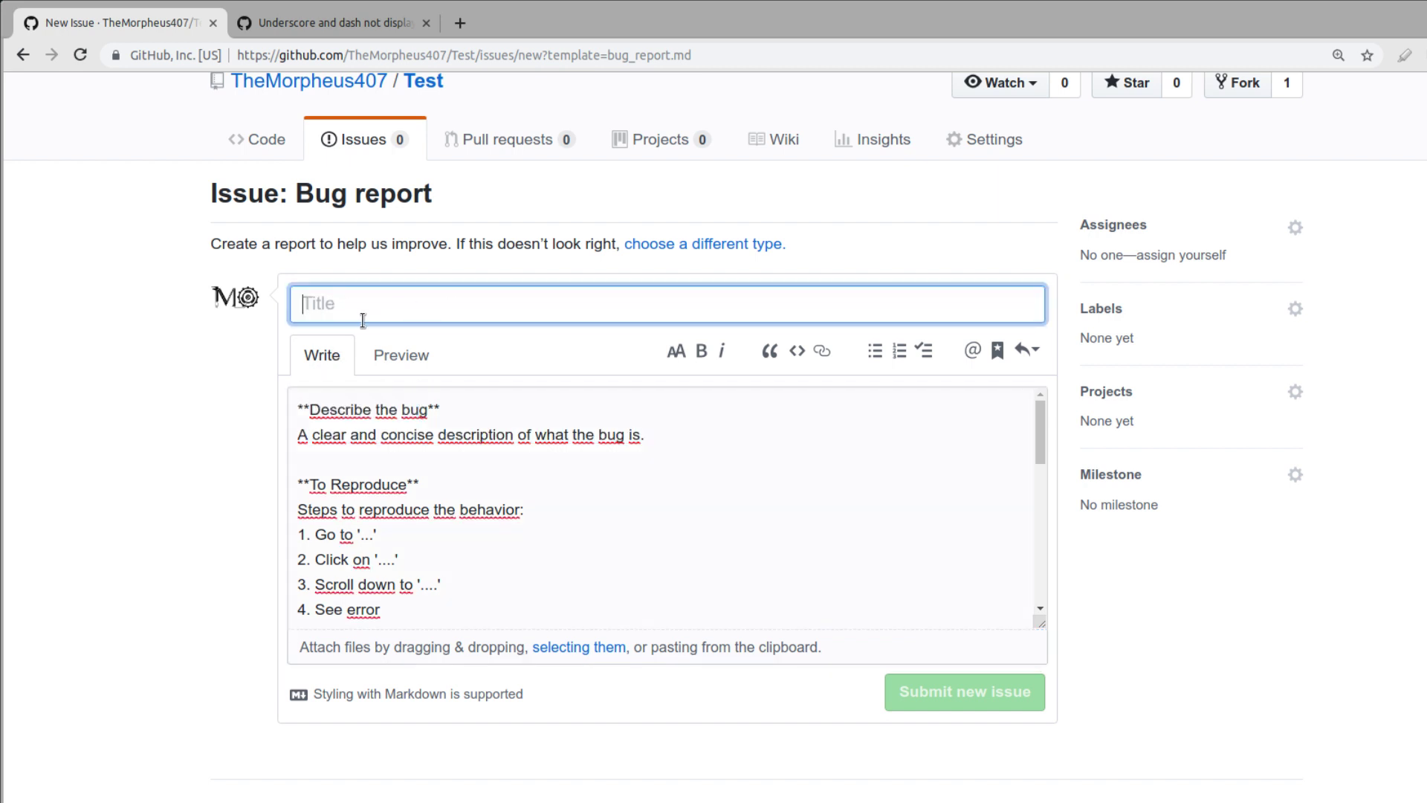
left_click_drag(300, 437, 637, 439)
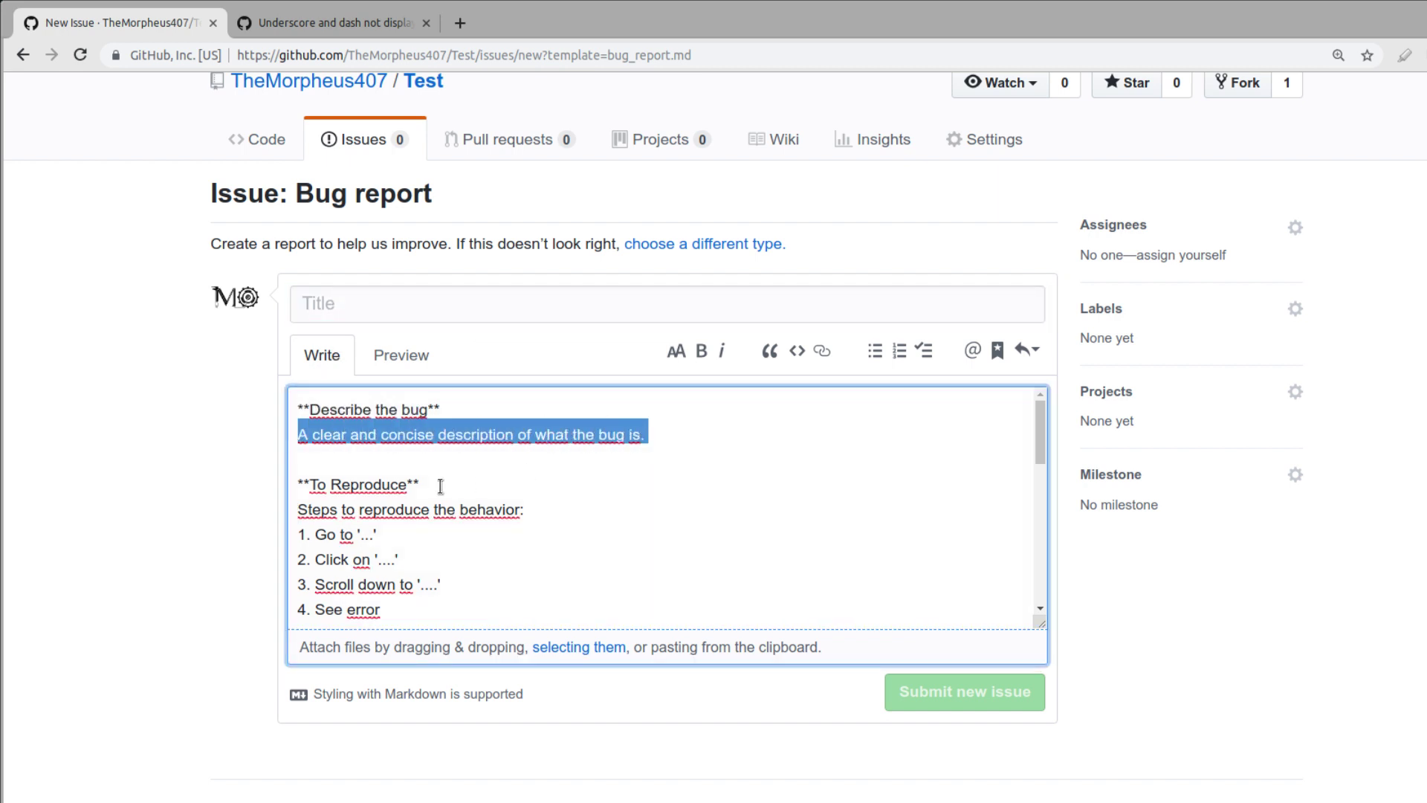
scroll(465, 532, "down", 2)
scroll(483, 490, "down", 4)
scroll(506, 449, "down", 2)
scroll(661, 468, "down", 3)
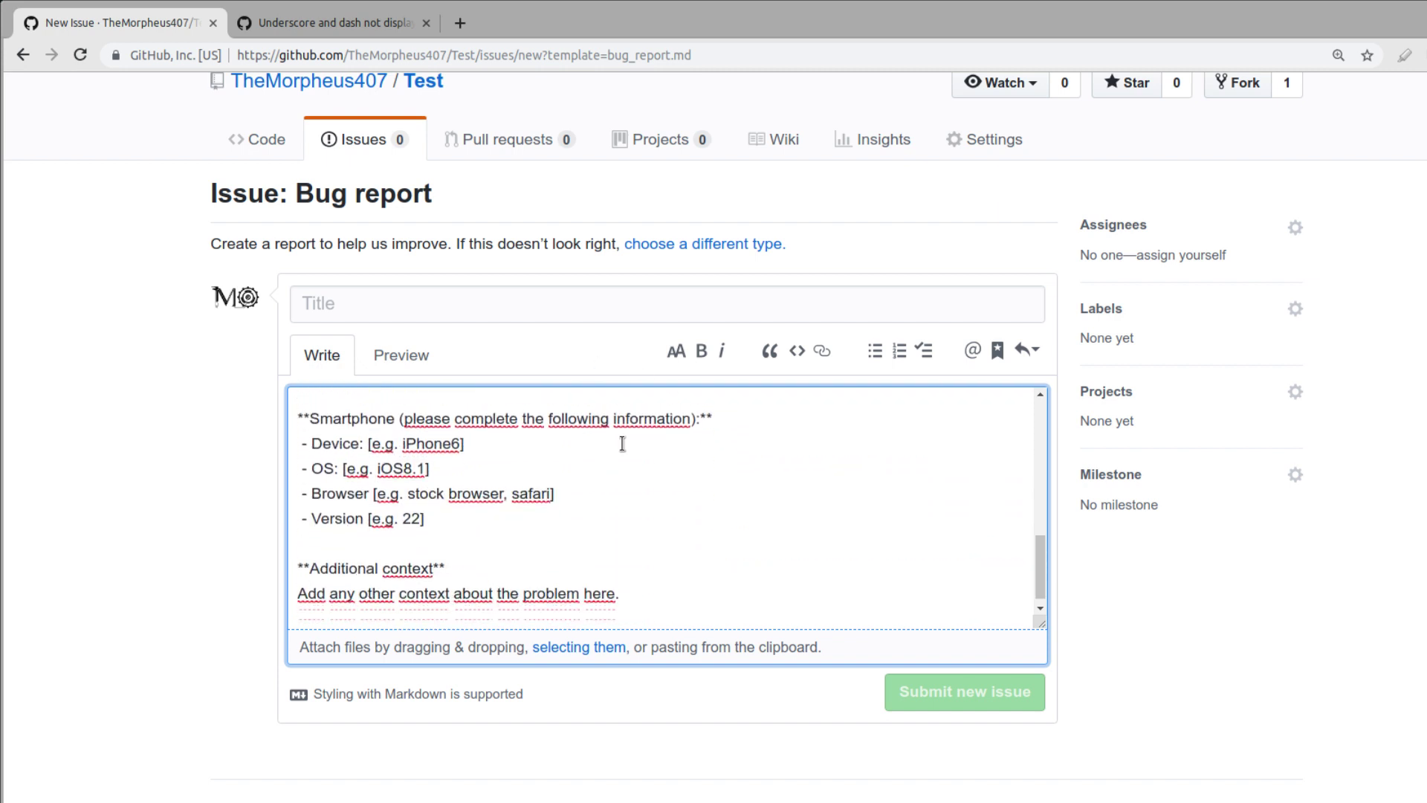
scroll(615, 443, "down", 2)
scroll(181, 538, "up", 1)
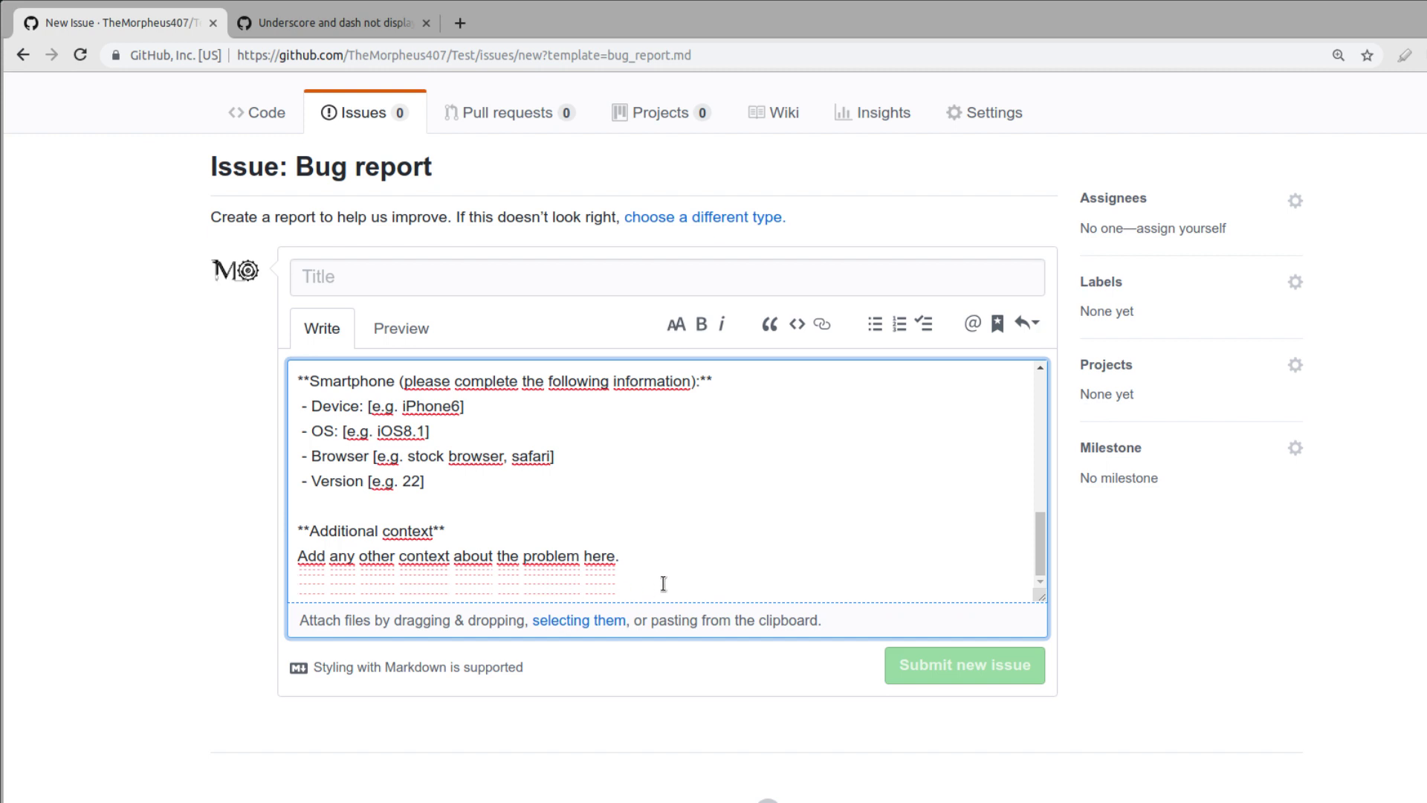
left_click(661, 552)
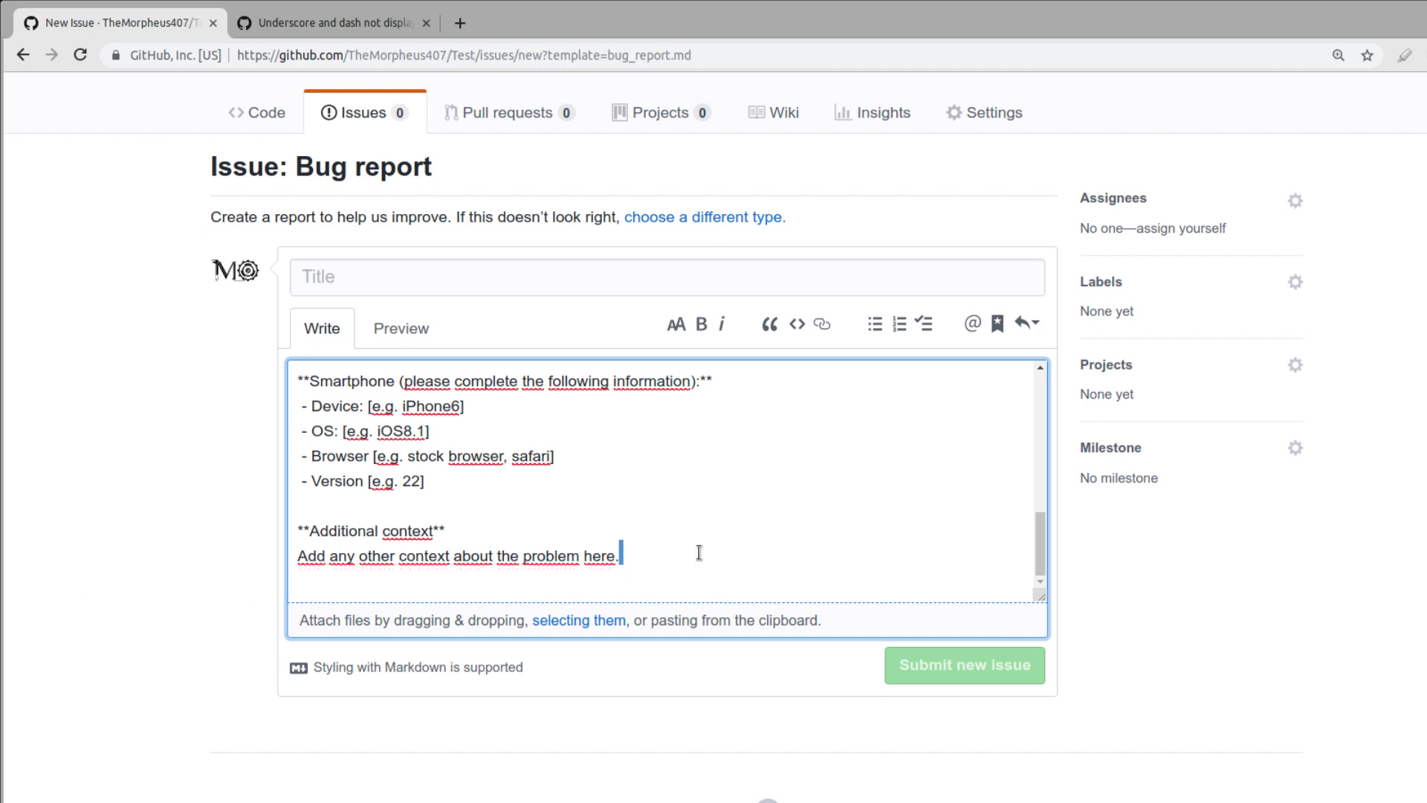
scroll(1188, 587, "up", 3)
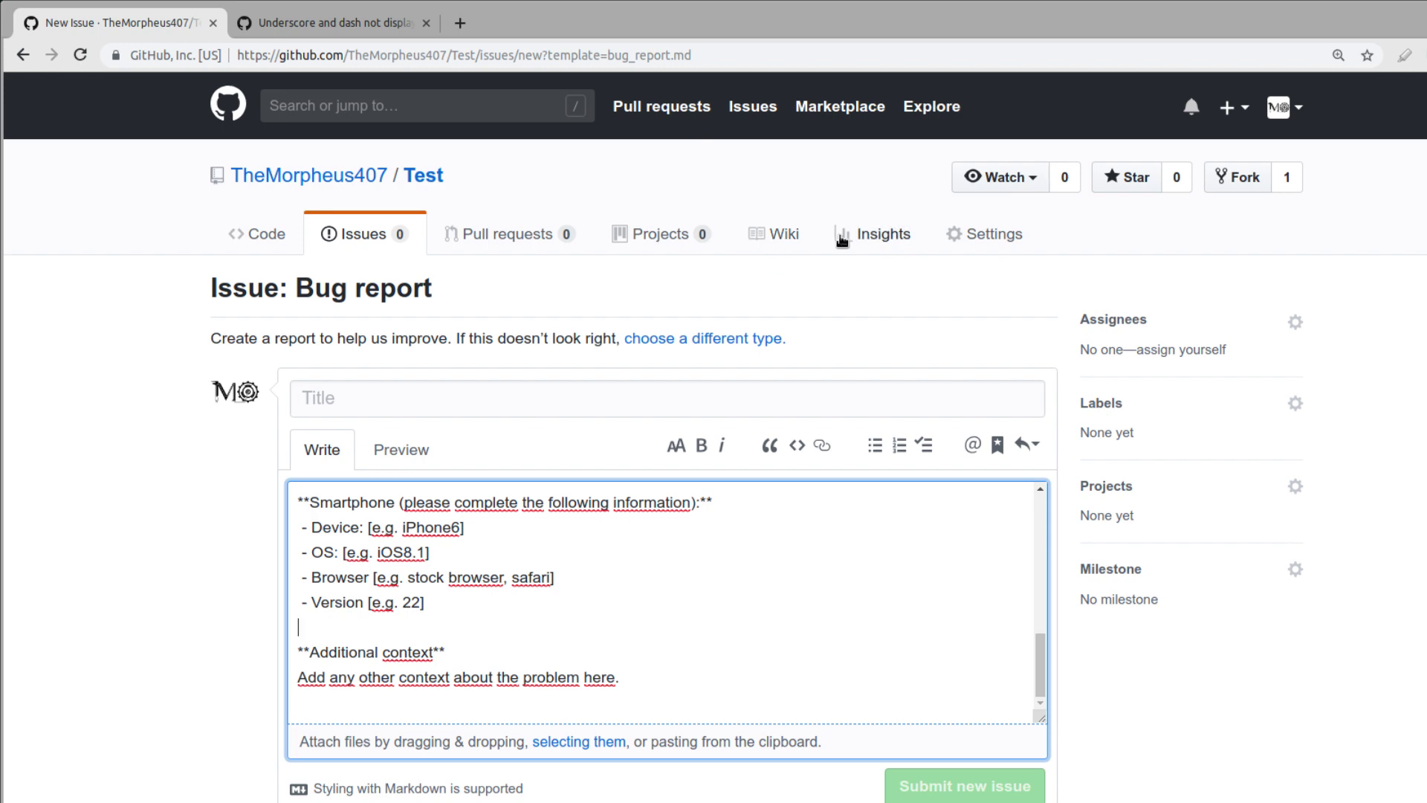
Step: Add a Pull request template from the Community profile checklist under Insights
left_click(863, 243)
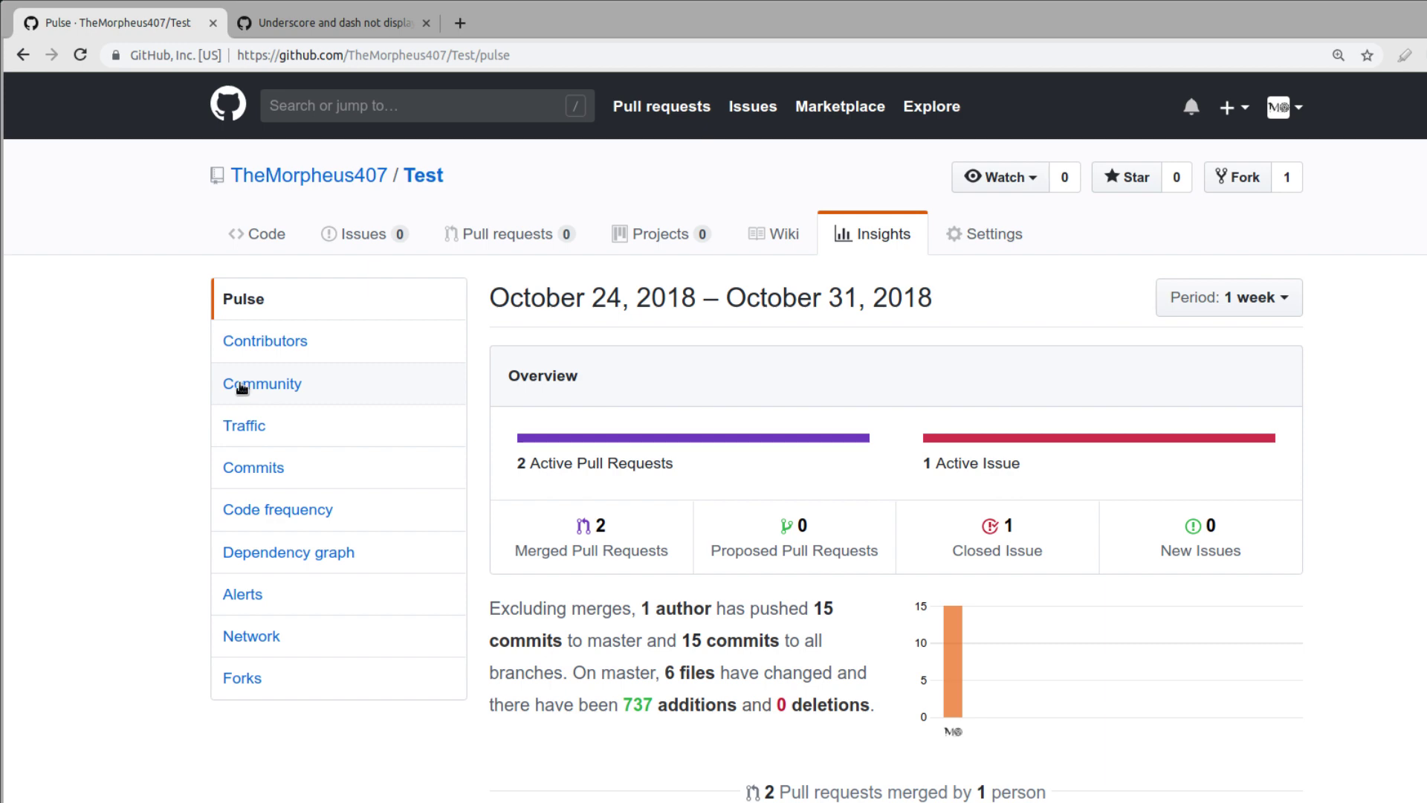
left_click(258, 388)
scroll(243, 419, "down", 5)
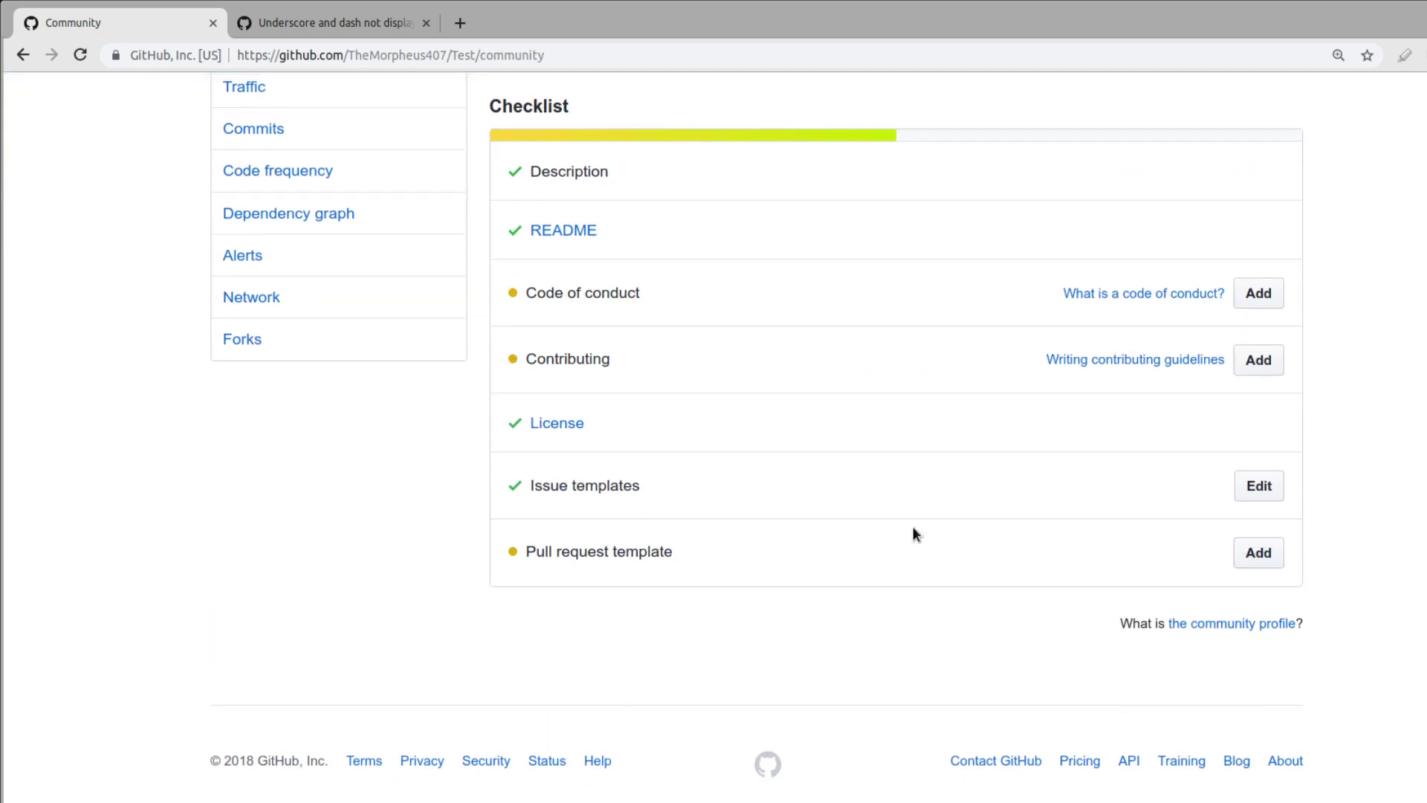
left_click_drag(527, 554, 692, 553)
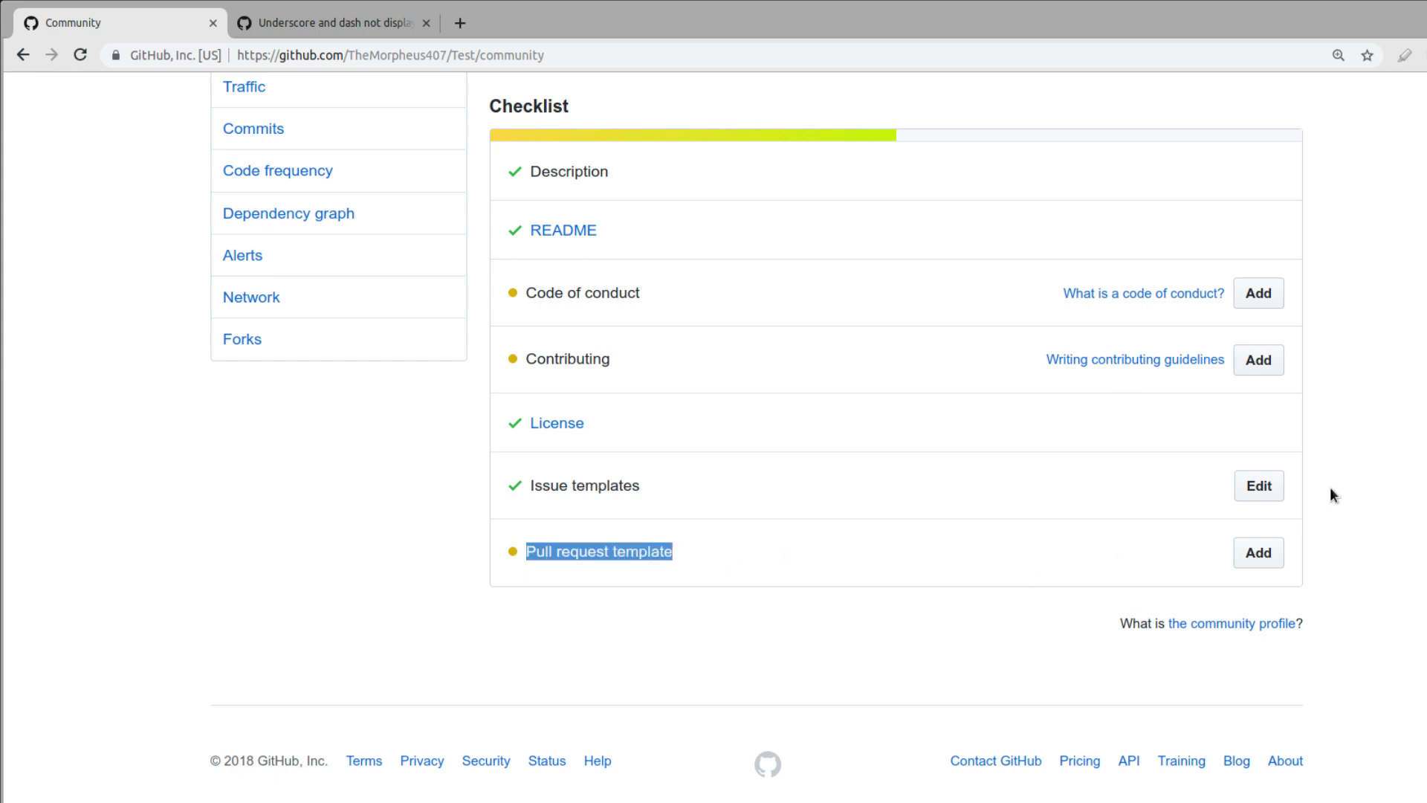
left_click_drag(559, 484, 773, 487)
left_click(773, 487)
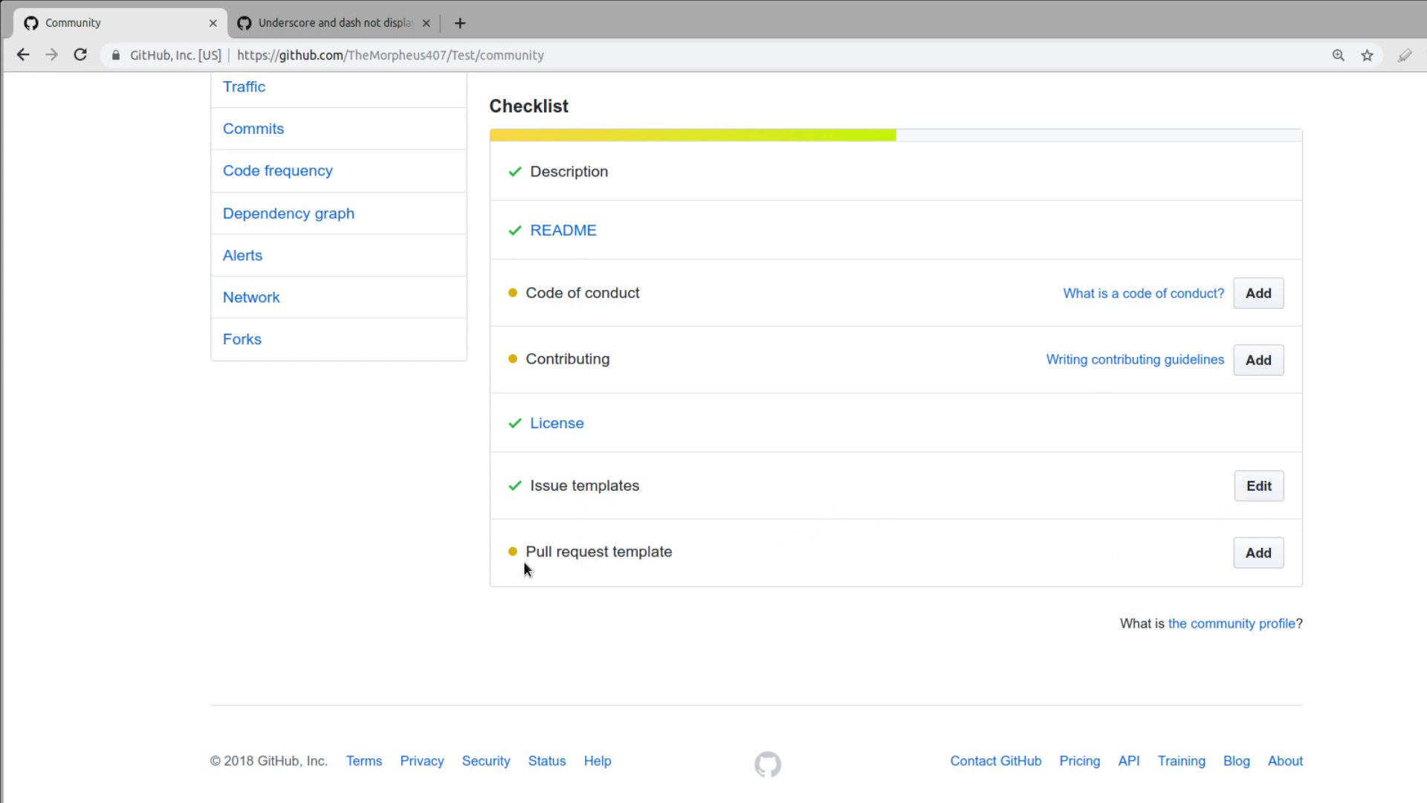
left_click(1258, 553)
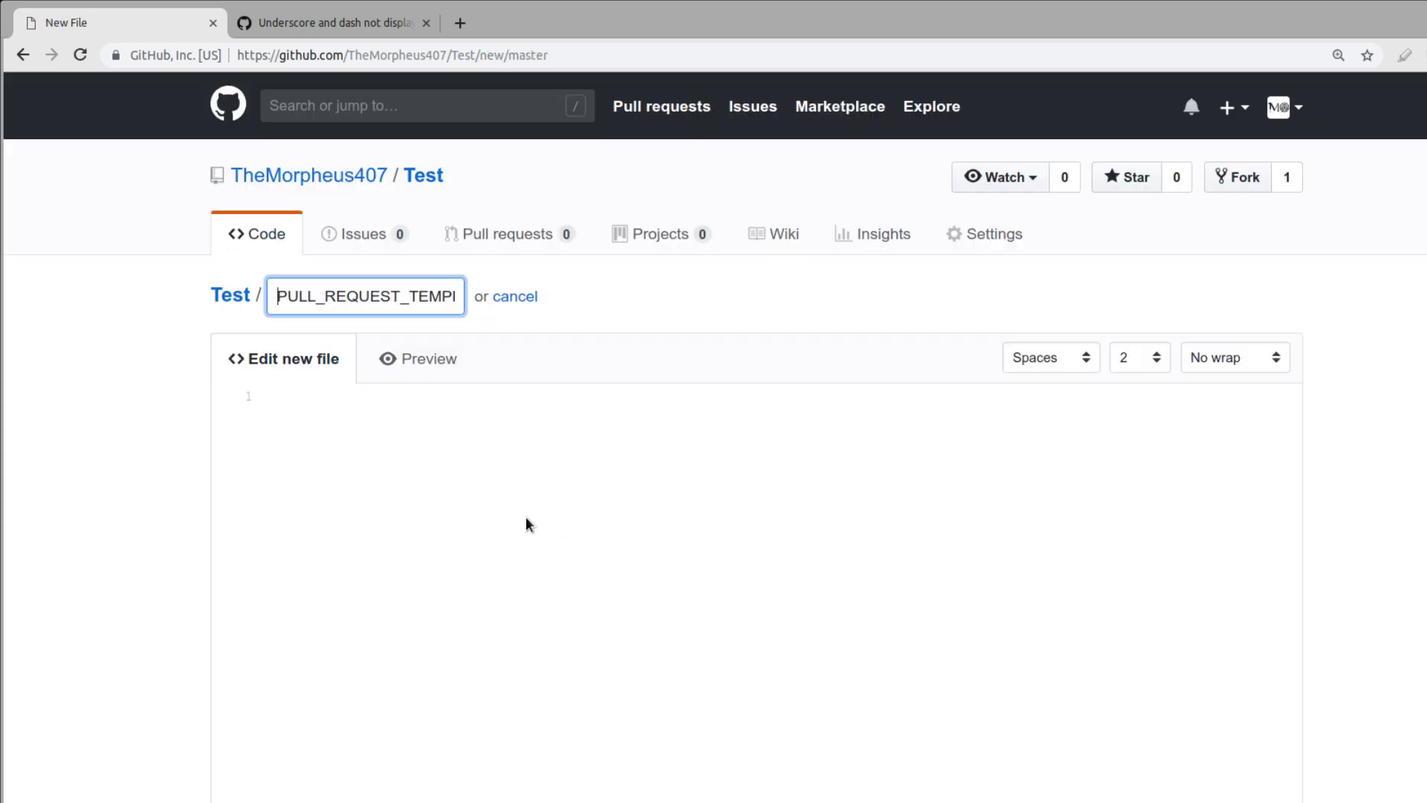
Step: Cancel the unsaved PULL_REQUEST_TEMPLATE file, confirm leaving, and show the Pull requests list
left_click(294, 452)
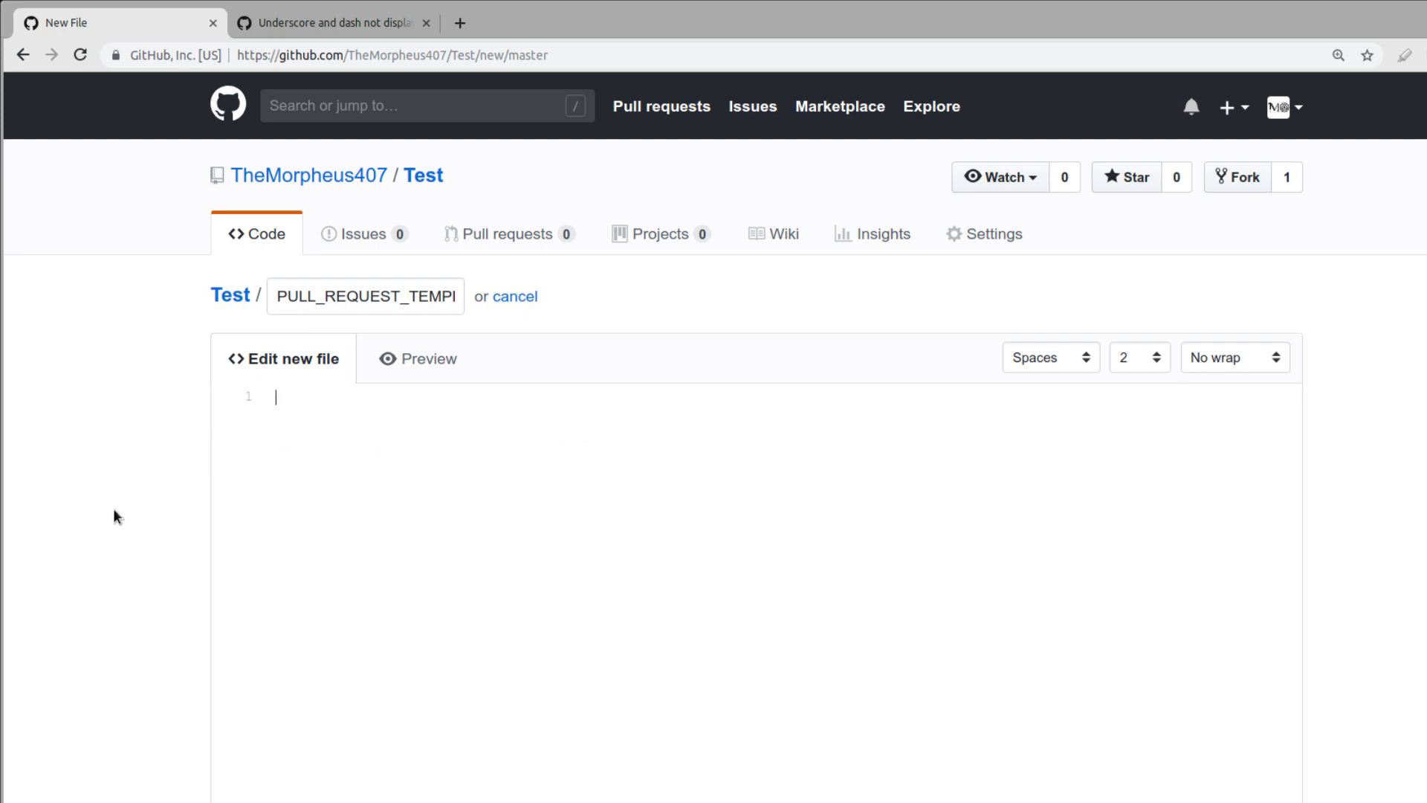
left_click(514, 297)
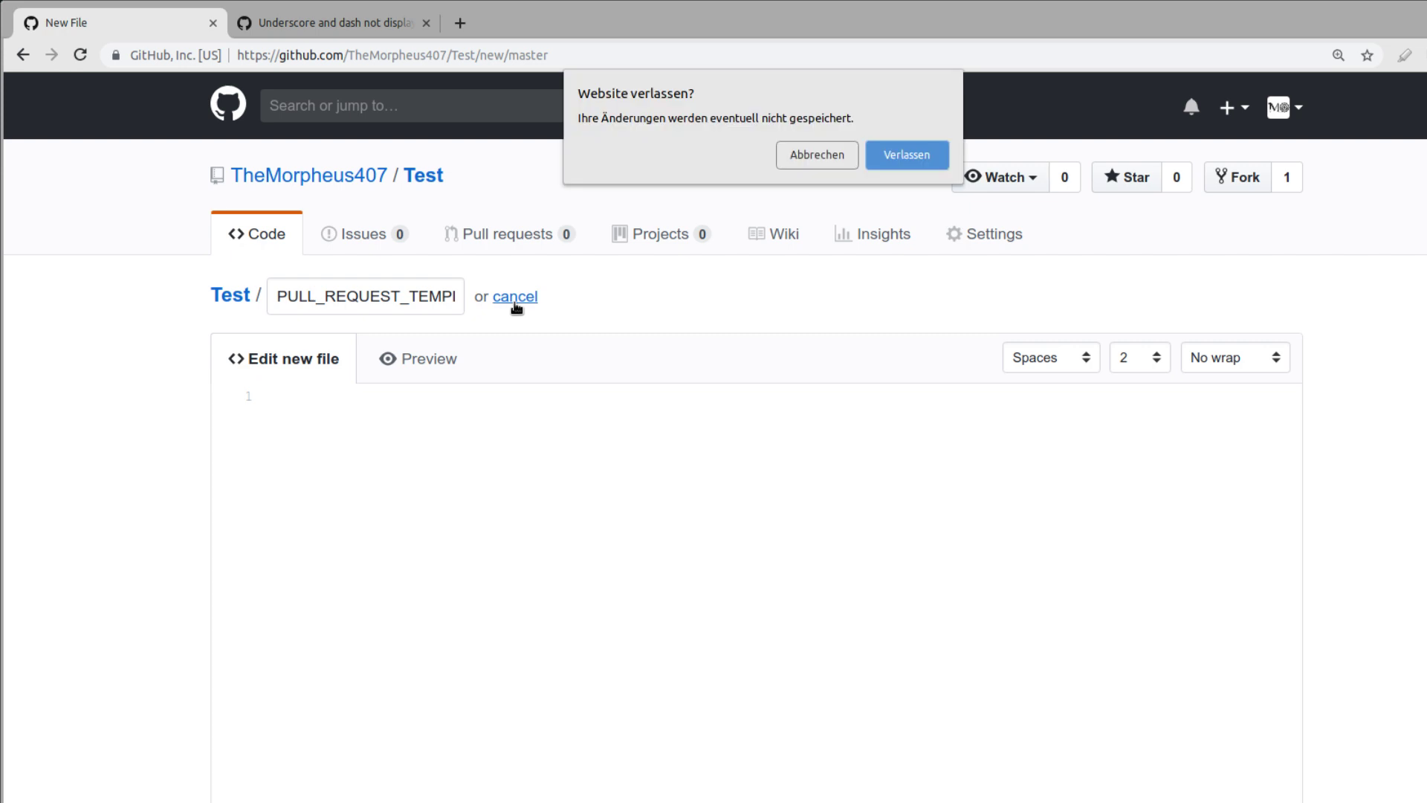
left_click(905, 157)
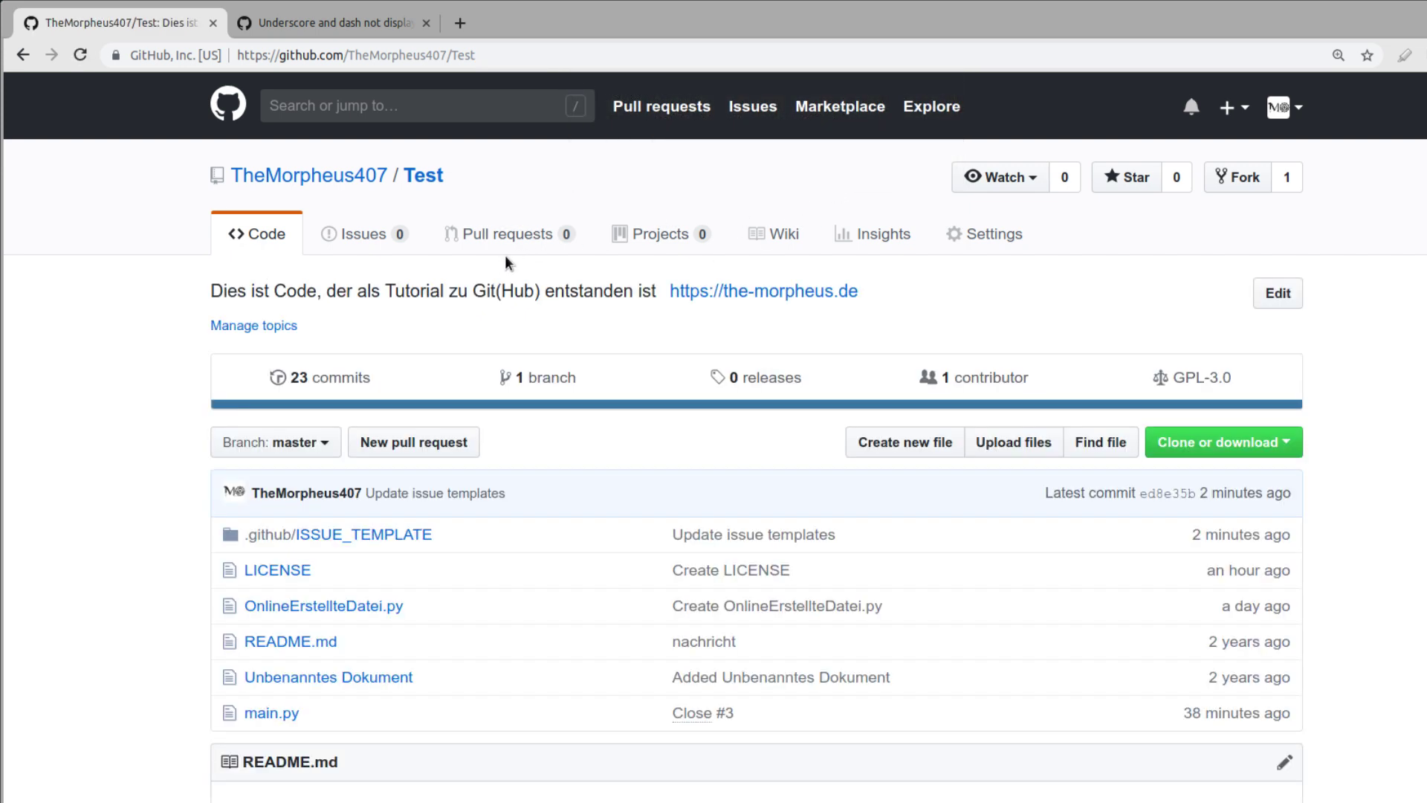
left_click(505, 251)
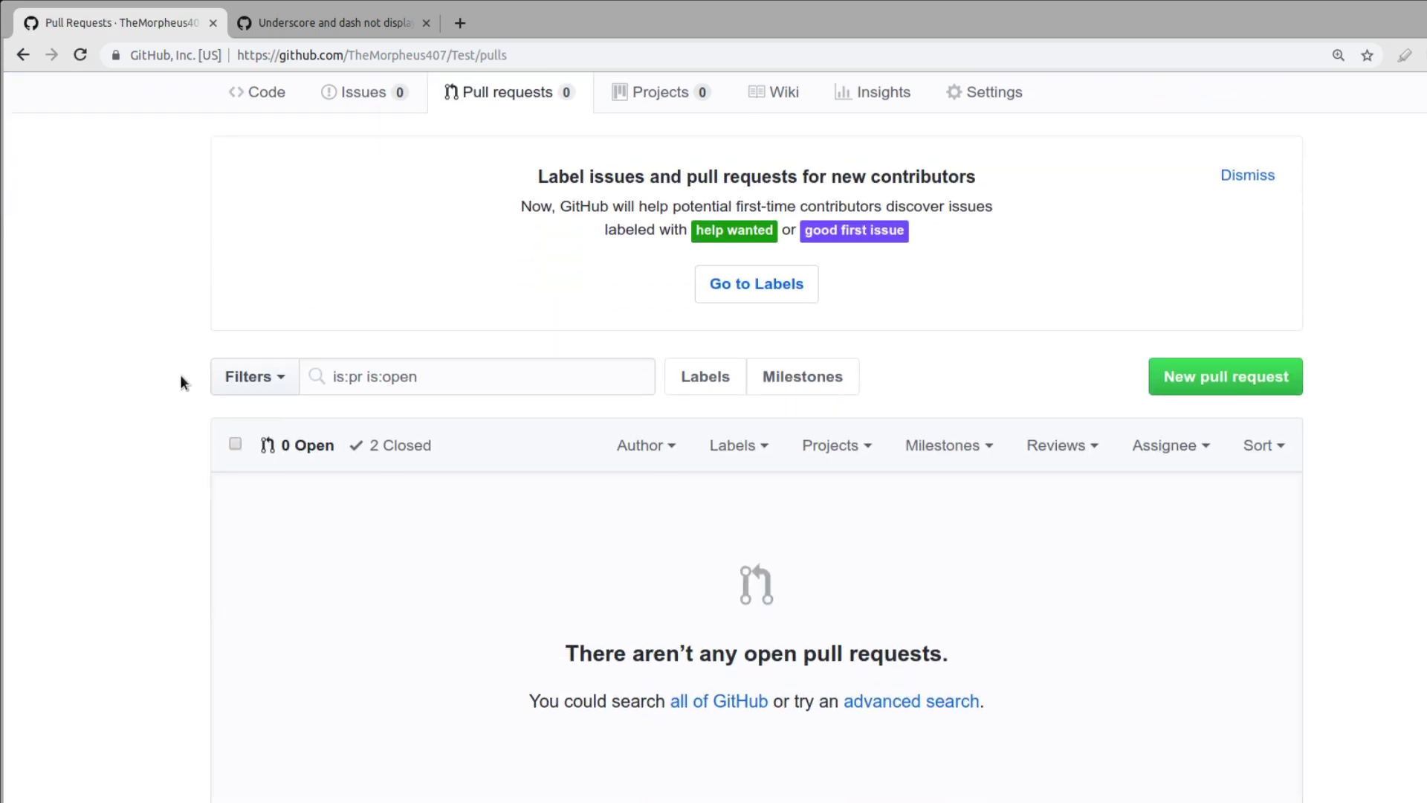
Step: Go back to the Test repository's Code tab showing .github/ISSUE_TEMPLATE
scroll(140, 430, "up", 2)
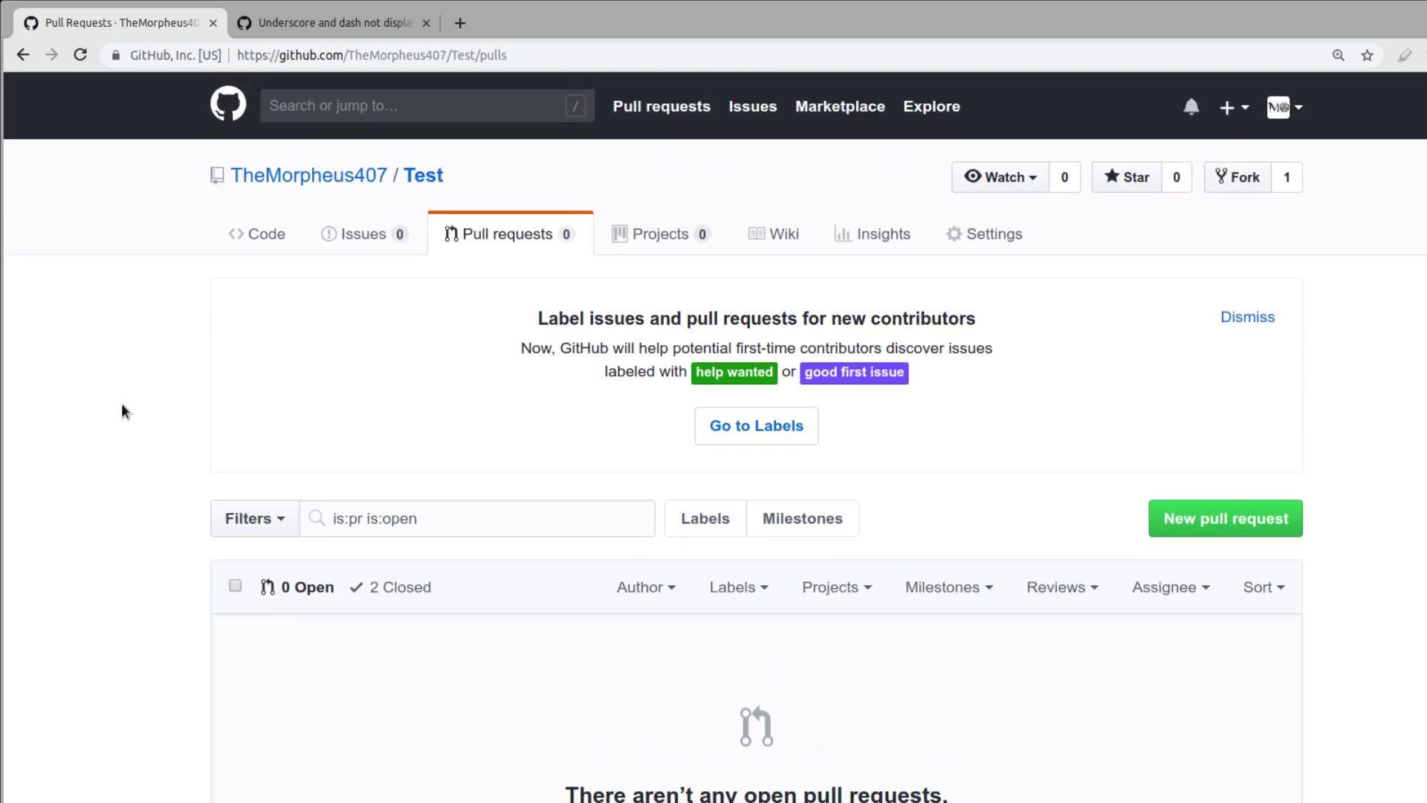
left_click(247, 224)
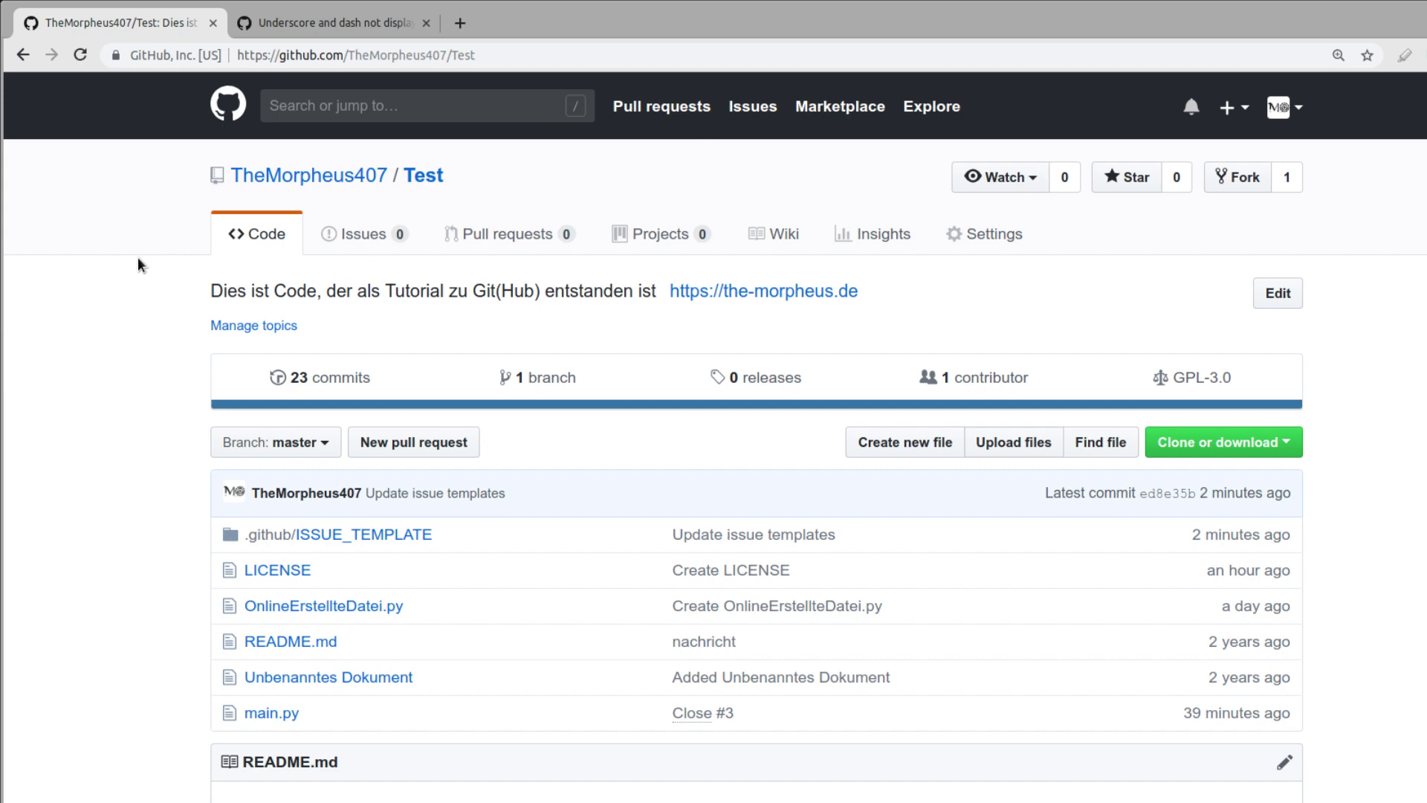
left_click(985, 234)
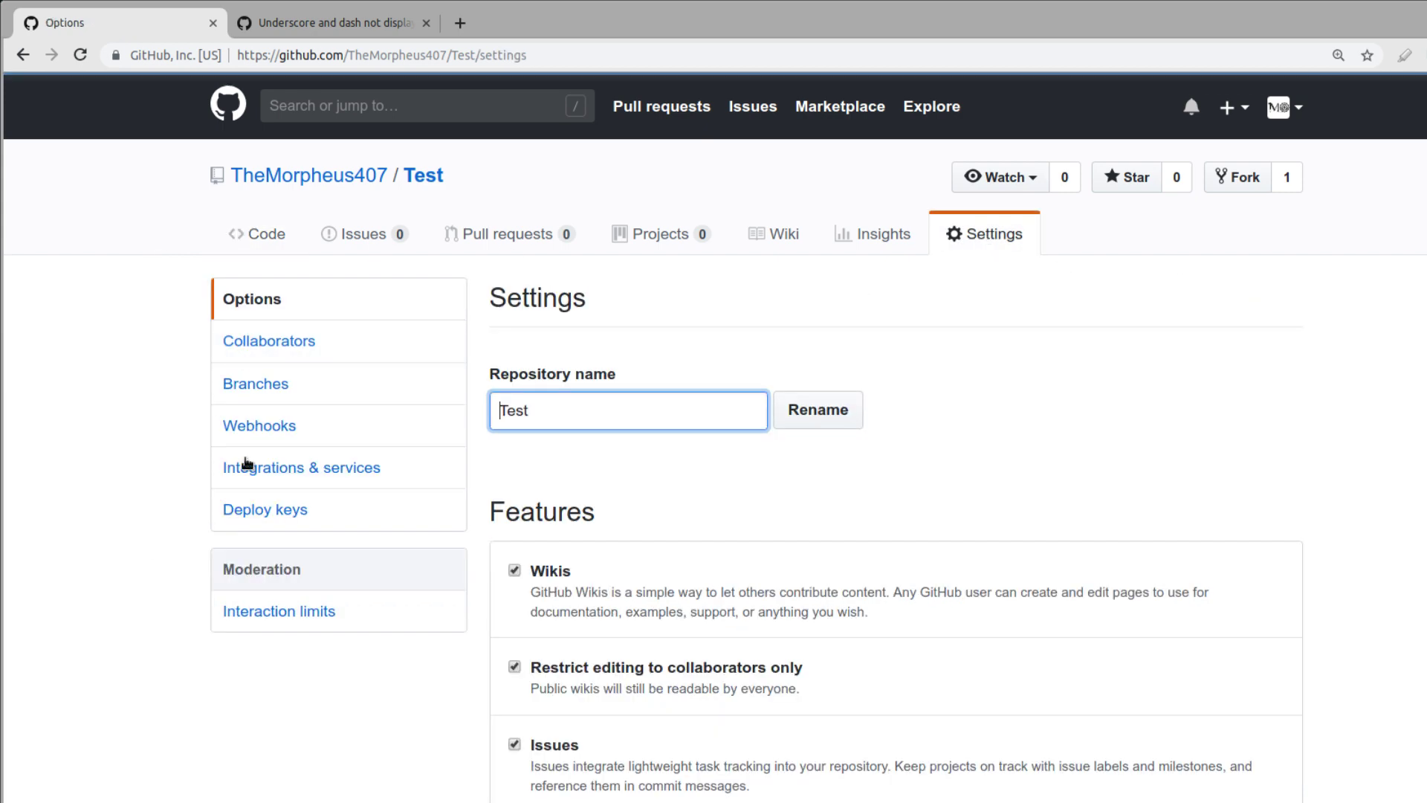
left_click(313, 344)
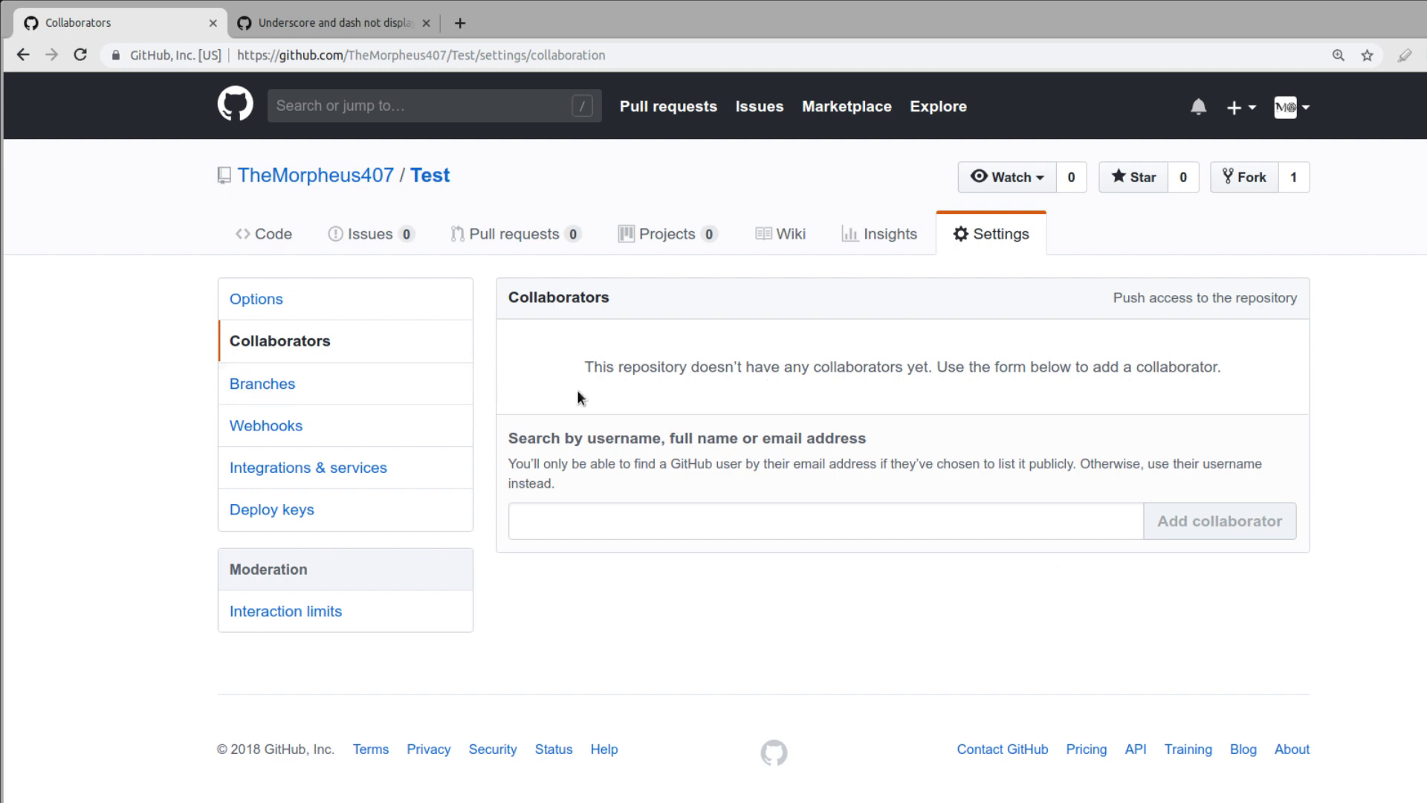
triple_click(1229, 355)
left_click(1185, 390)
left_click(554, 516)
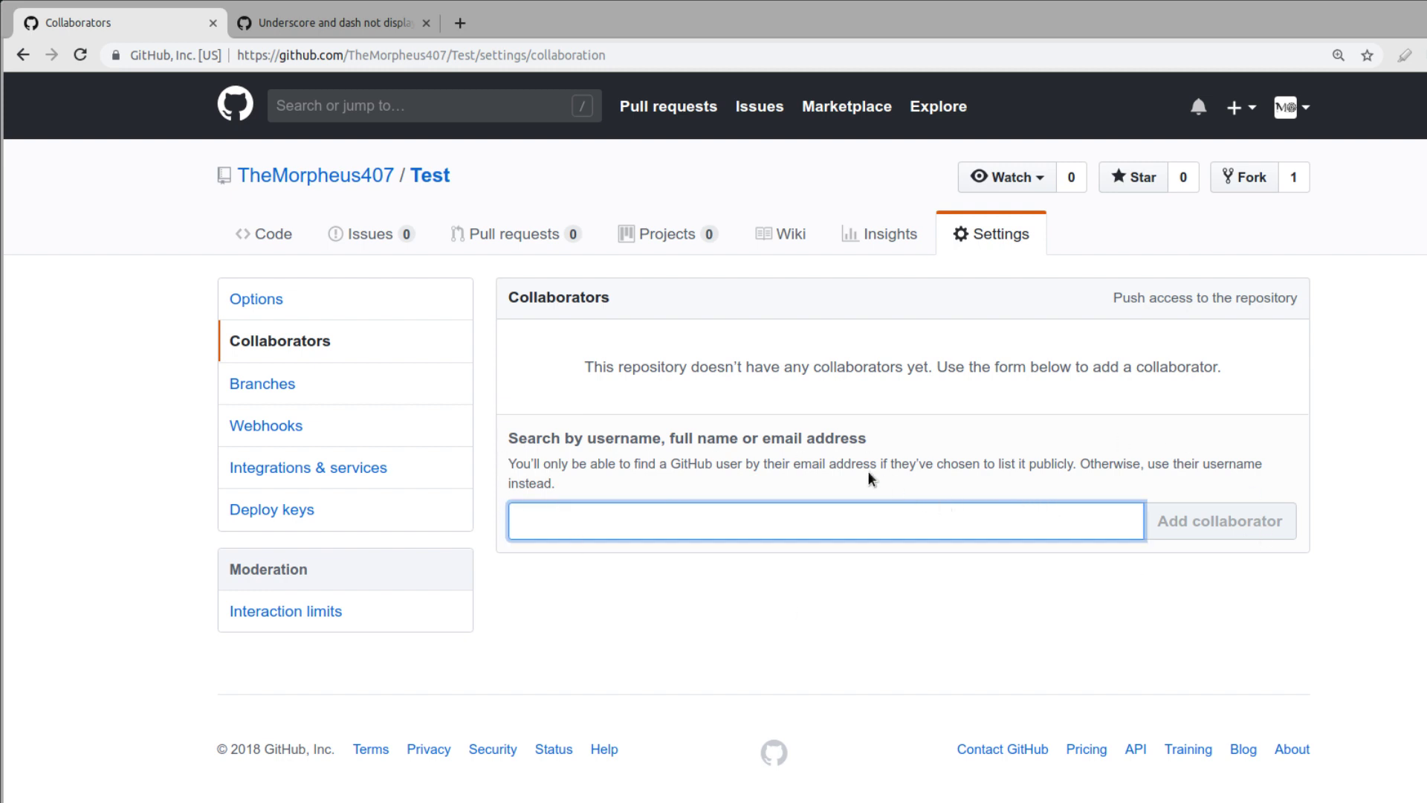
double_click(605, 438)
left_click_drag(667, 431, 733, 431)
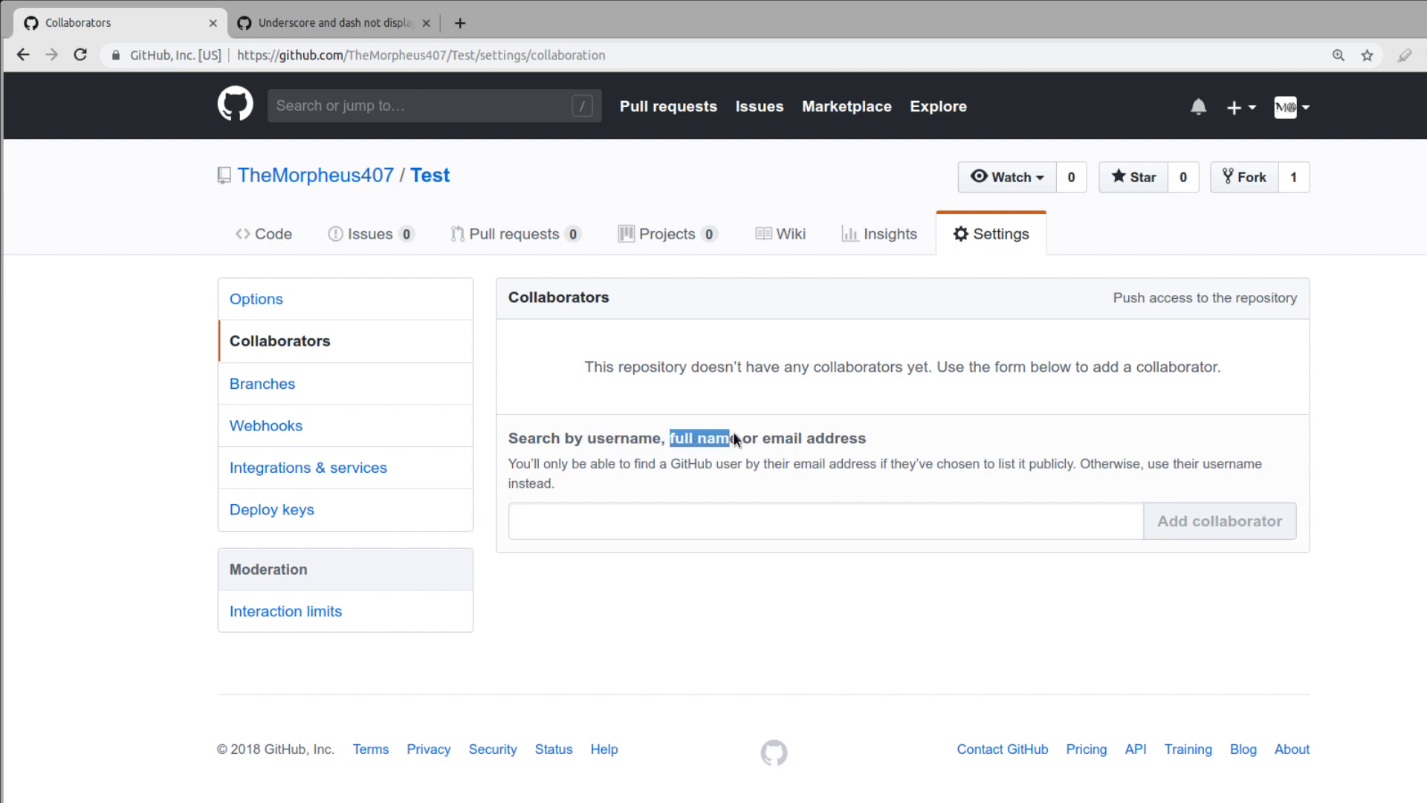
left_click(758, 449)
left_click(262, 237)
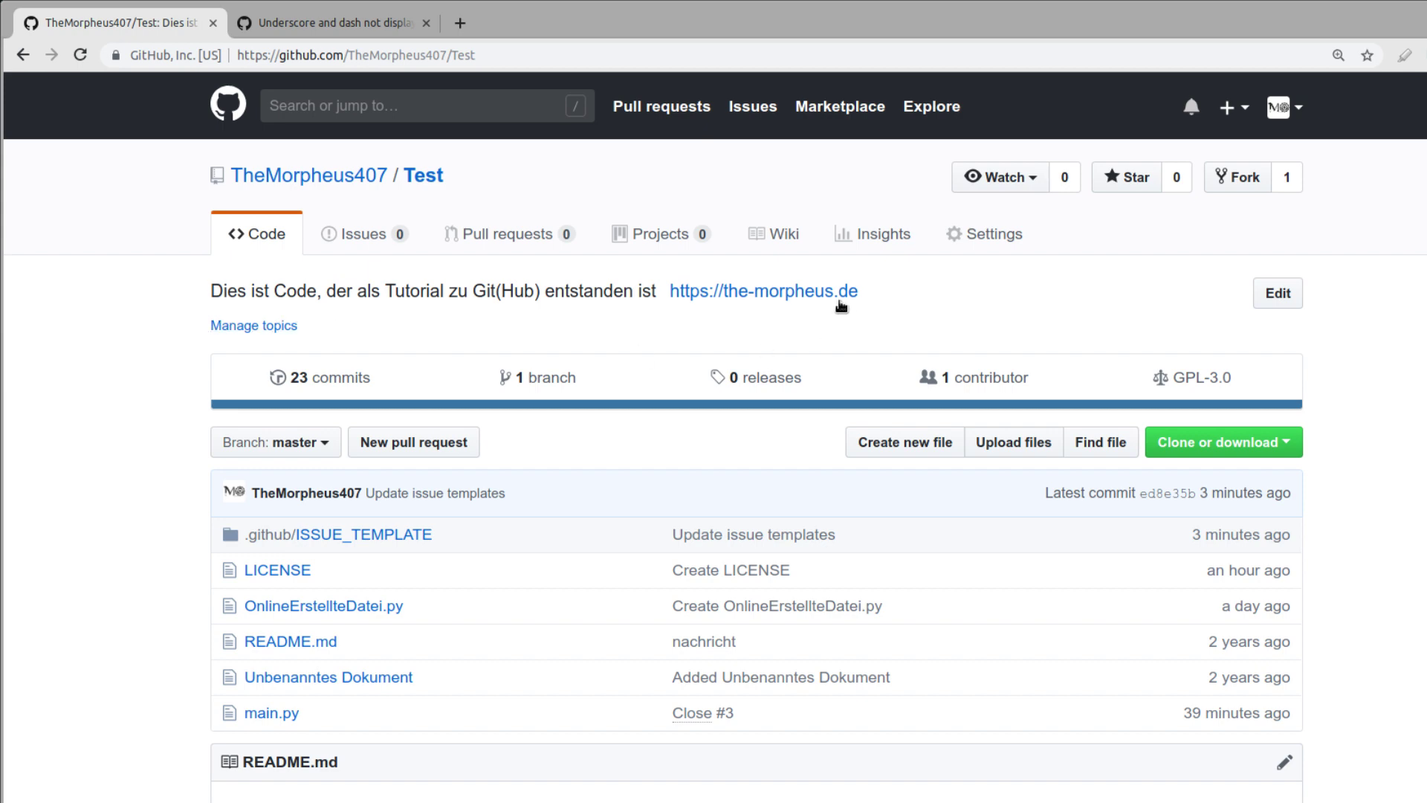
Step: Visit Settings' Integrations & services, then go to the repository's empty Wiki
left_click(992, 234)
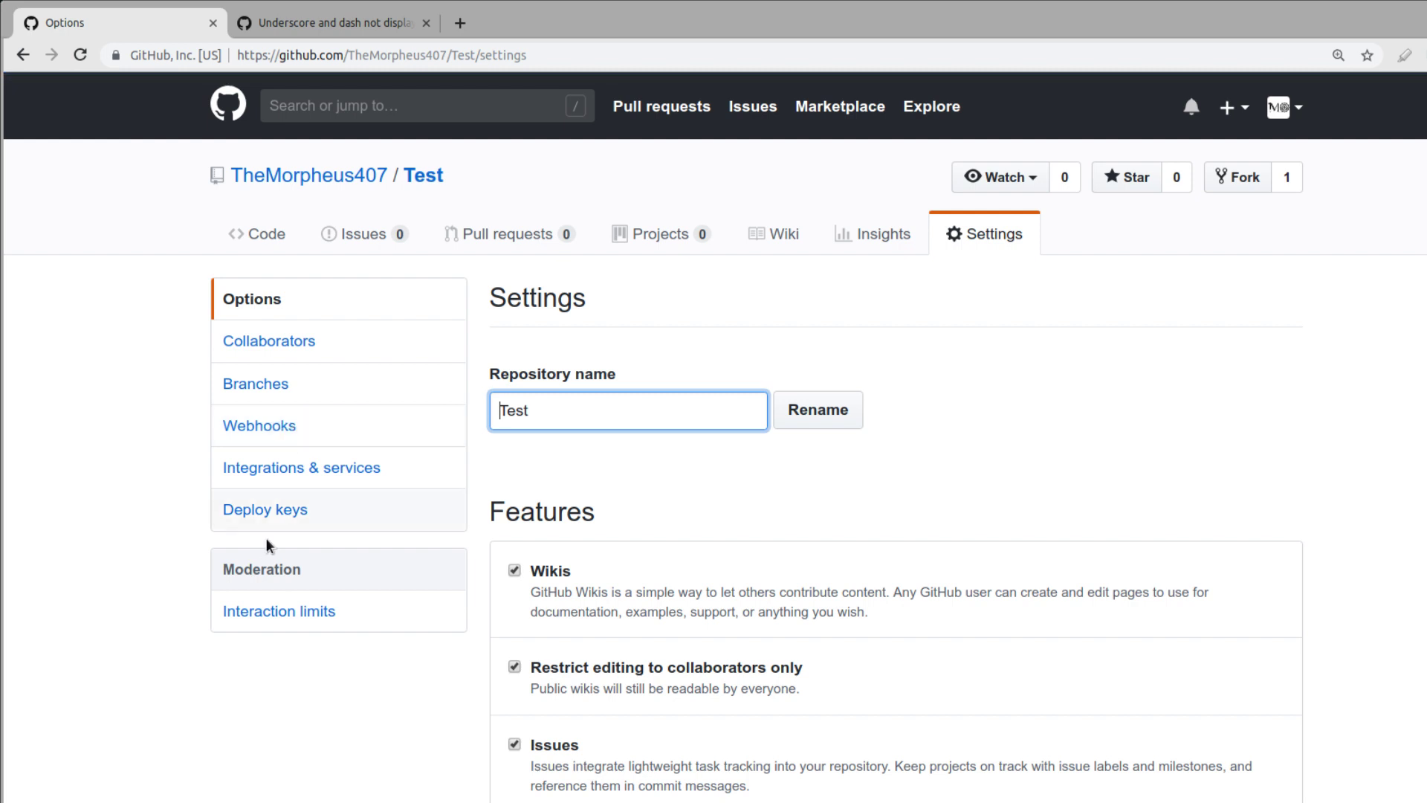
left_click(298, 476)
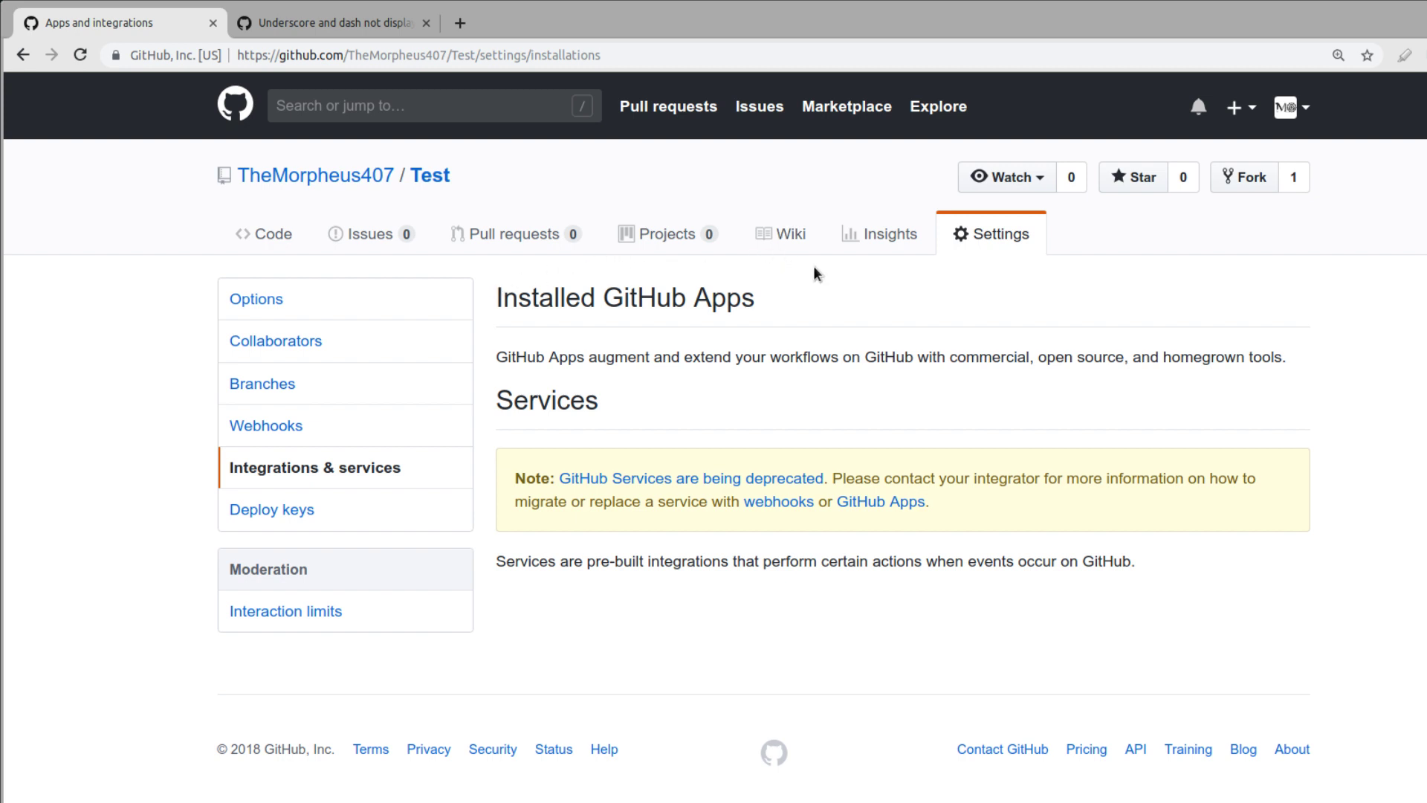
left_click(791, 239)
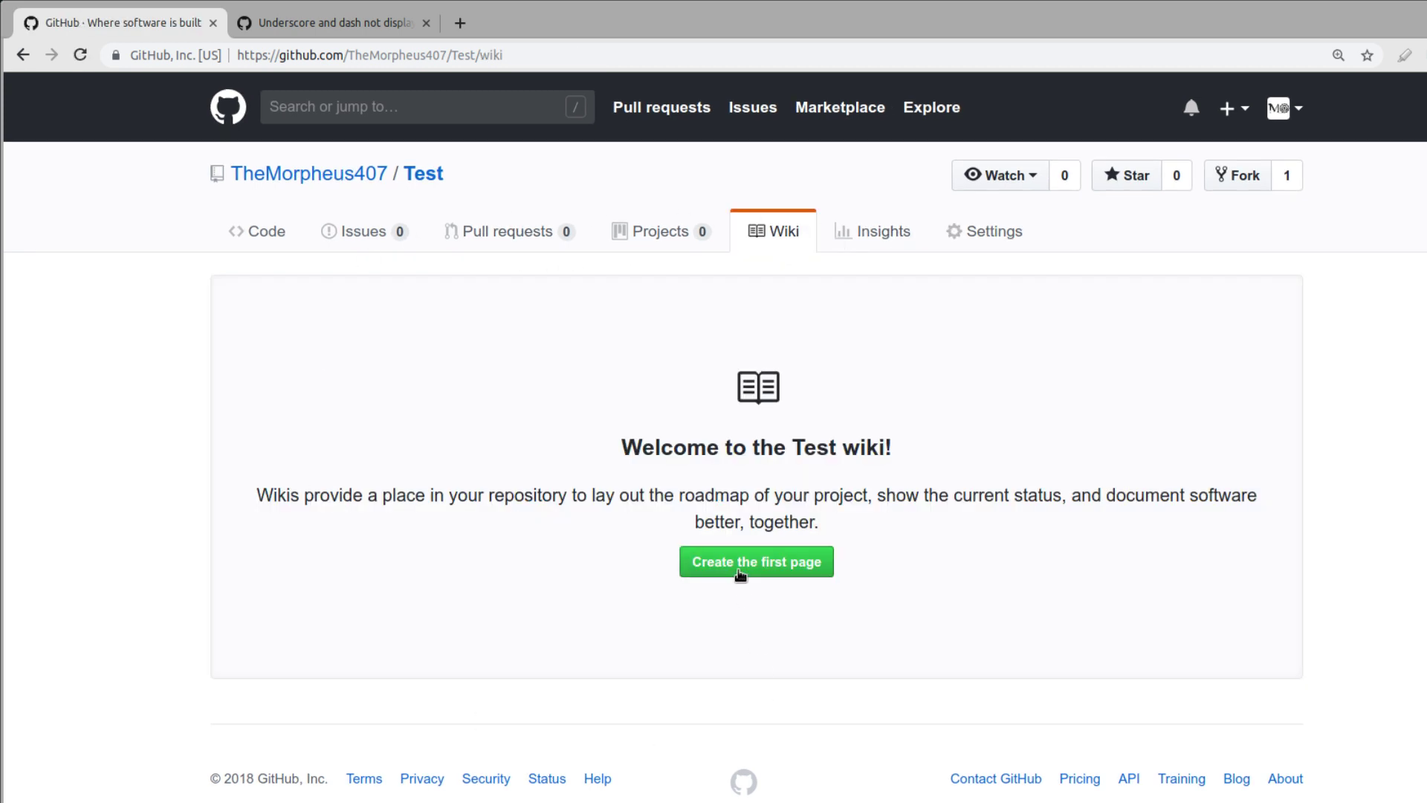
Step: Start the wiki's first page, then abandon it unsaved and return to the Code tab
left_click(741, 569)
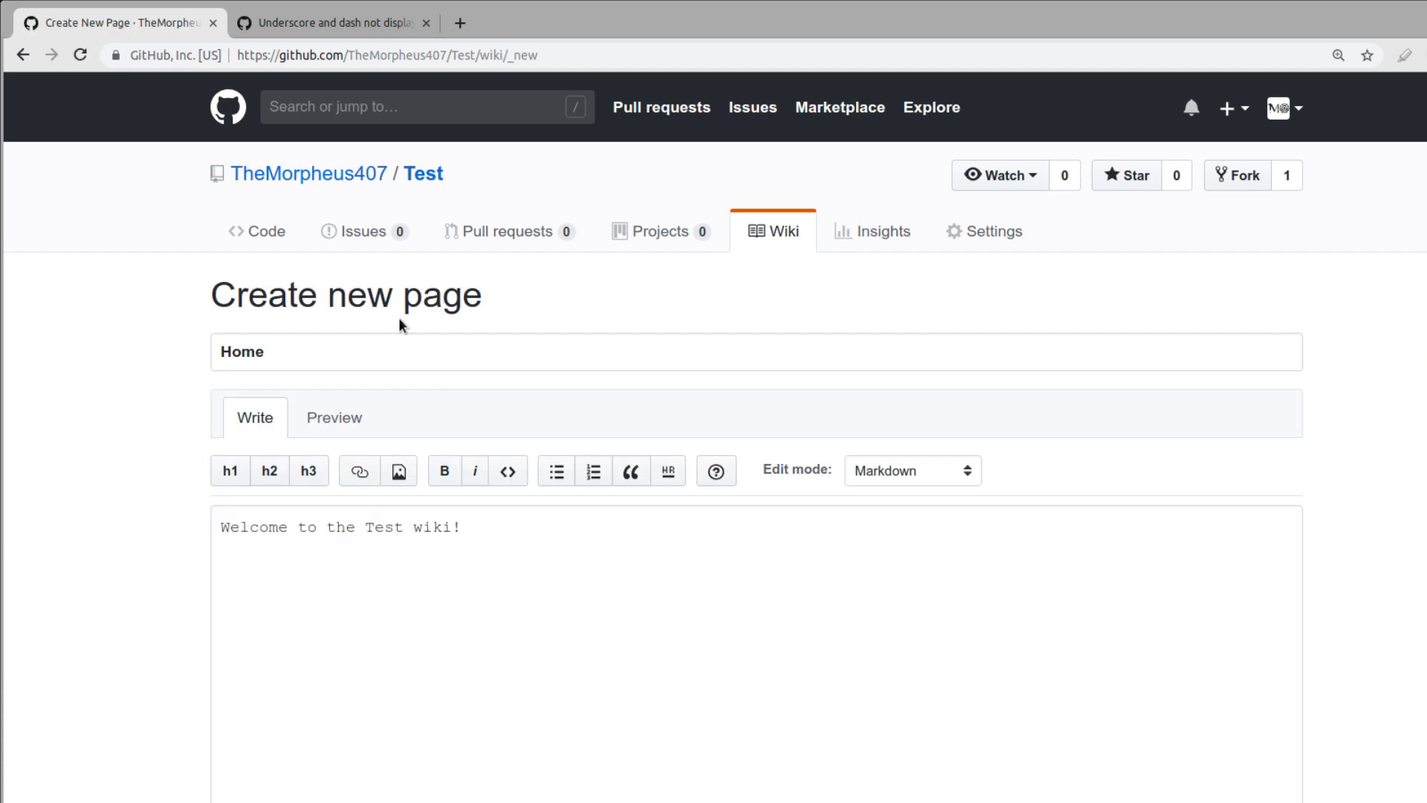
scroll(596, 628, "down", 2)
scroll(714, 587, "down", 4)
scroll(790, 434, "up", 6)
left_click(272, 230)
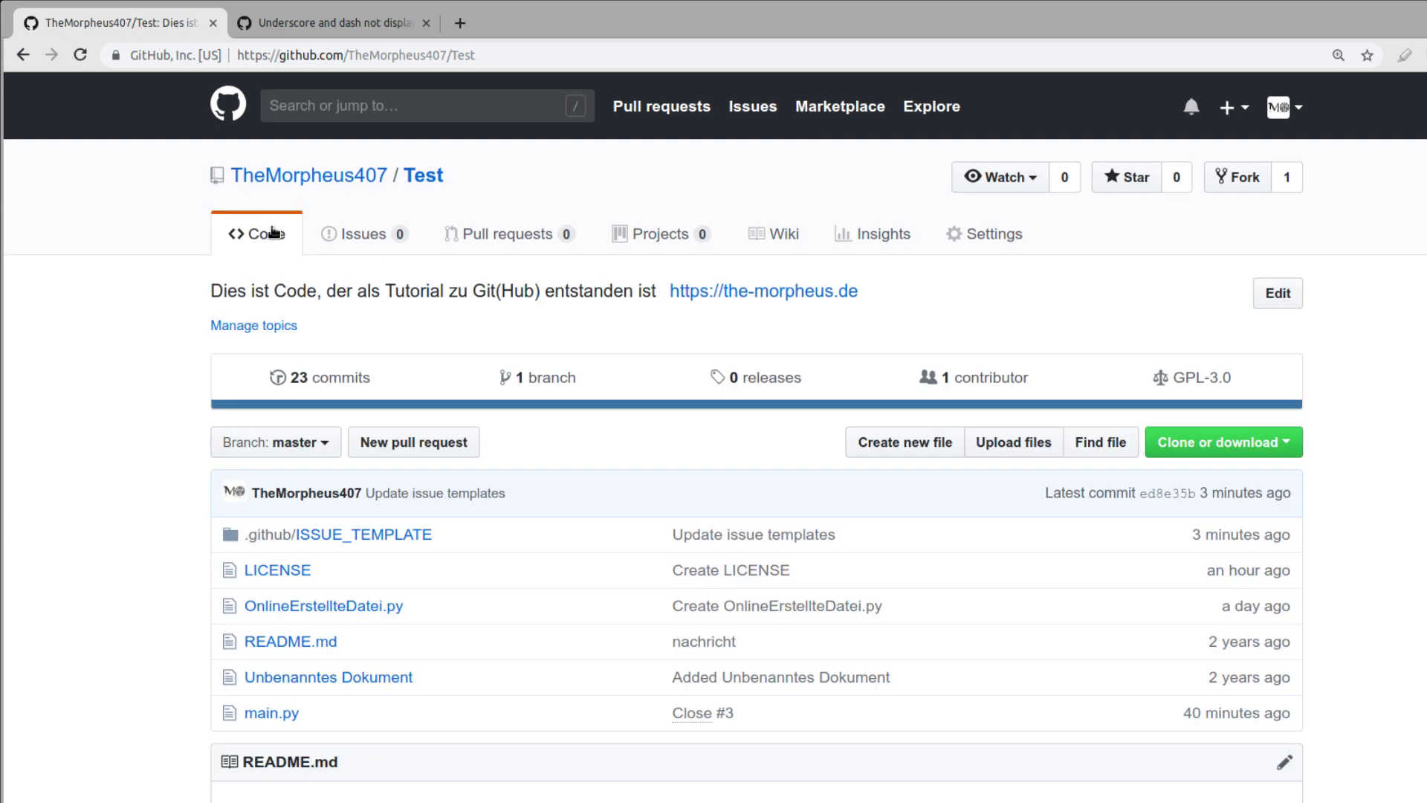